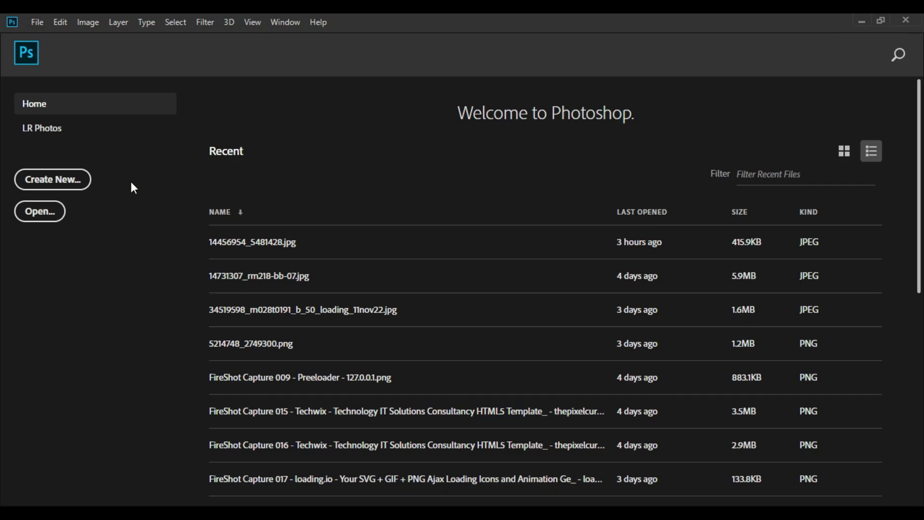
Create a Web Large 1920 × 1080 document with artboards at 300 ppi resolution.
left_click(51, 180)
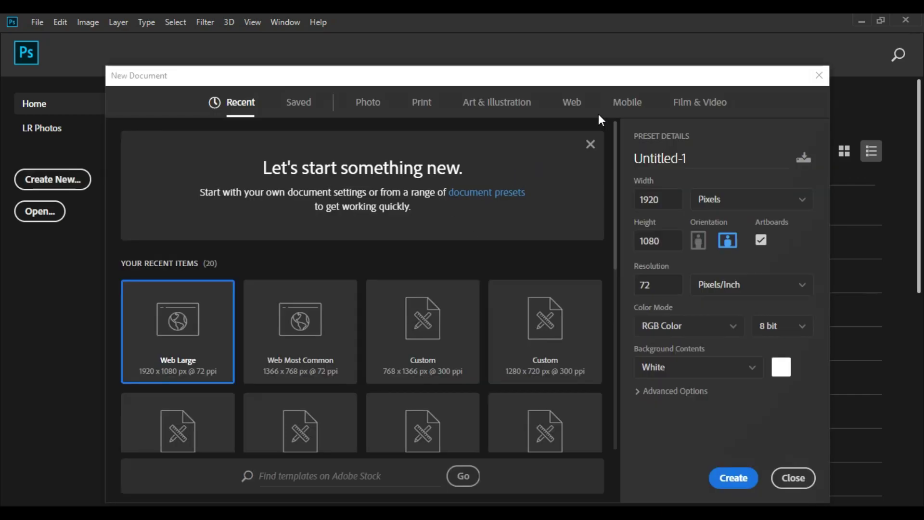
left_click(573, 103)
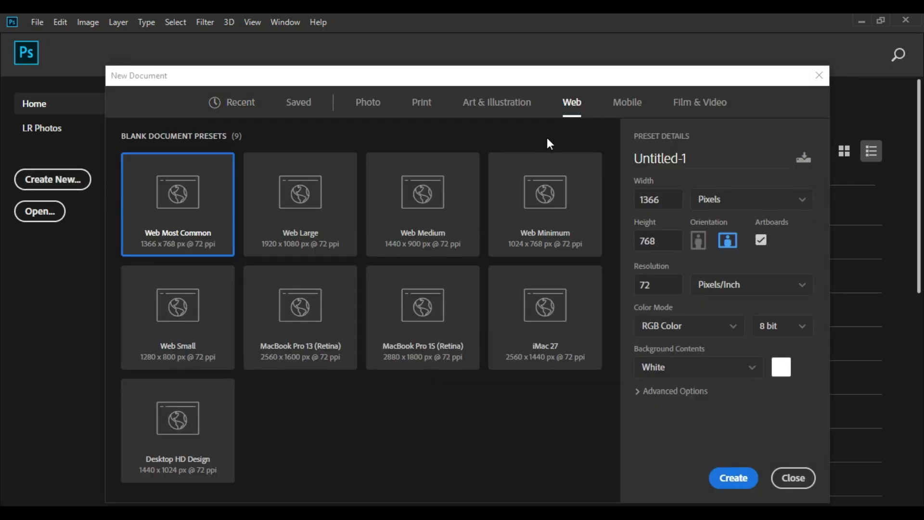
left_click(256, 212)
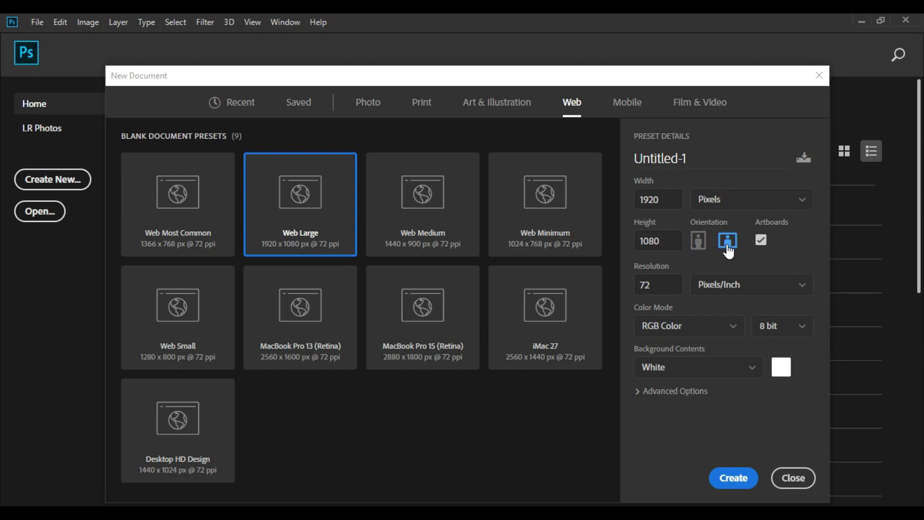
left_click(763, 240)
left_click(761, 243)
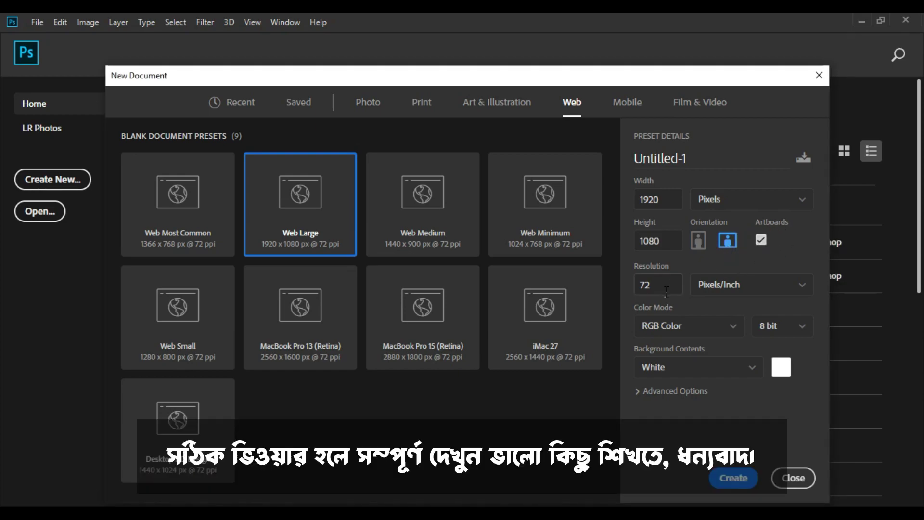
left_click(669, 285)
type("300")
left_click(757, 410)
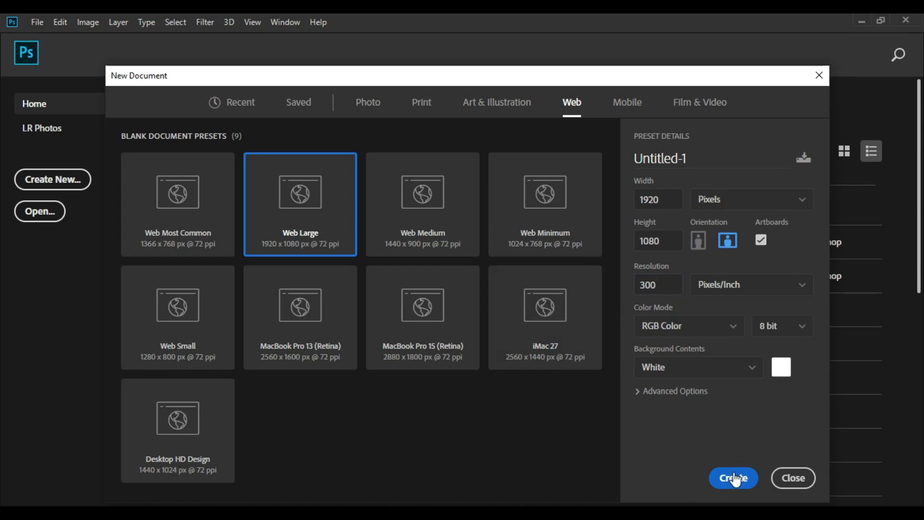
left_click(732, 478)
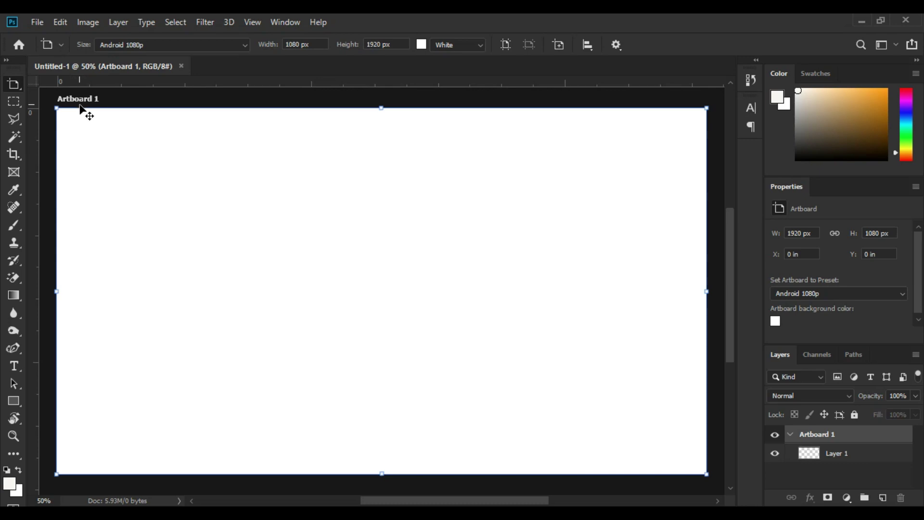
Rename the artboard layer to 'Design'.
double_click(816, 434)
type("Design")
key("Return")
Close the Properties panel and switch to the Move tool (V).
left_click(915, 187)
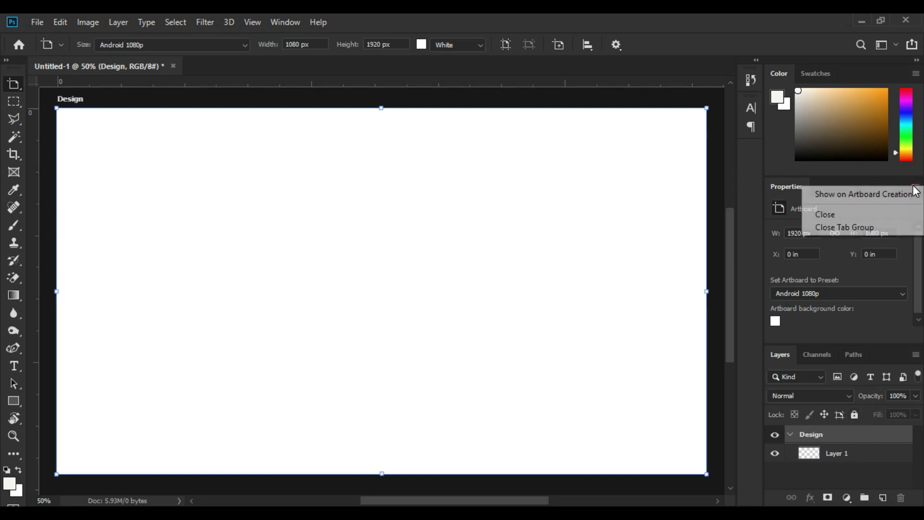
left_click(873, 215)
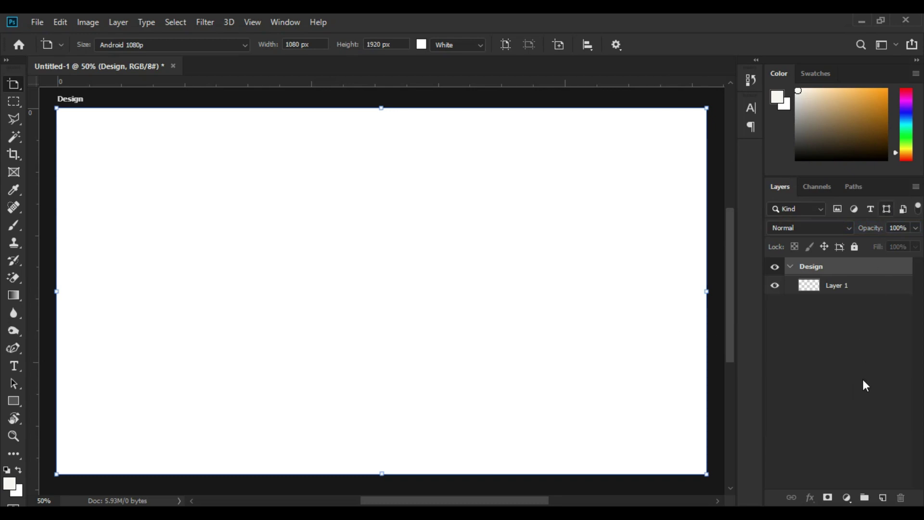
key("v")
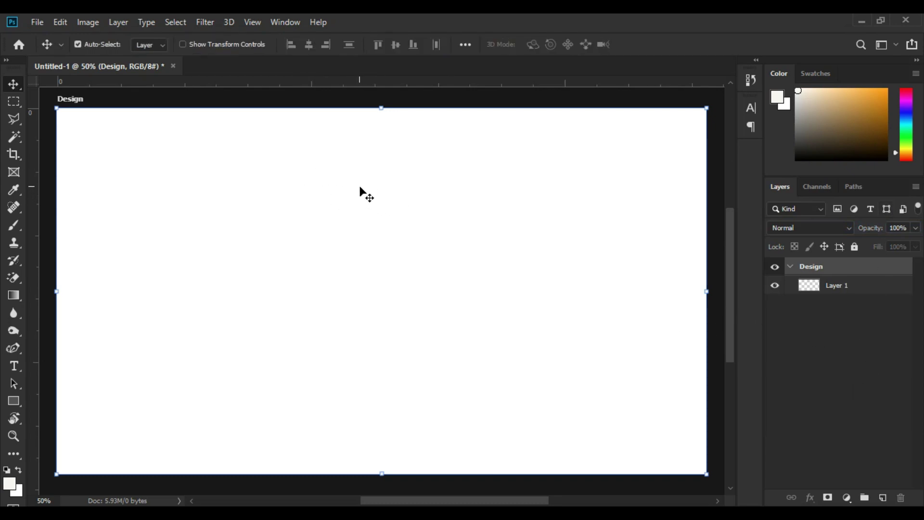
Draw a rectangle bar across the top of the artboard with the Rectangle Tool.
left_click(14, 401)
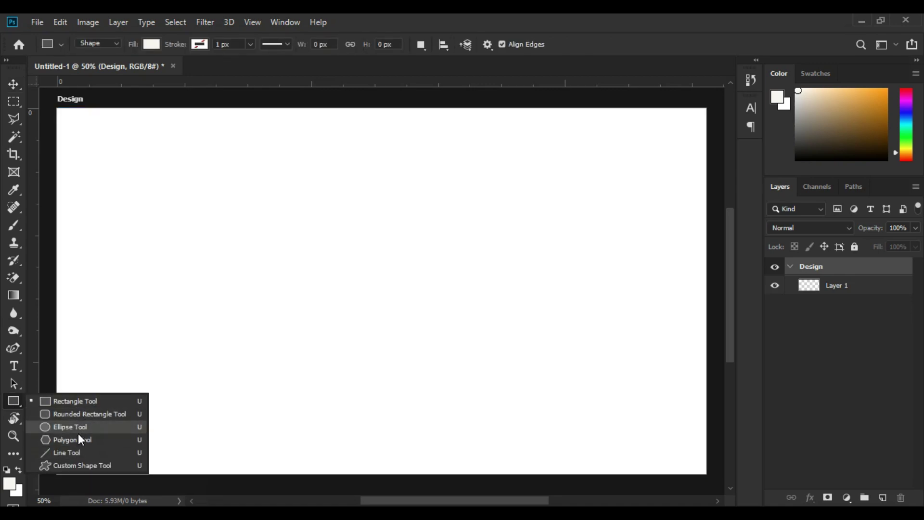
left_click(81, 401)
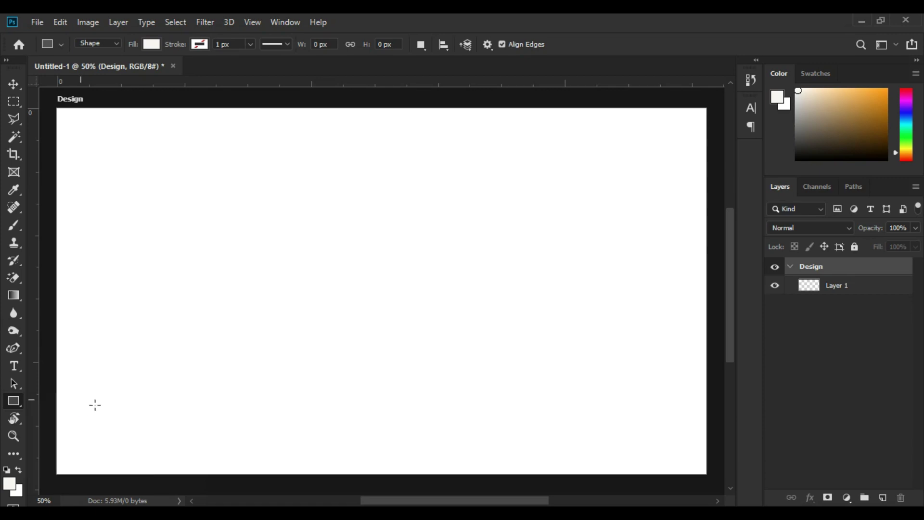
left_click_drag(63, 113, 713, 162)
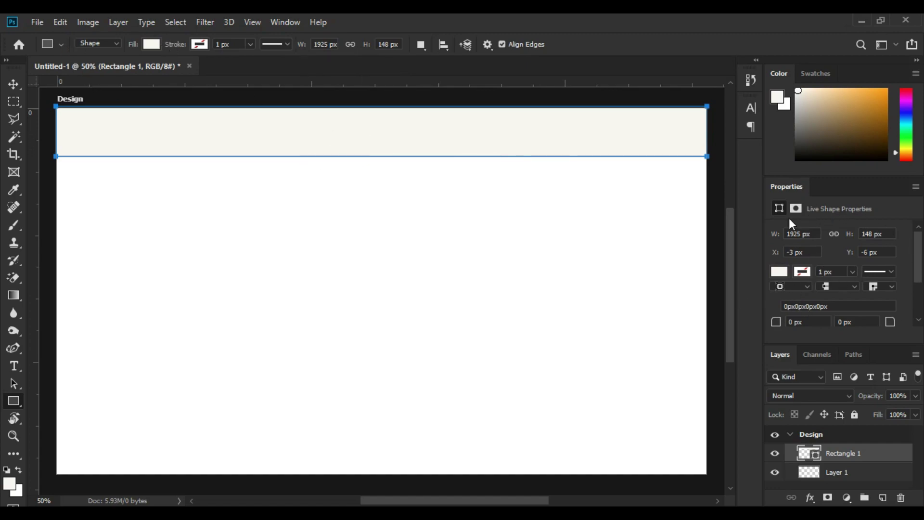
Fill the header bar with blue from the swatches and collapse the Properties panel.
left_click(779, 271)
left_click(827, 407)
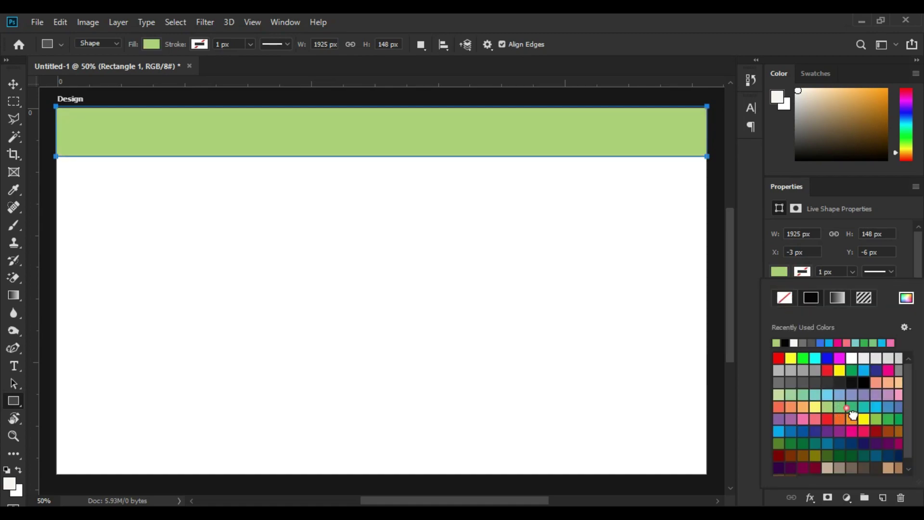
left_click(851, 409)
left_click(779, 271)
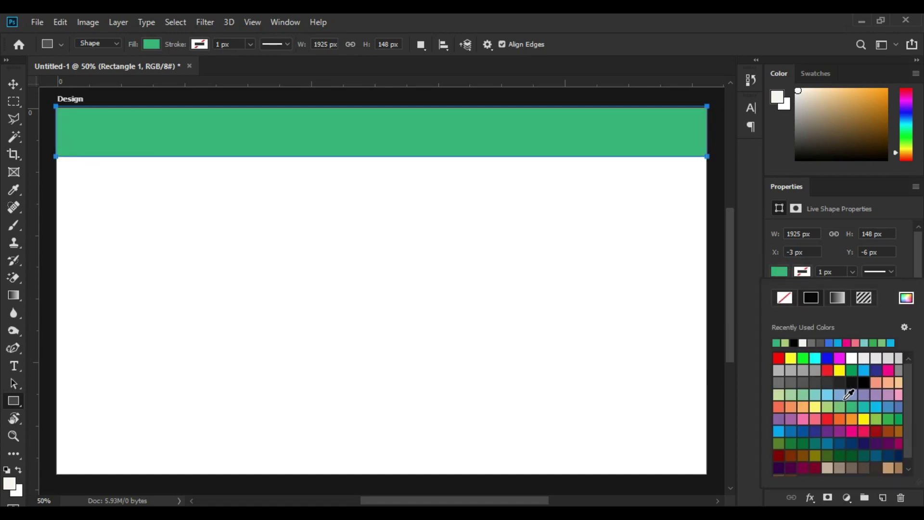
left_click(831, 343)
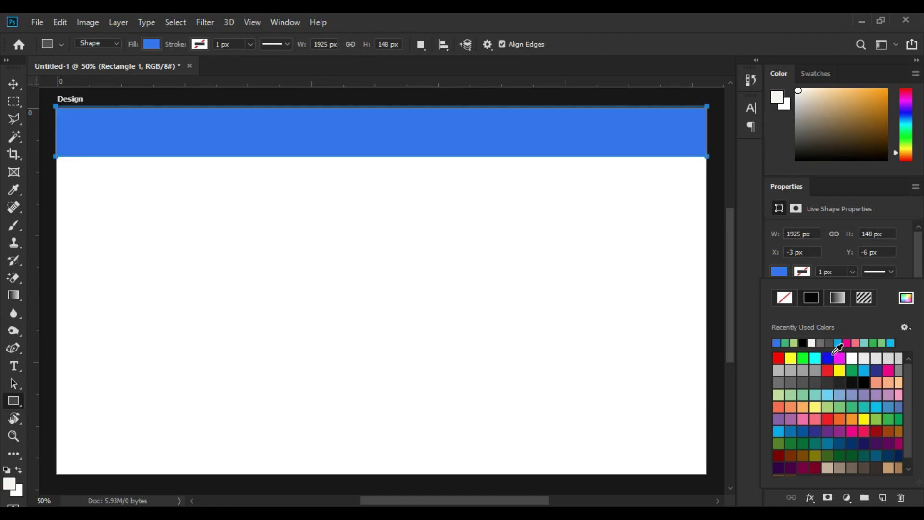
left_click(821, 198)
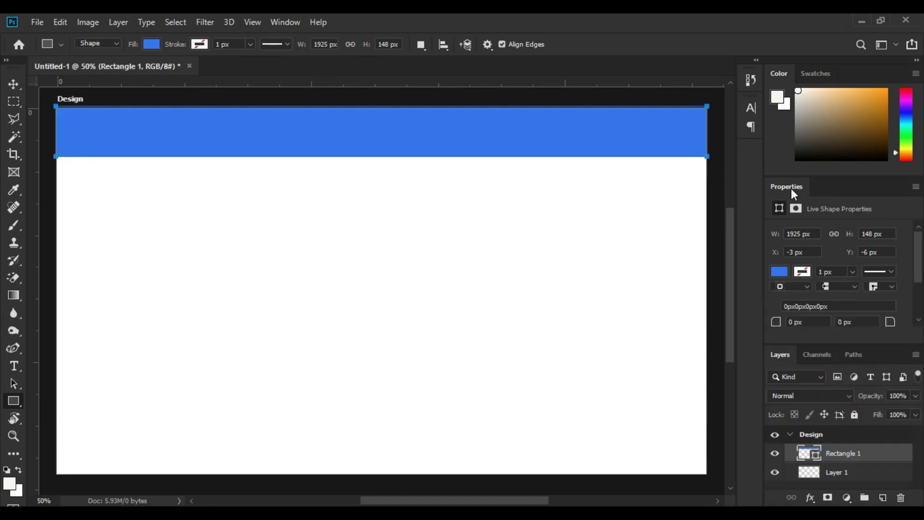
left_click_drag(794, 194, 756, 152)
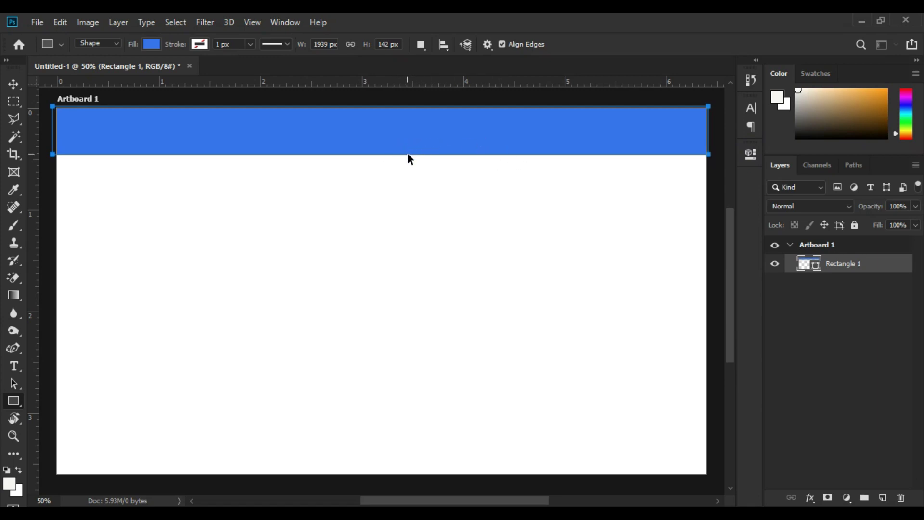
Free-transform the header bar slightly shorter, keeping it flush with the artboard's right edge.
key("ctrl+t")
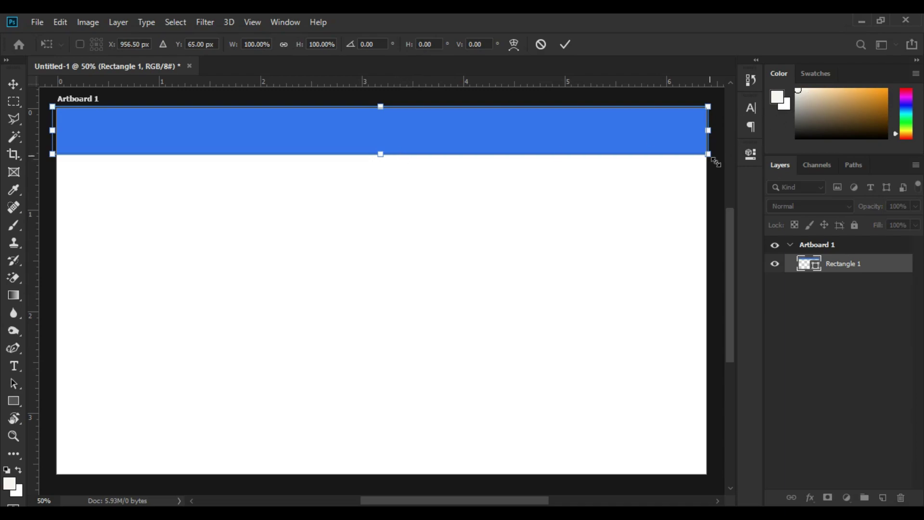
left_click_drag(715, 161, 587, 152)
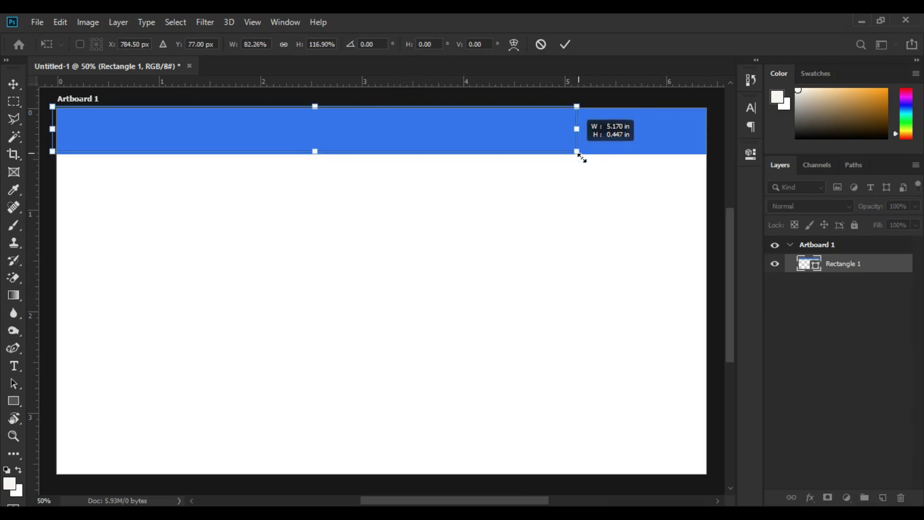
left_click_drag(580, 154, 719, 154)
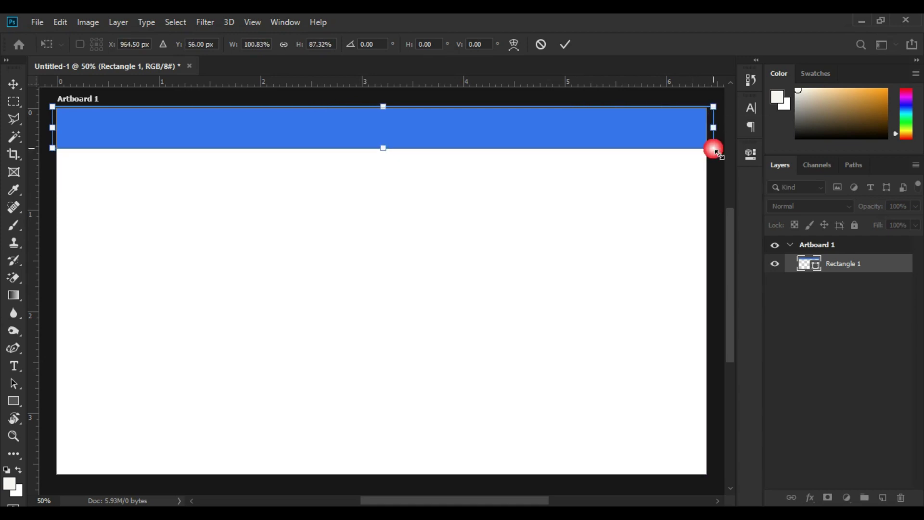
key("Return")
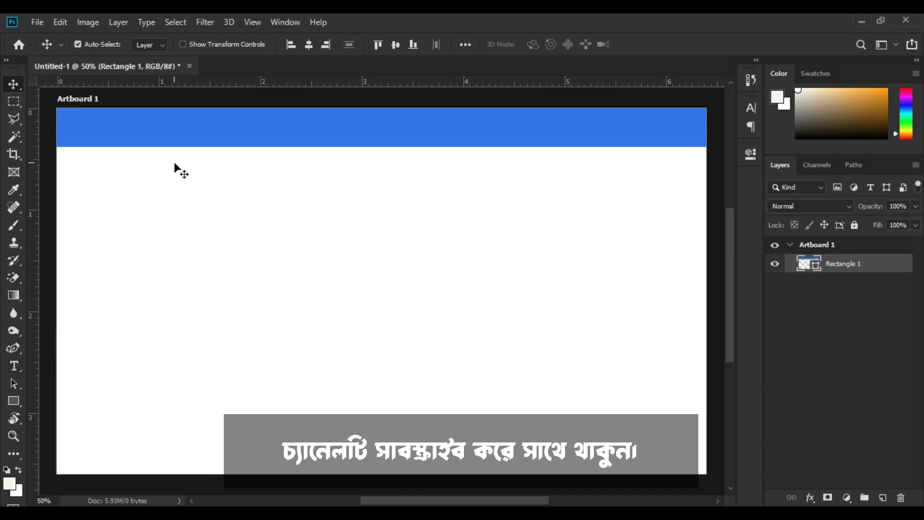
Add a 'CompanyLogo' text layer in the blue header.
key("t")
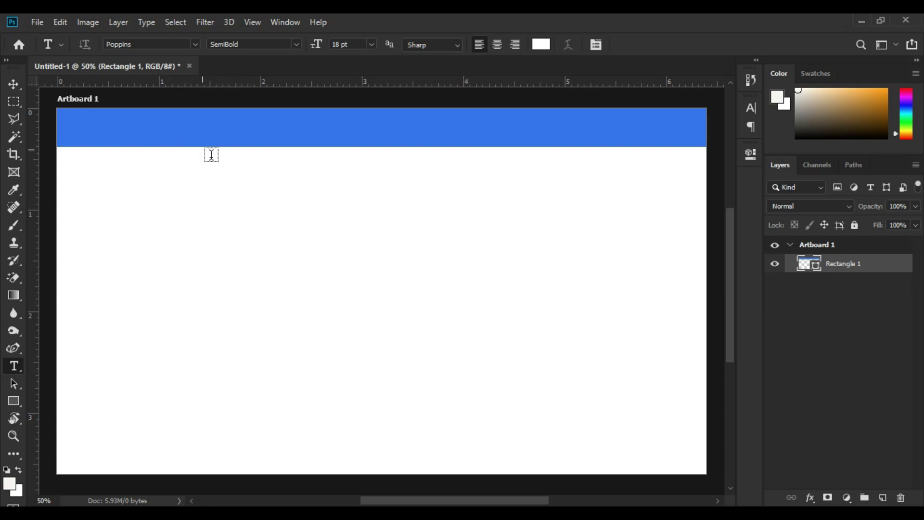
left_click(184, 136)
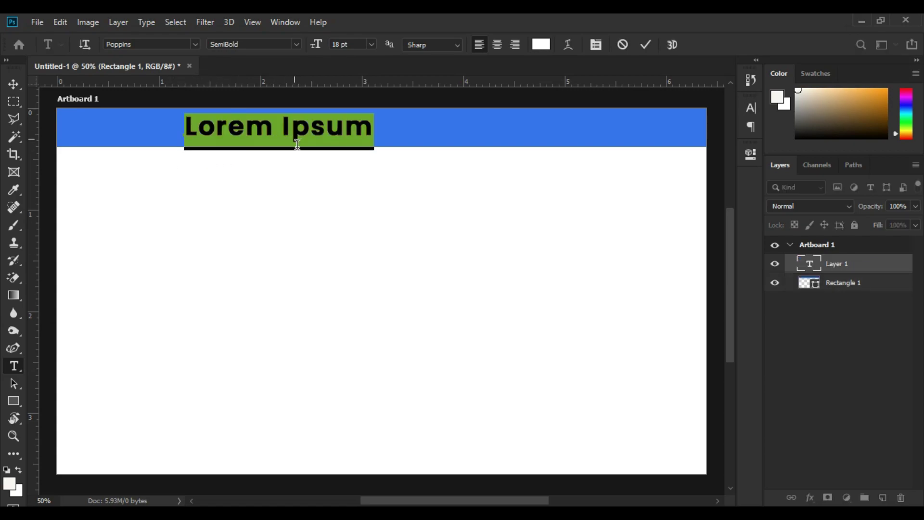
type("CompanyLogo")
Move the CompanyLogo text left, scale it down to about 11 pt, and select it.
left_click_drag(297, 145, 233, 143)
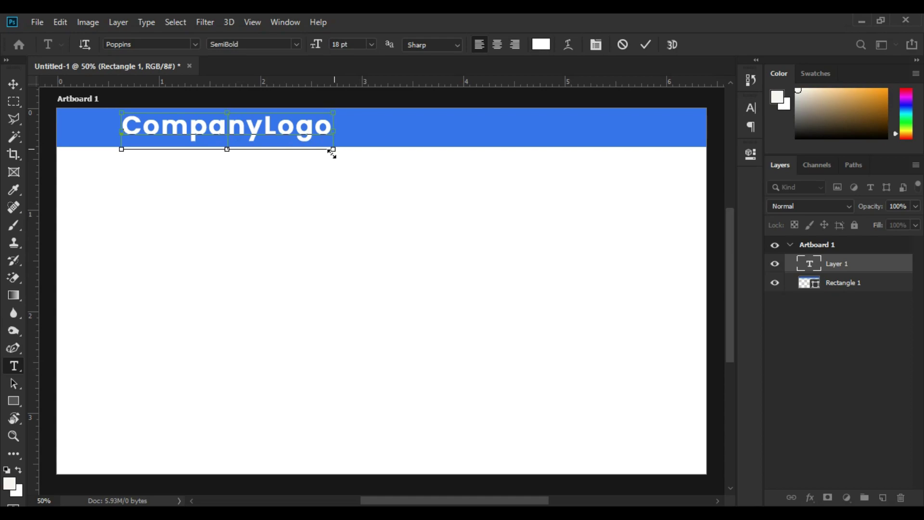
mouse_move(332, 153)
left_mouse_down()
mouse_move(253, 146)
mouse_move(260, 157)
left_mouse_up()
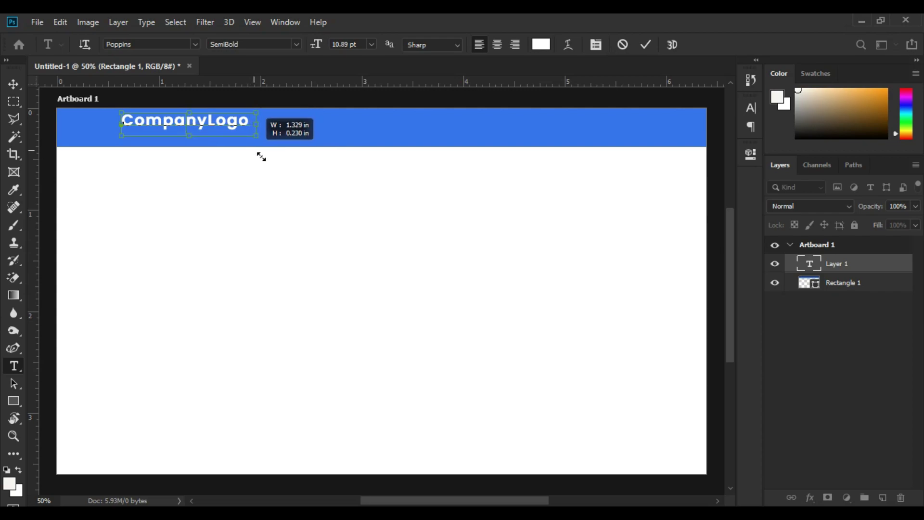
left_click(190, 139)
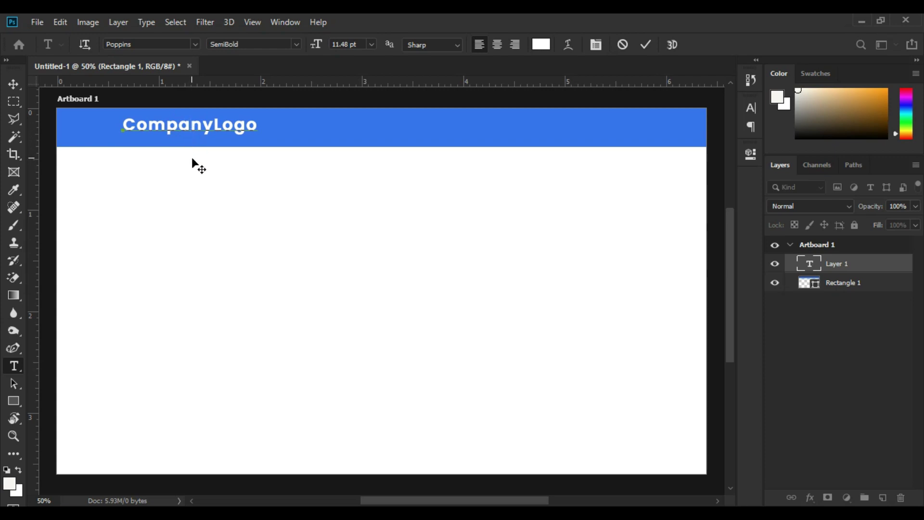
mouse_move(187, 159)
left_mouse_down()
mouse_move(176, 160)
mouse_move(212, 160)
mouse_move(187, 161)
left_mouse_up()
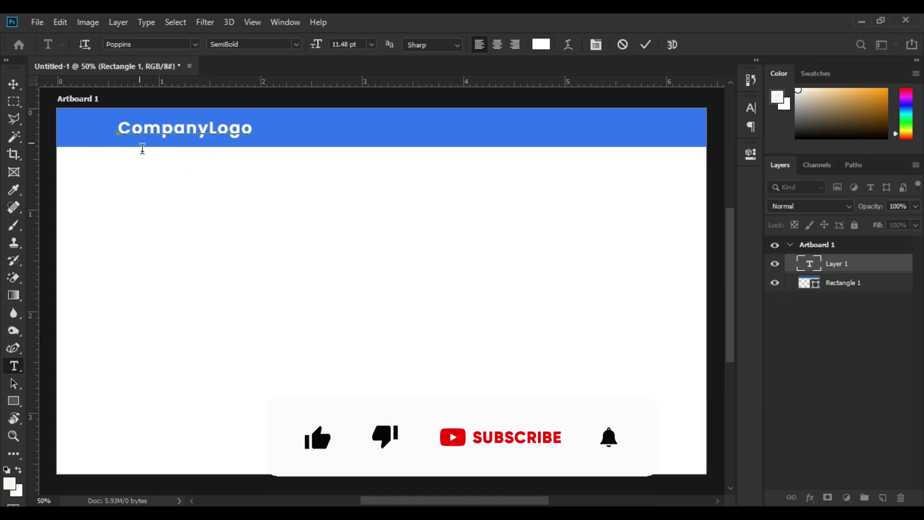
left_click_drag(120, 137, 262, 137)
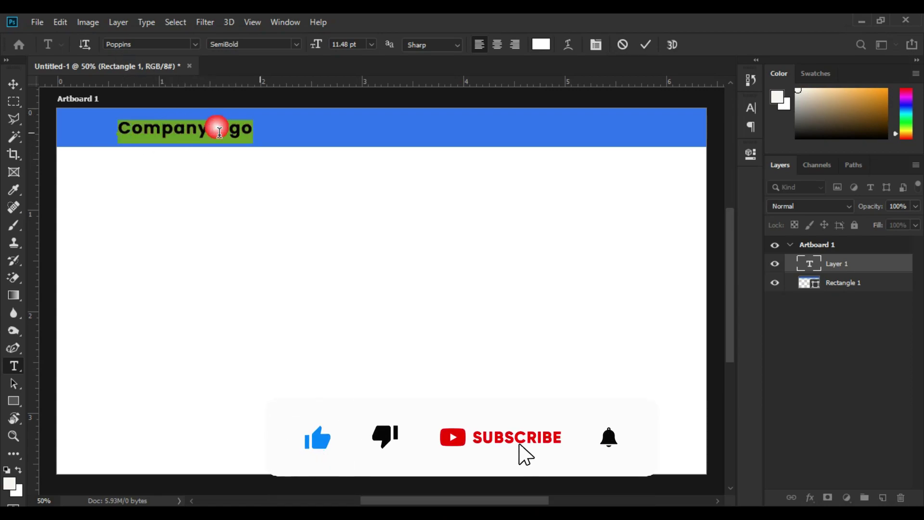
Change the CompanyLogo text font to Paytone One and commit the edit.
left_click(194, 45)
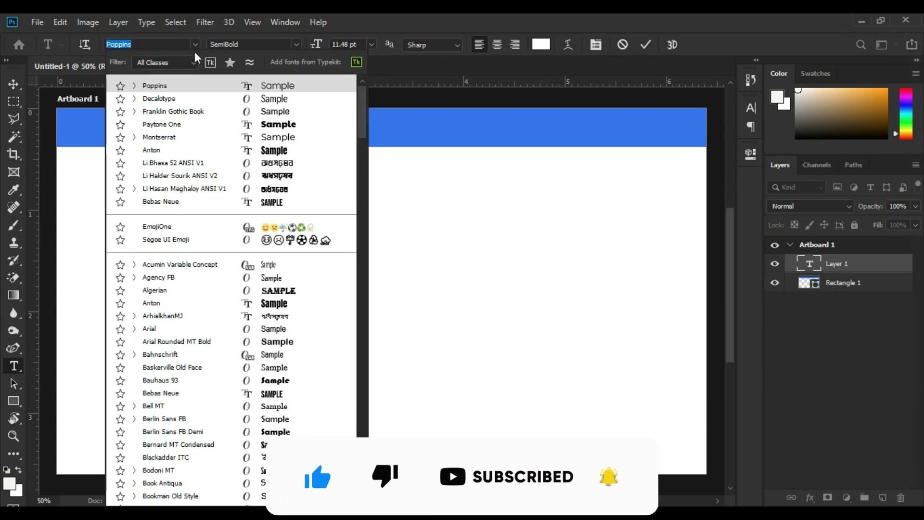
scroll(200, 337, "down", 2)
scroll(204, 363, "down", 2)
scroll(205, 363, "down", 2)
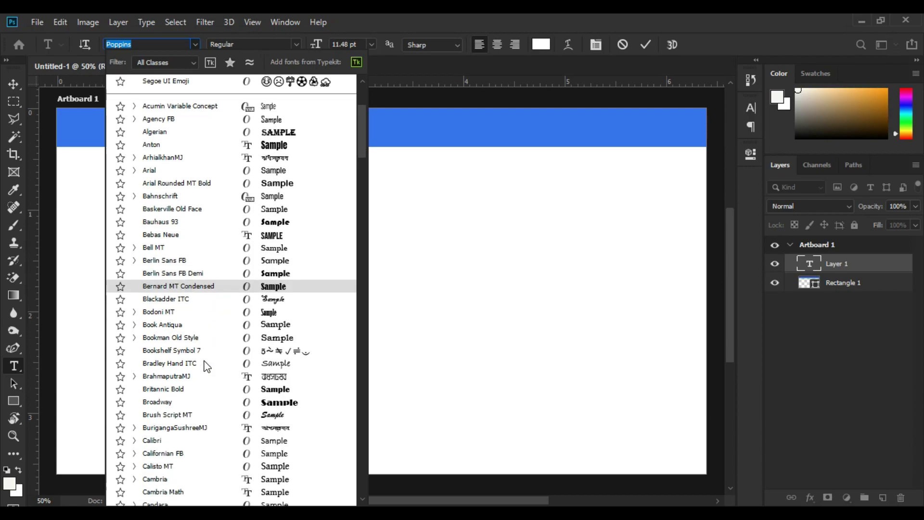
scroll(205, 362, "up", 3)
scroll(205, 362, "up", 3)
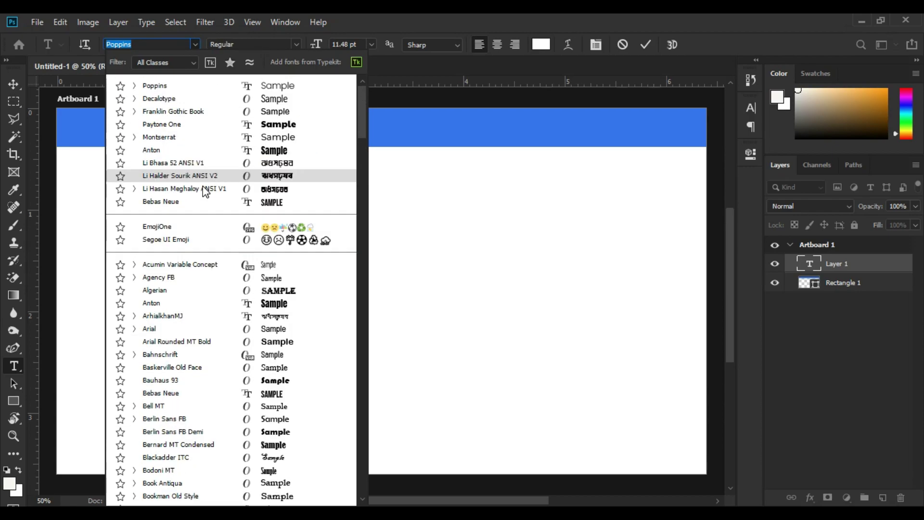
left_click(172, 125)
left_click(209, 135)
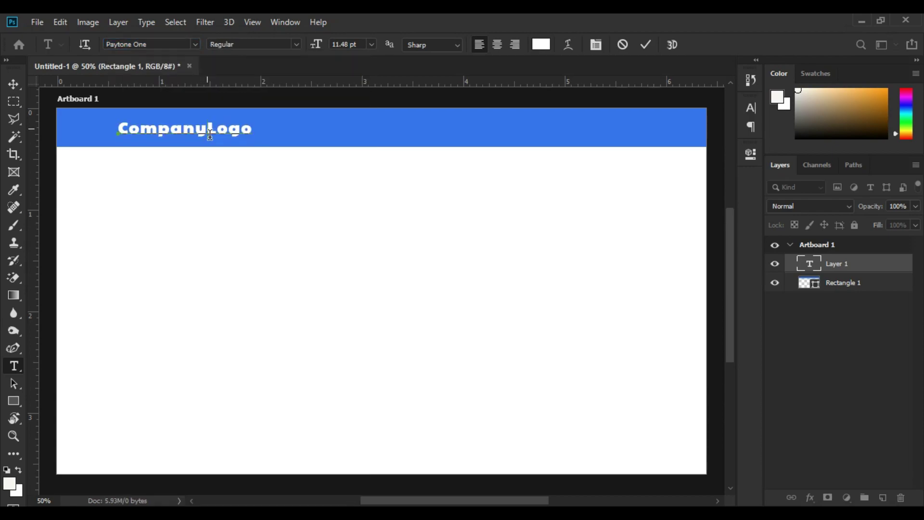
key("ctrl+Return")
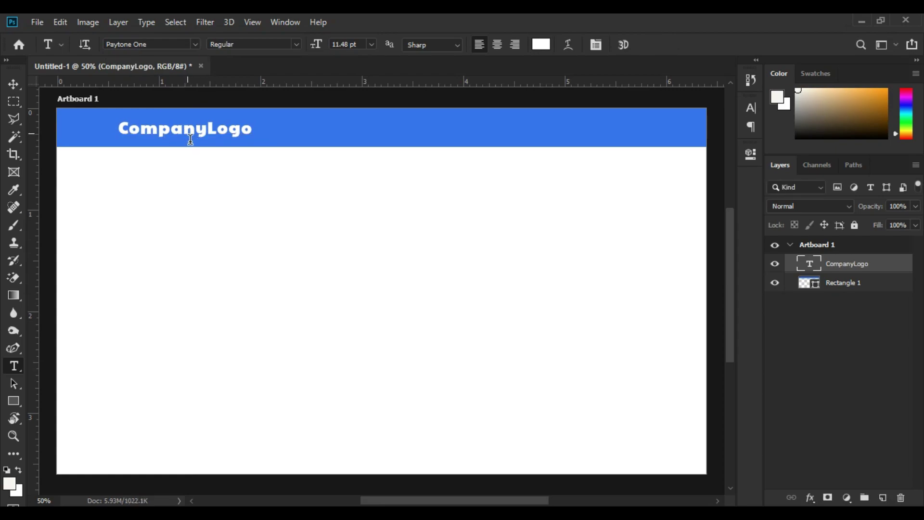
Reselect the whole CompanyLogo word for further editing.
double_click(169, 139)
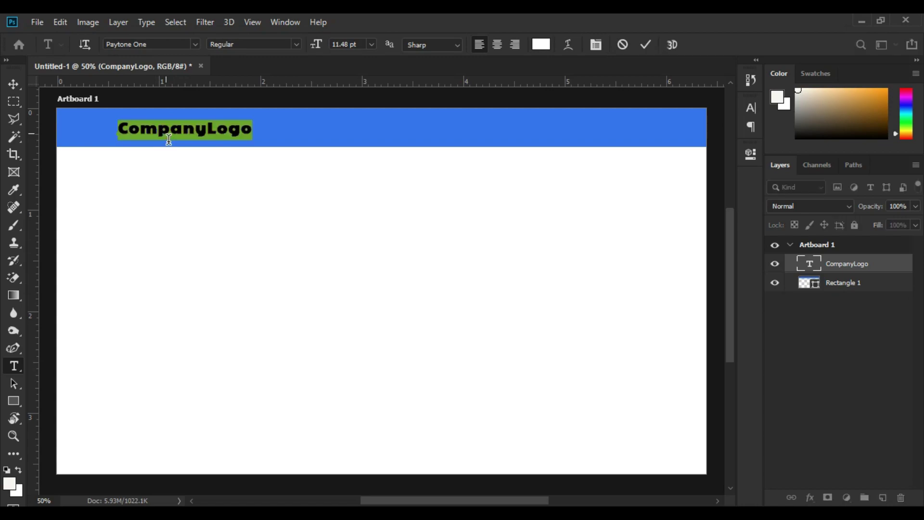
left_click(169, 139)
double_click(169, 139)
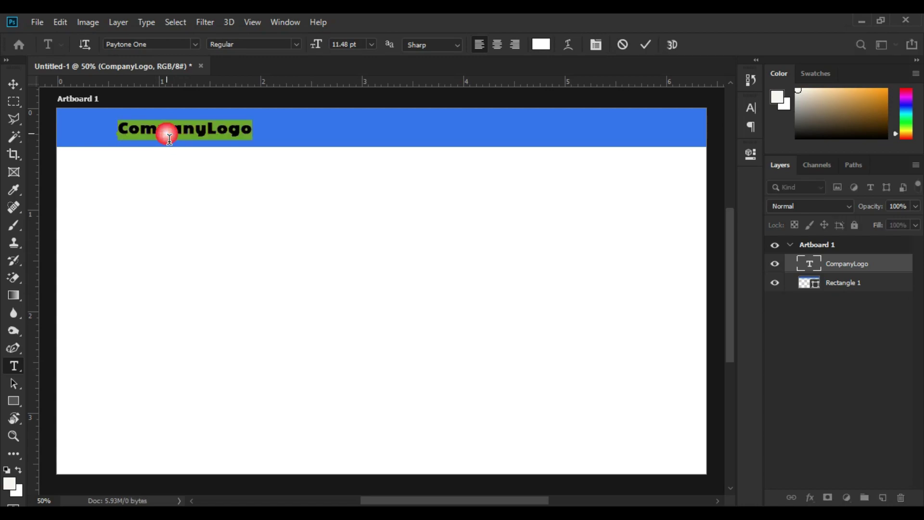
Apply Small Caps to the CompanyLogo text from the Character panel.
left_click(752, 108)
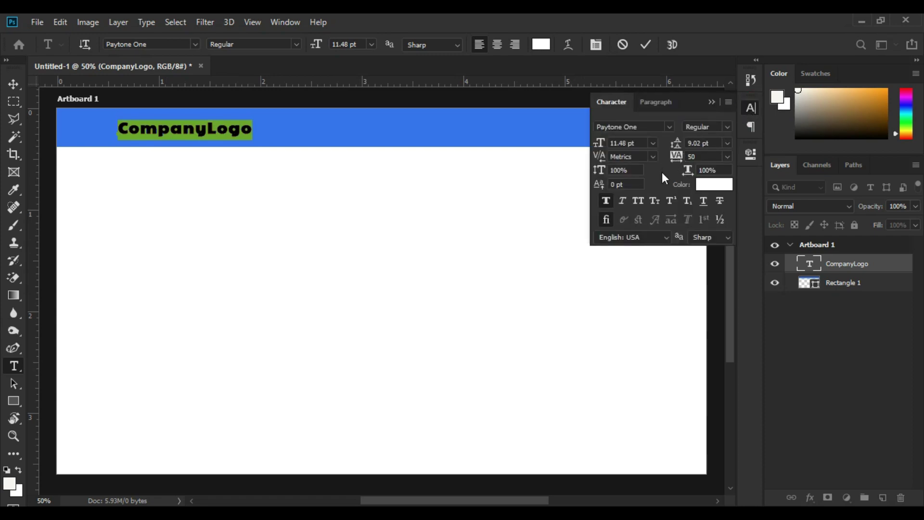
left_click(656, 203)
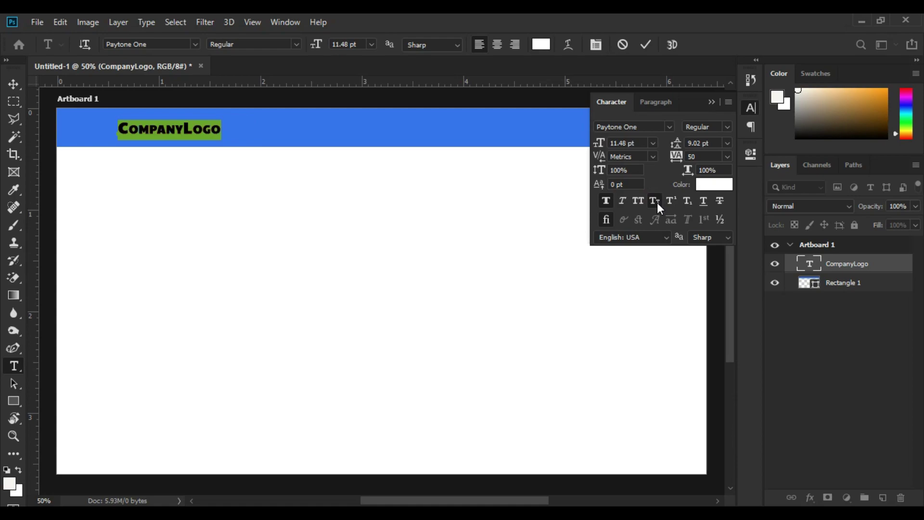
key("ctrl+Return")
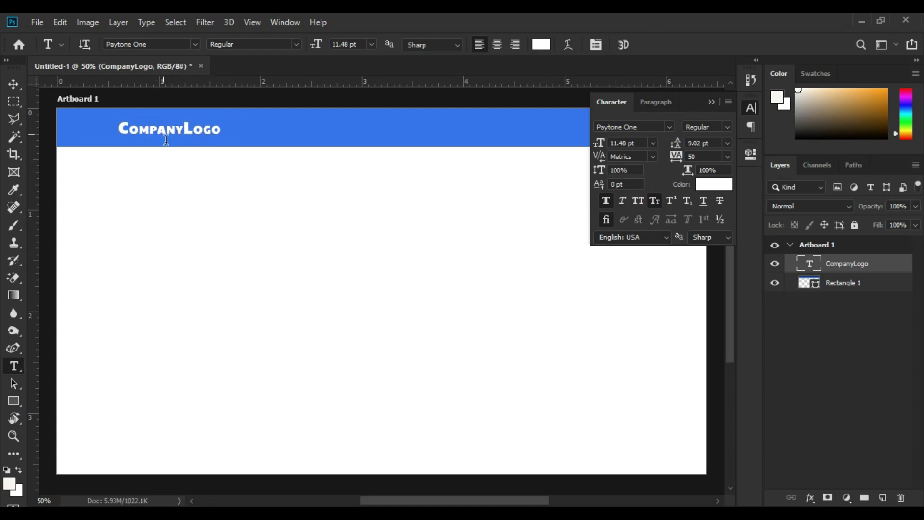
Scale the CompanyLogo text up to about 14.24 pt and close the Character panel.
left_click(203, 138)
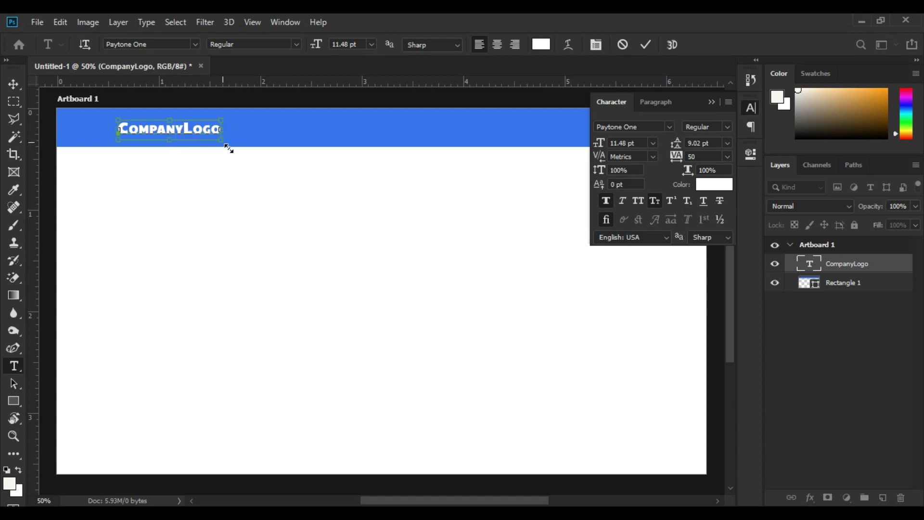
left_click_drag(228, 149, 253, 153)
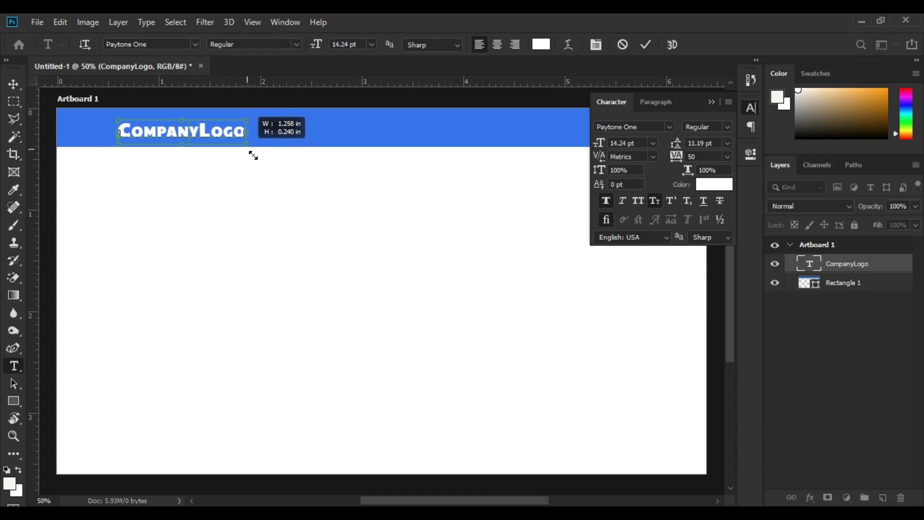
left_click(199, 168)
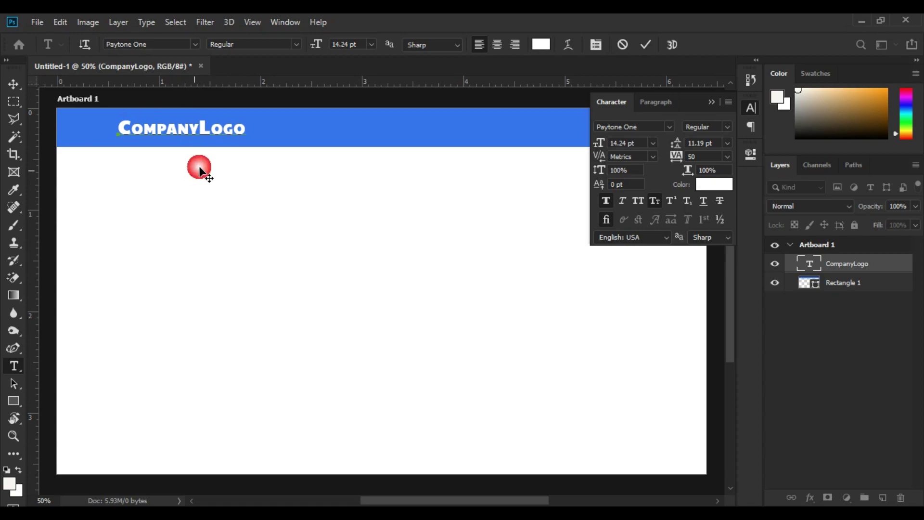
left_click(711, 101)
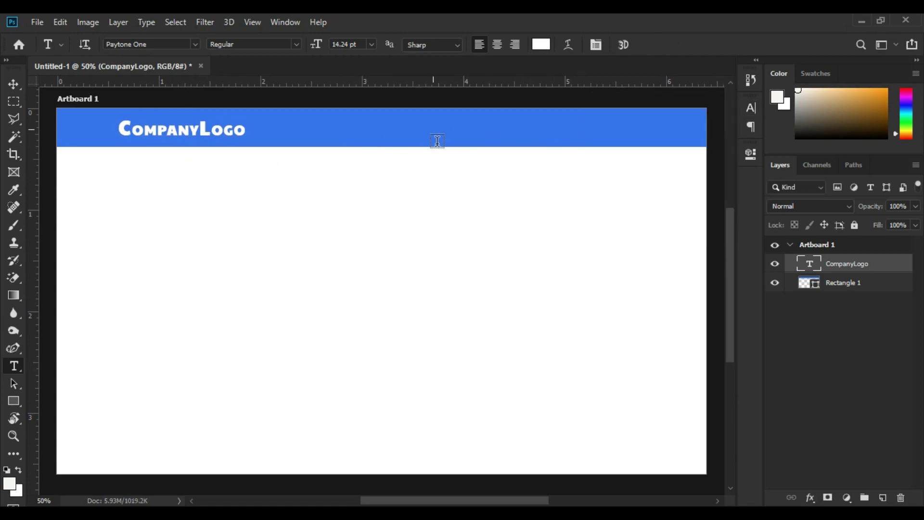
Start a new header text layer set to 12 pt Poppins with Small Caps off.
left_click(365, 137)
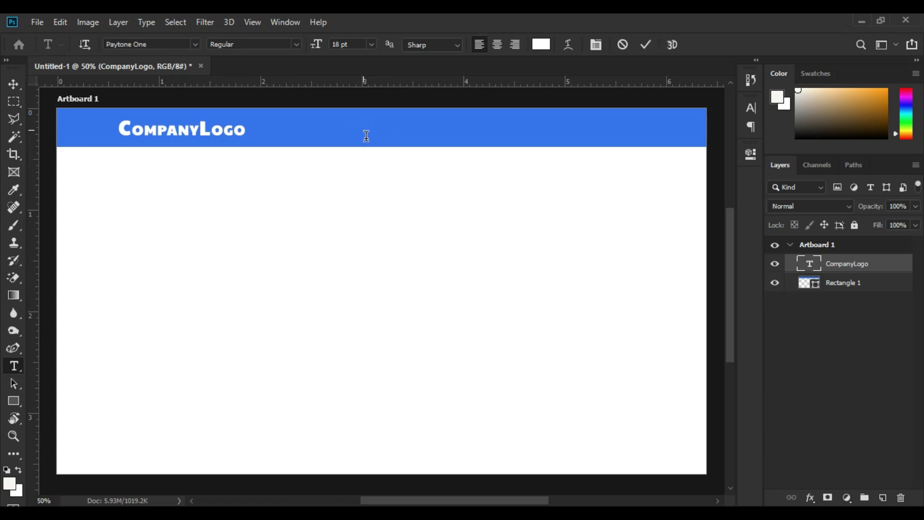
left_click(371, 45)
left_click(355, 122)
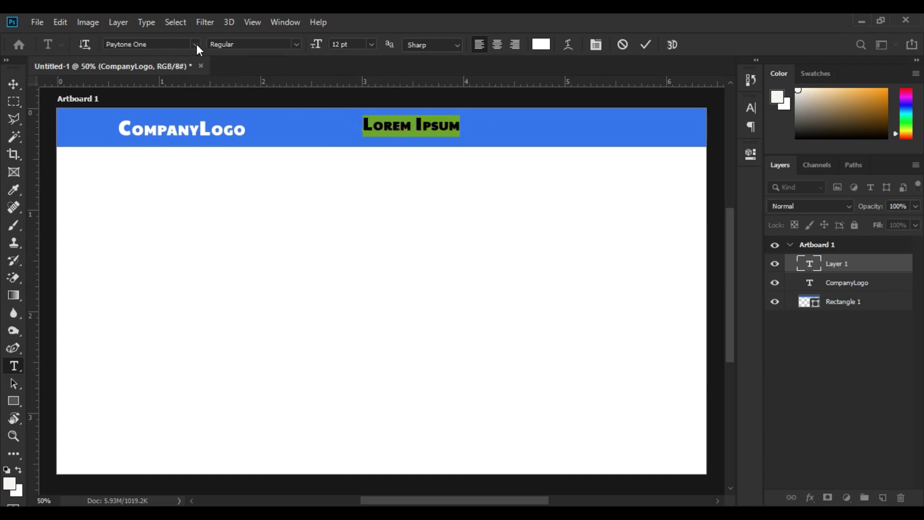
left_click(195, 44)
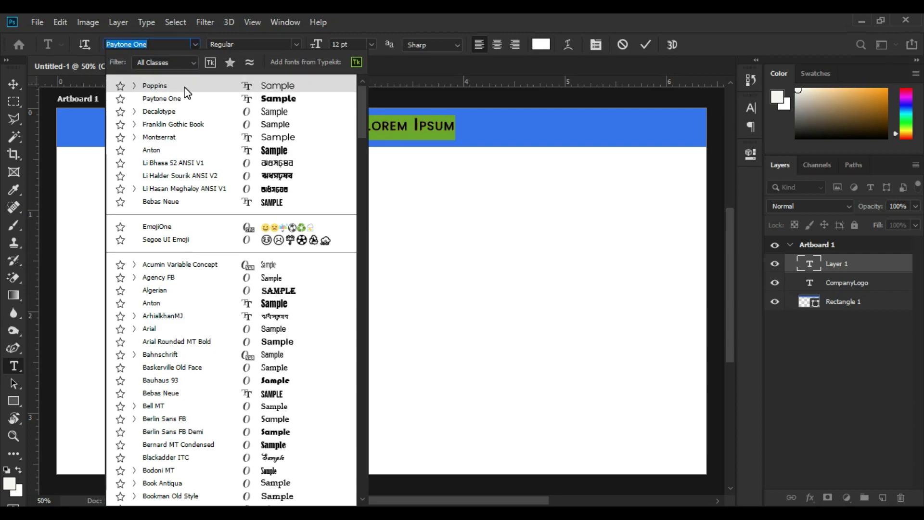
left_click(751, 107)
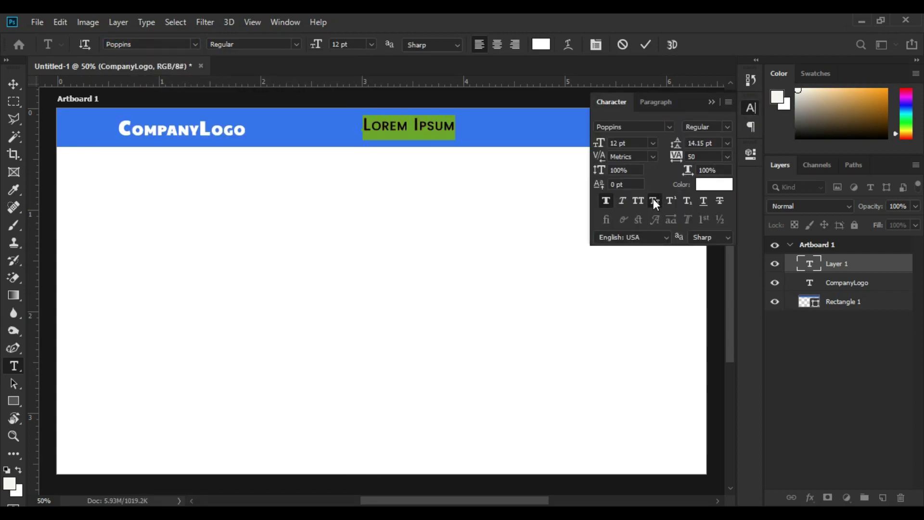
left_click(654, 200)
left_click(750, 109)
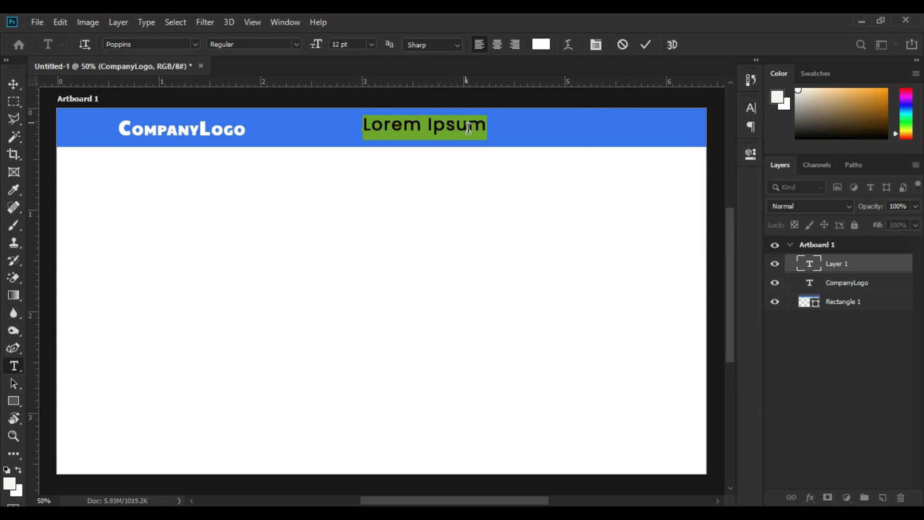
Type 'Home Services About Contact Login', shrink it to about 8 pt, and place it right.
type("Home   Serv")
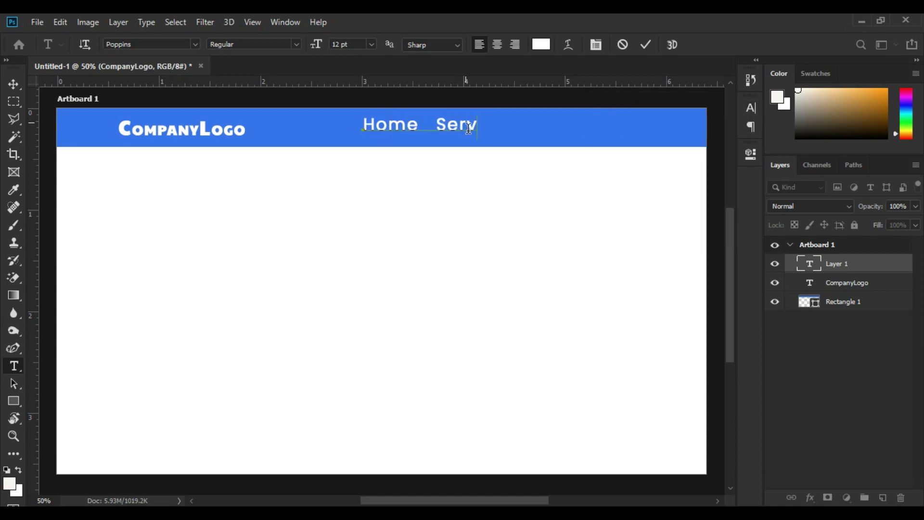
type("ices   About   Co")
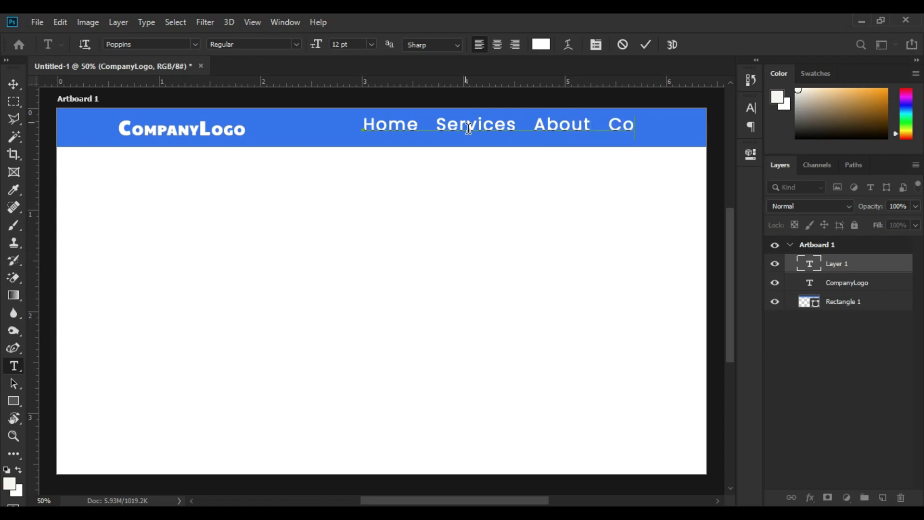
type("ntact")
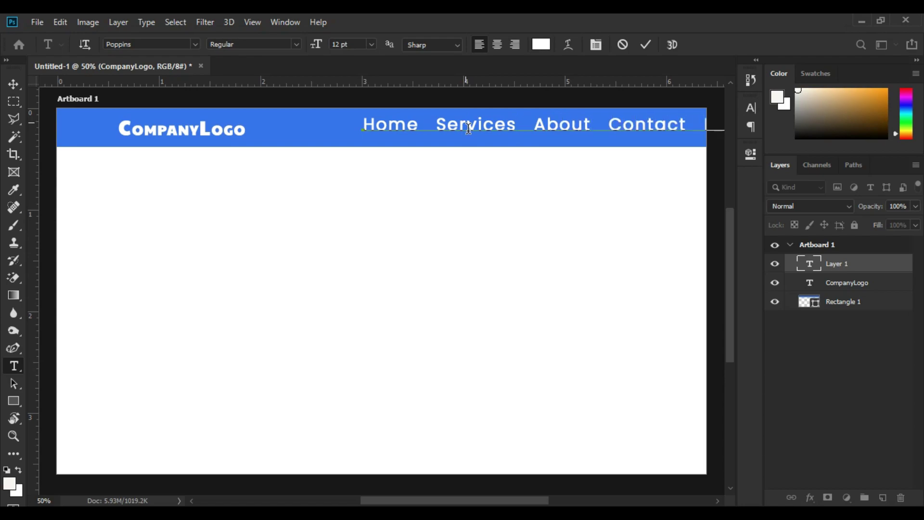
type("   Login")
left_click_drag(568, 184, 488, 186)
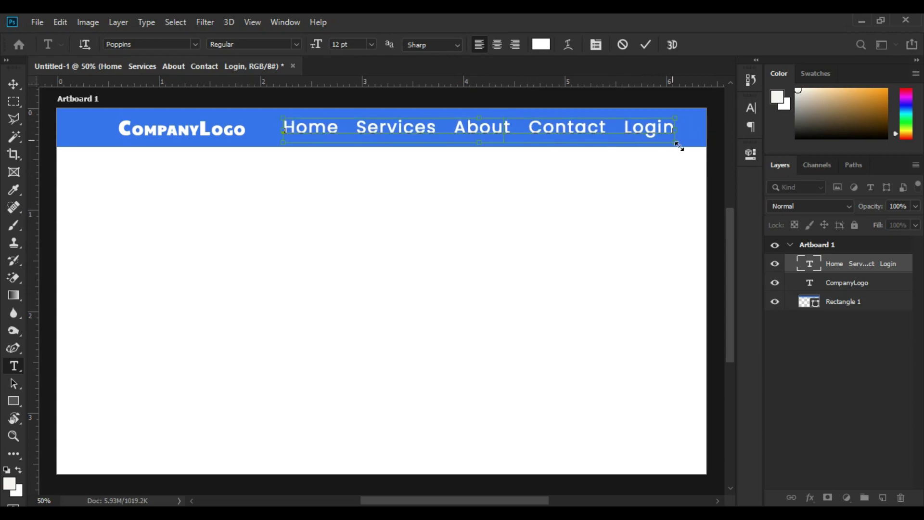
left_click_drag(682, 148, 552, 139)
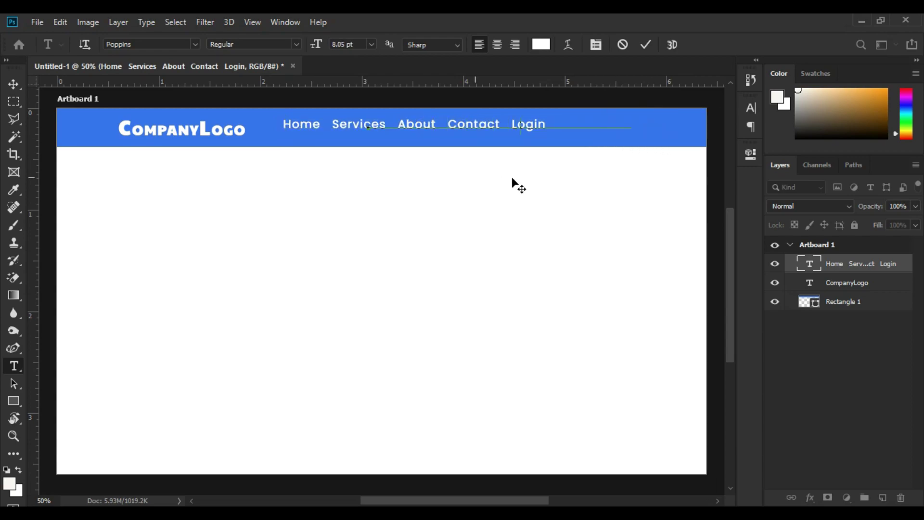
left_click_drag(427, 178, 515, 182)
key("ctrl+Return")
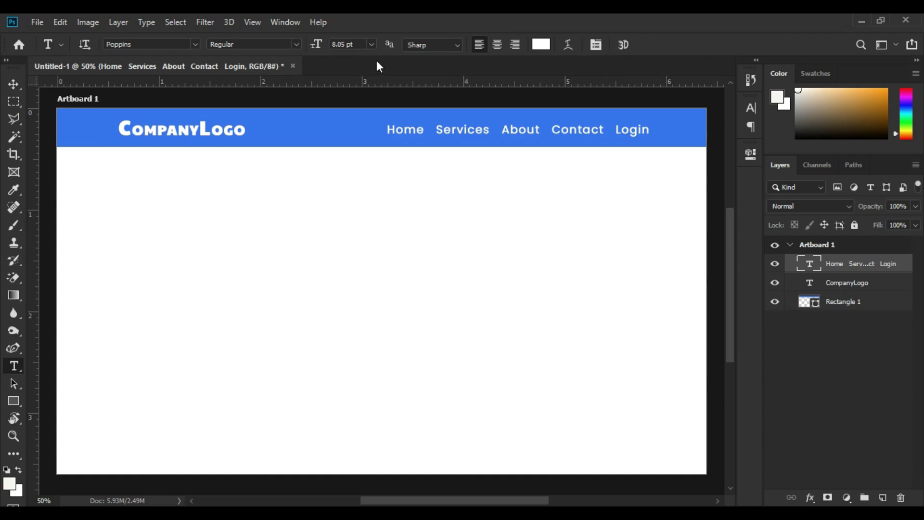
Add a 12-column guide layout from the View menu.
left_click(251, 23)
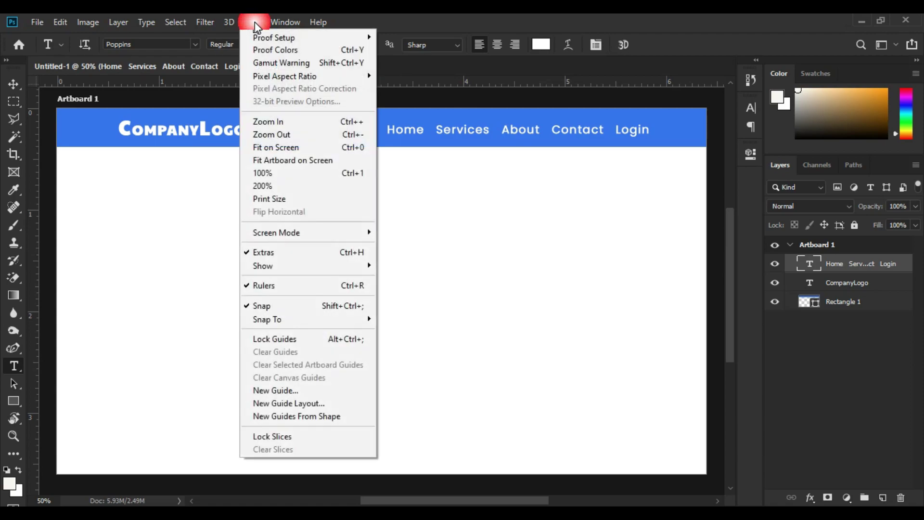
left_click(309, 408)
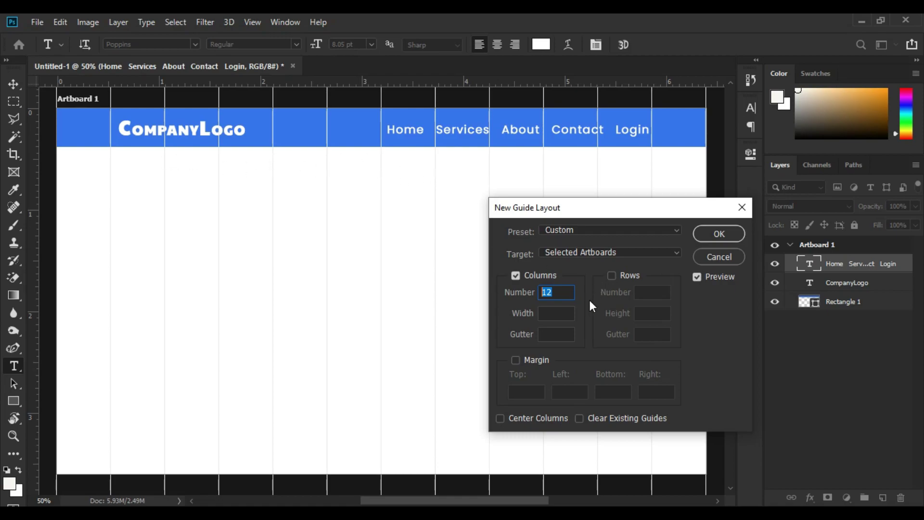
type("6")
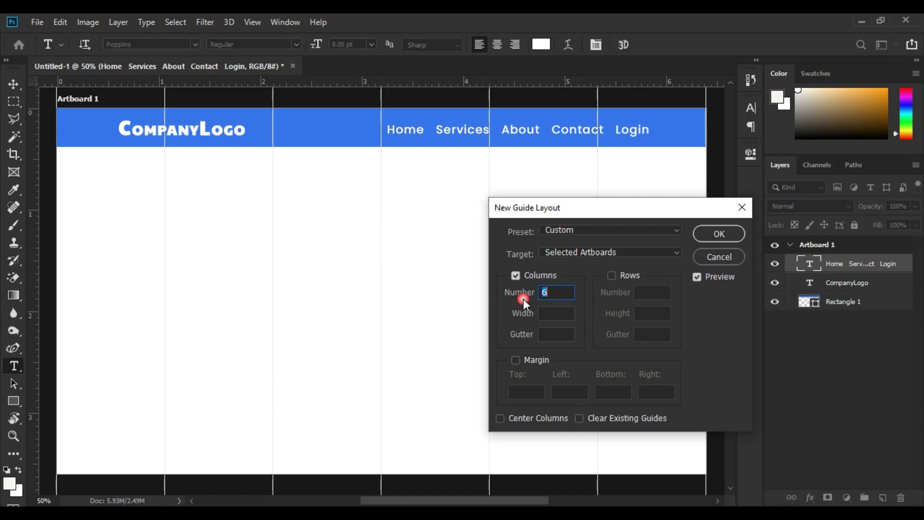
type("12")
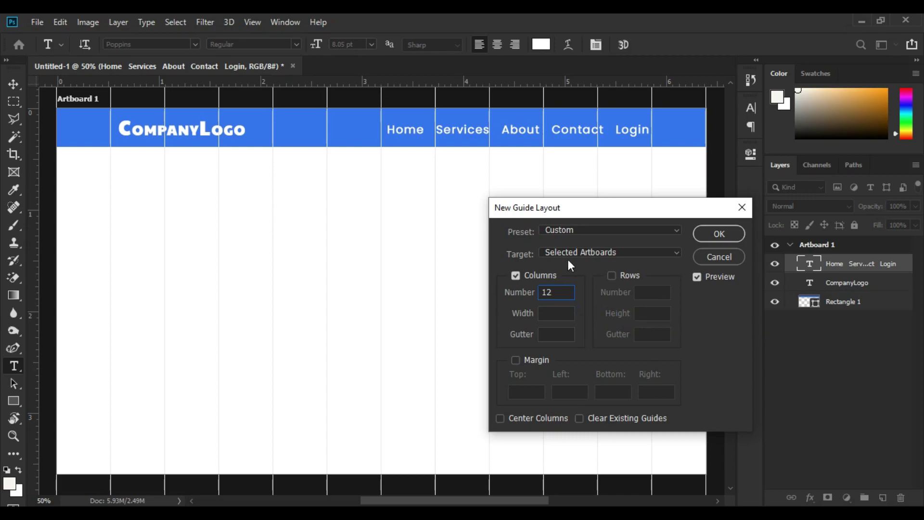
left_click(719, 233)
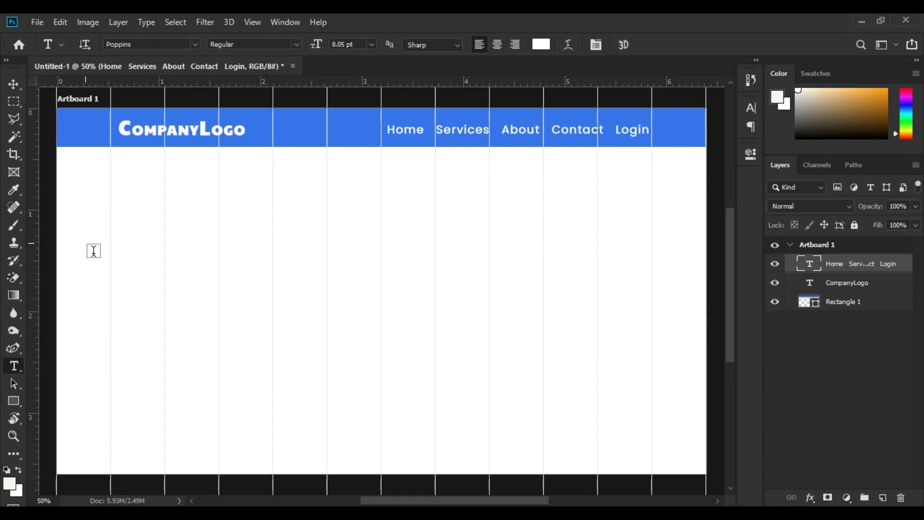
Nudge CompanyLogo left onto a guide and shift the navigation links right and down.
left_click(157, 129)
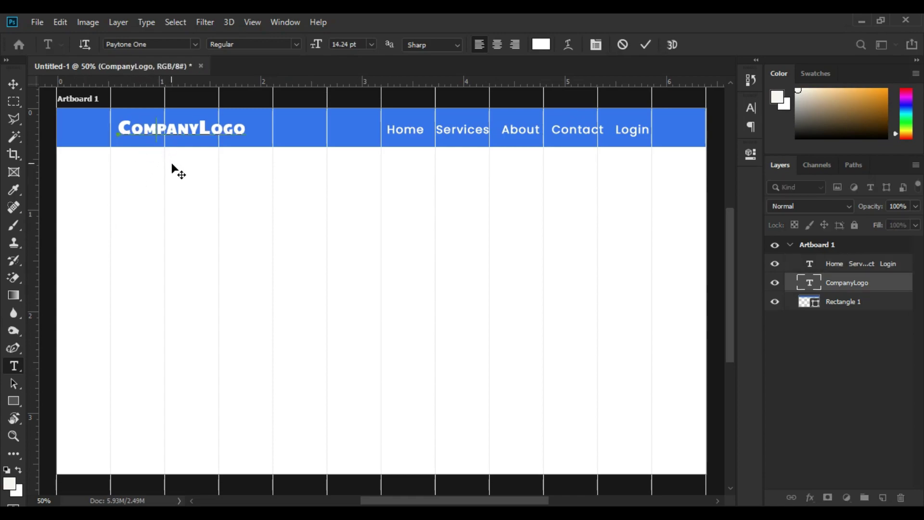
left_click_drag(171, 165, 167, 163)
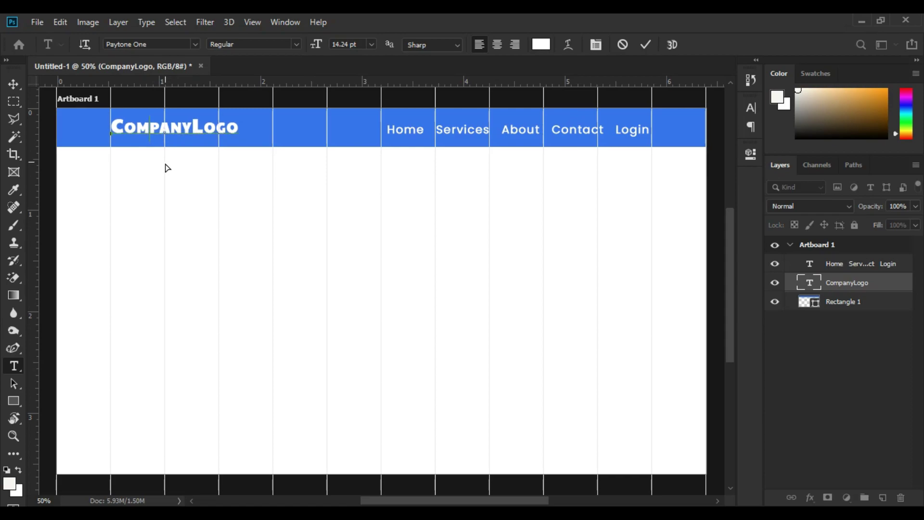
left_click(539, 137)
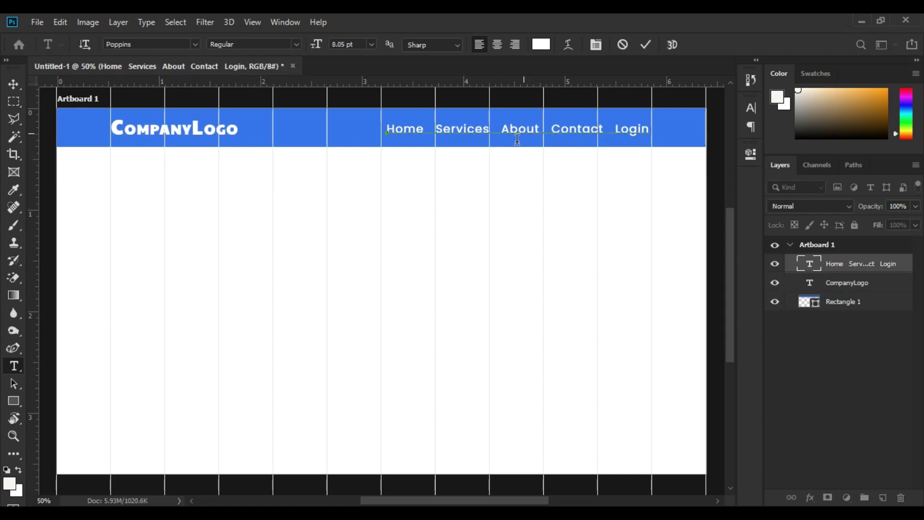
left_click_drag(541, 171, 552, 172)
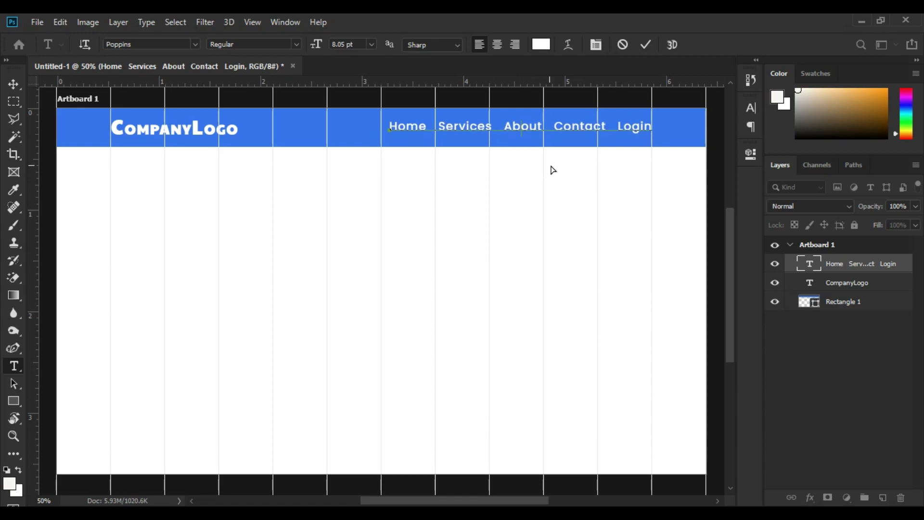
key("ctrl+Return")
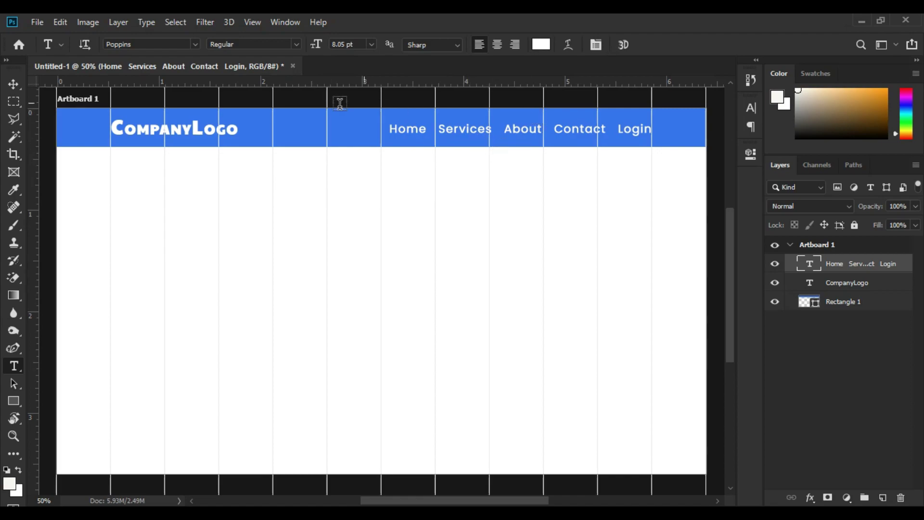
Clear all guides and add vertical margin guides near 0.537 in and 5.867 in.
left_click(253, 22)
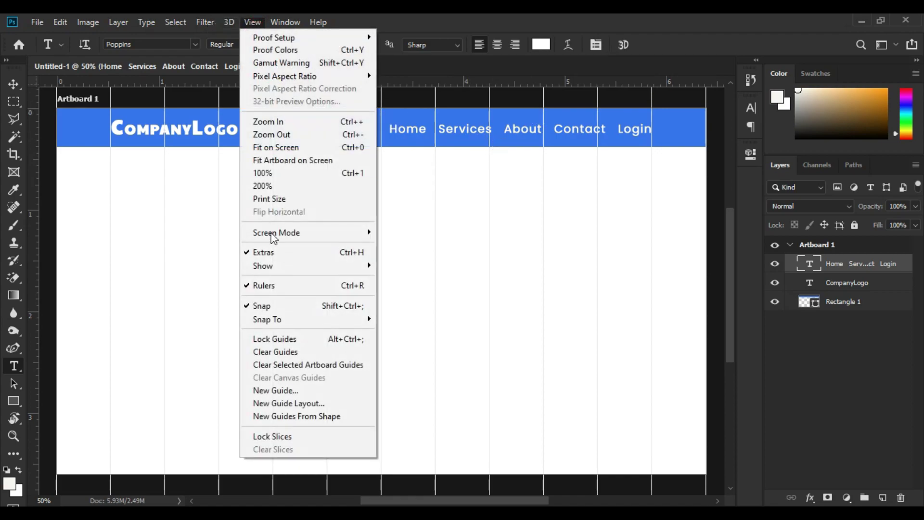
left_click(291, 352)
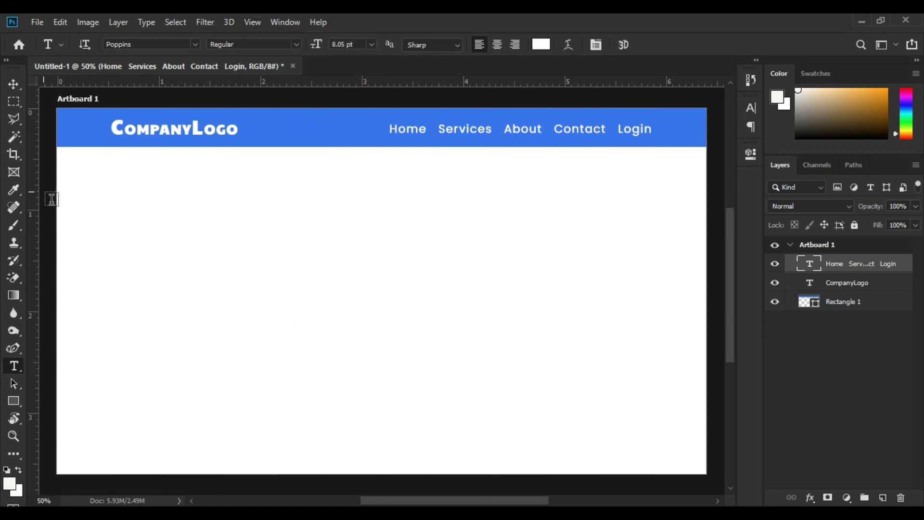
left_click_drag(34, 188, 117, 206)
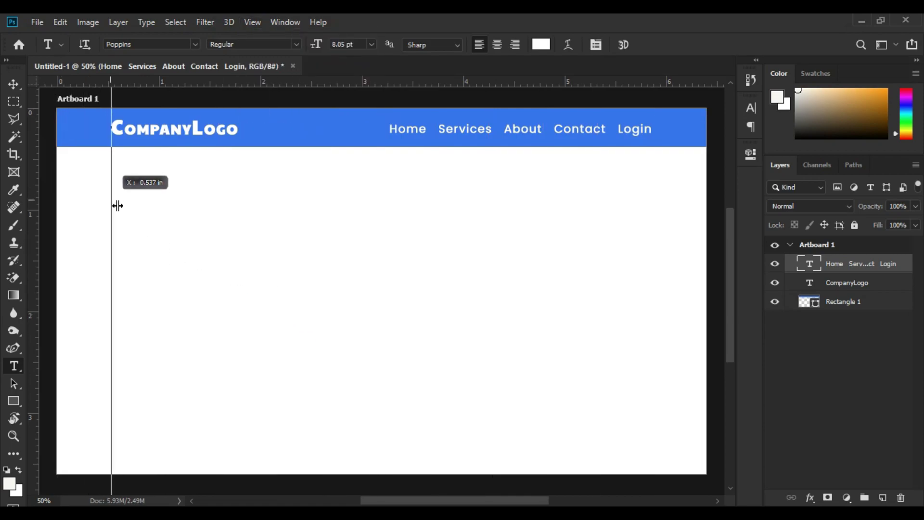
left_click_drag(34, 192, 658, 207)
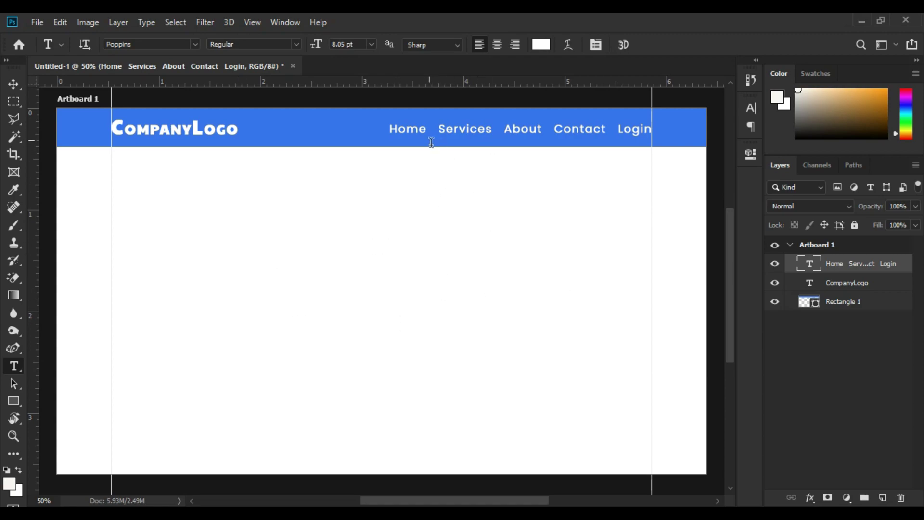
Make the 'Home' navigation link SemiBold.
left_click_drag(428, 137, 394, 142)
left_click(296, 45)
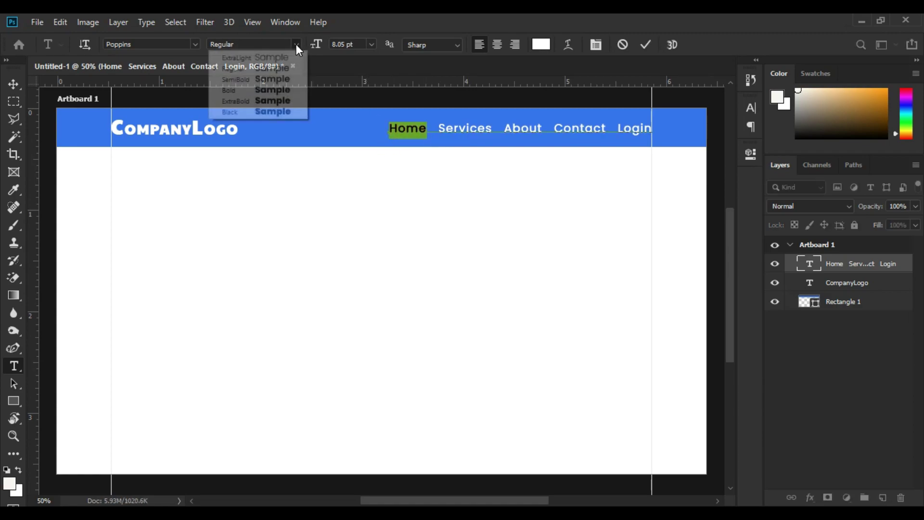
left_click(253, 79)
Set the 'Services' through 'Login' navigation links to ExtraLight.
left_click(444, 136)
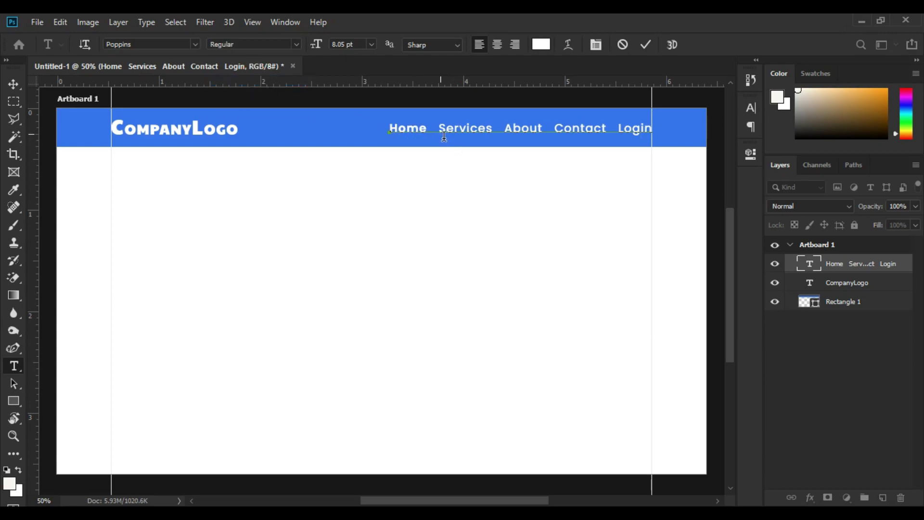
left_click_drag(442, 137, 653, 133)
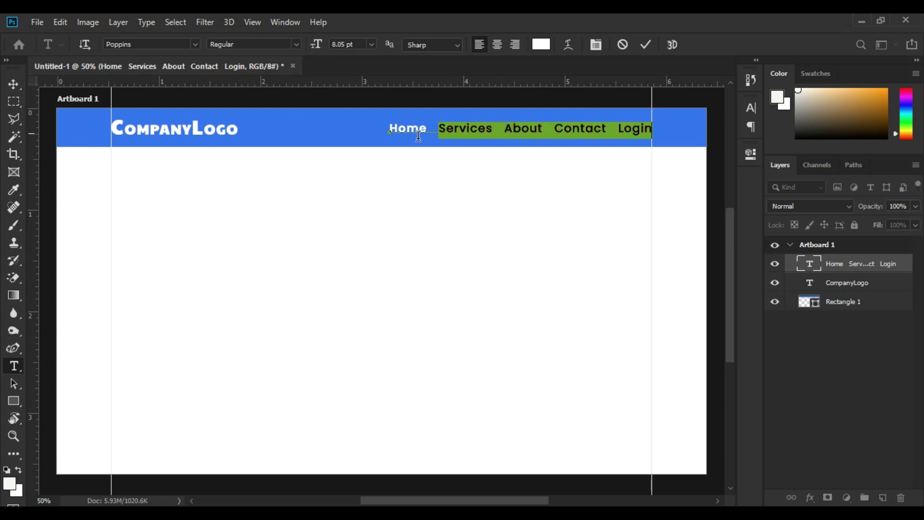
left_click(297, 45)
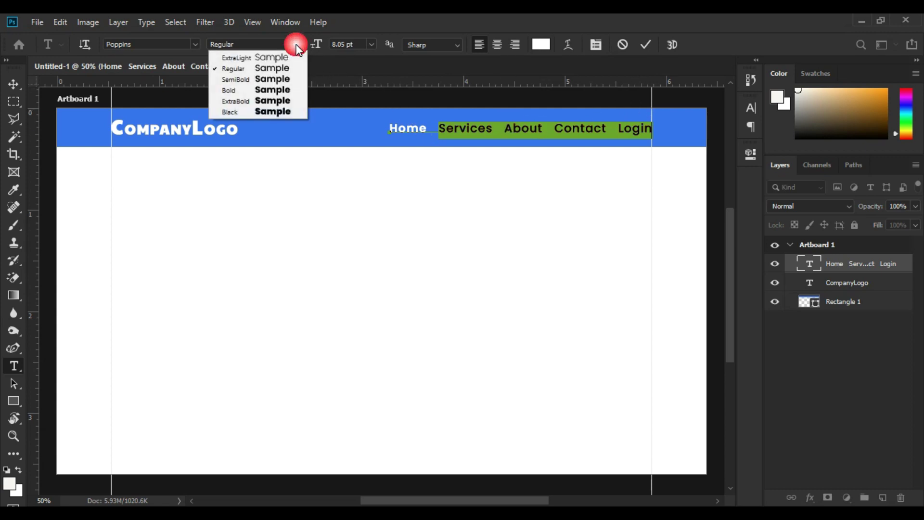
left_click(242, 58)
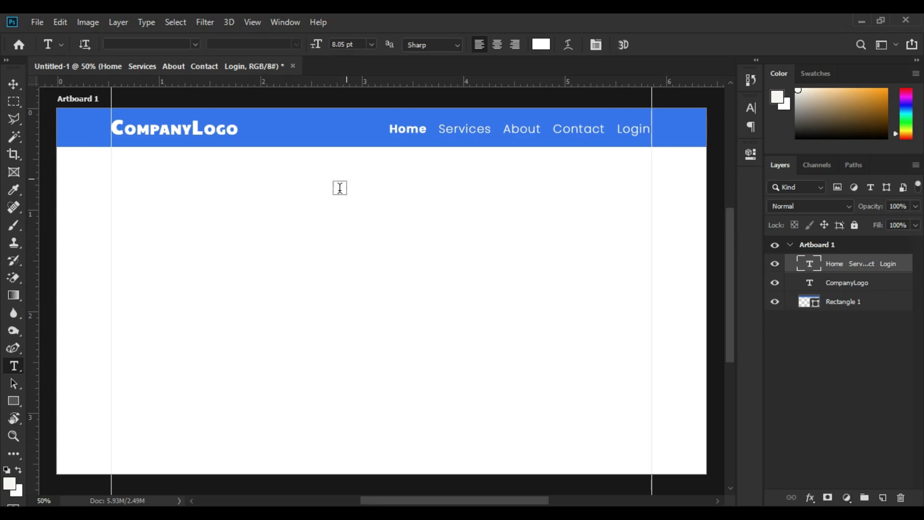
Draw a full-width 1955 × 448 px rectangle under the header and fill it black.
left_click(13, 401)
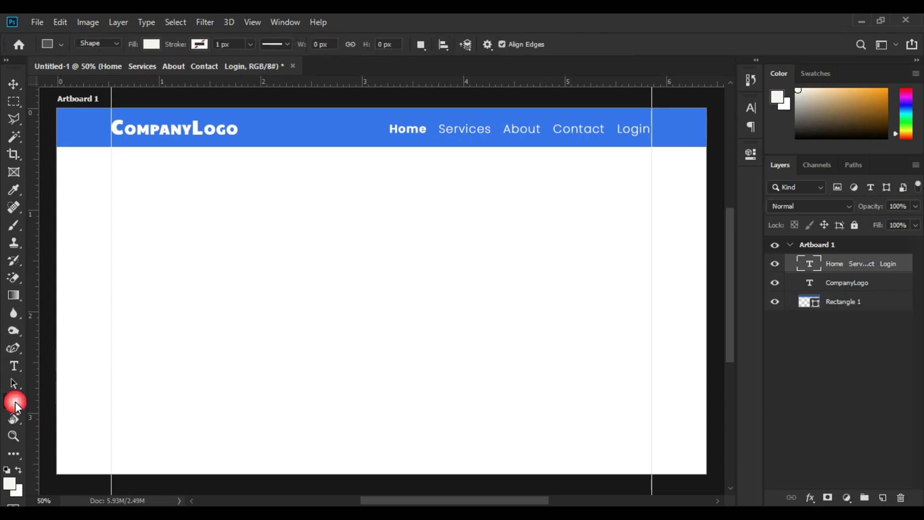
left_click_drag(55, 152, 717, 304)
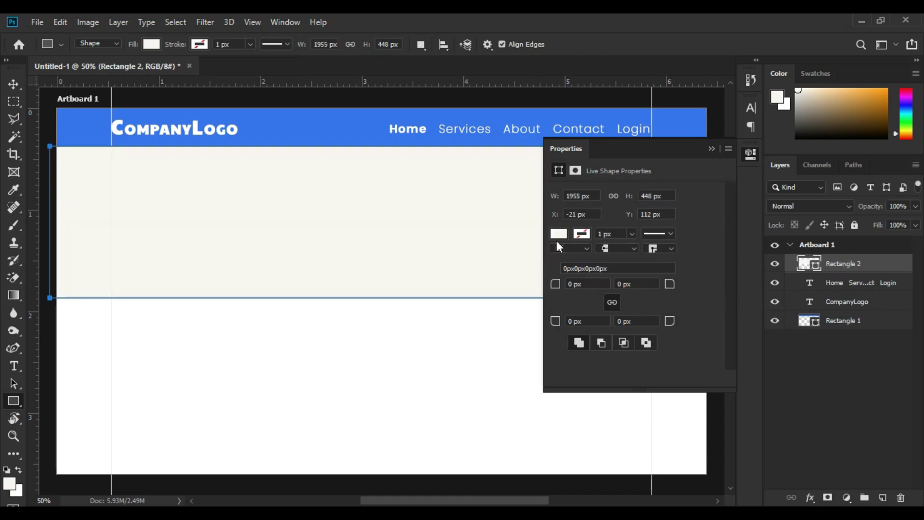
left_click(560, 235)
left_click(647, 344)
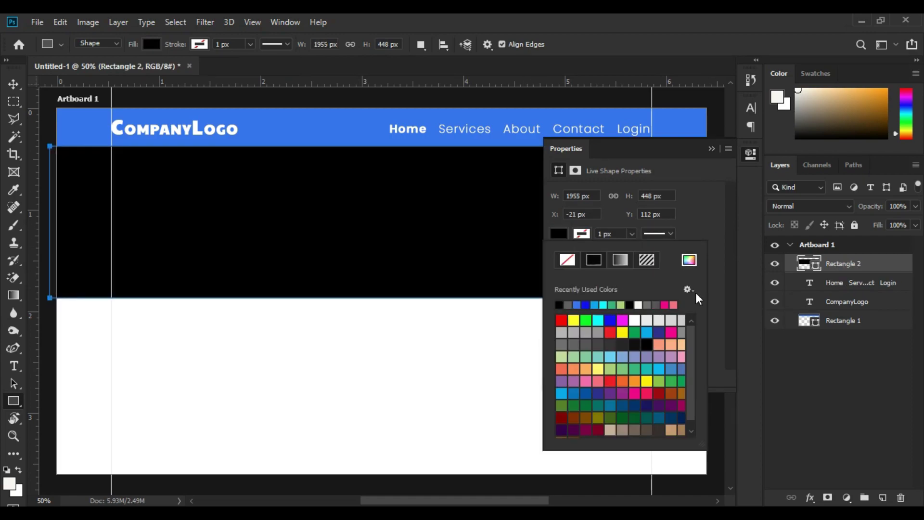
Draw a smaller 565 × 284 px black rectangle in the lower right of the page.
left_click(711, 148)
scroll(440, 316, "down", 1)
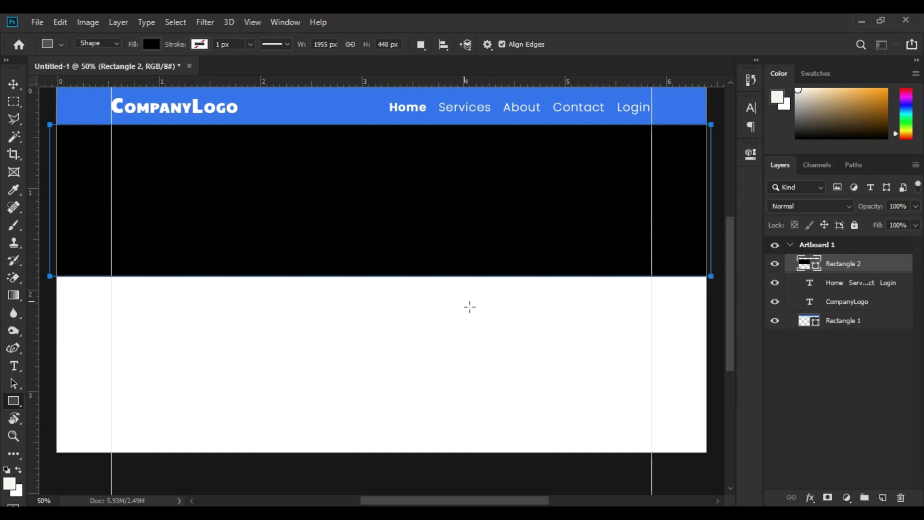
mouse_move(460, 297)
left_mouse_down()
mouse_move(638, 395)
mouse_move(659, 393)
mouse_move(653, 399)
left_mouse_up()
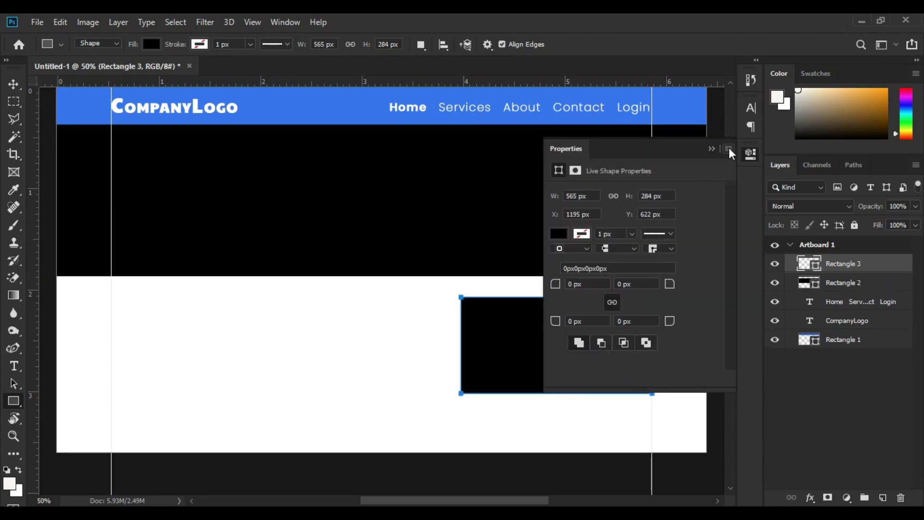
Free-transform Rectangle 3 from its left side down to 515 × 282 px.
left_click(711, 149)
key("ctrl+t")
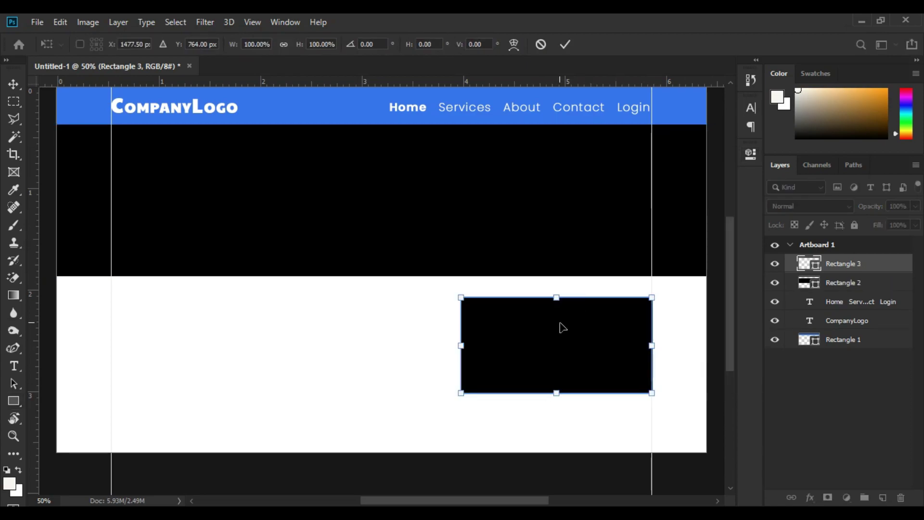
left_click_drag(462, 393, 478, 392)
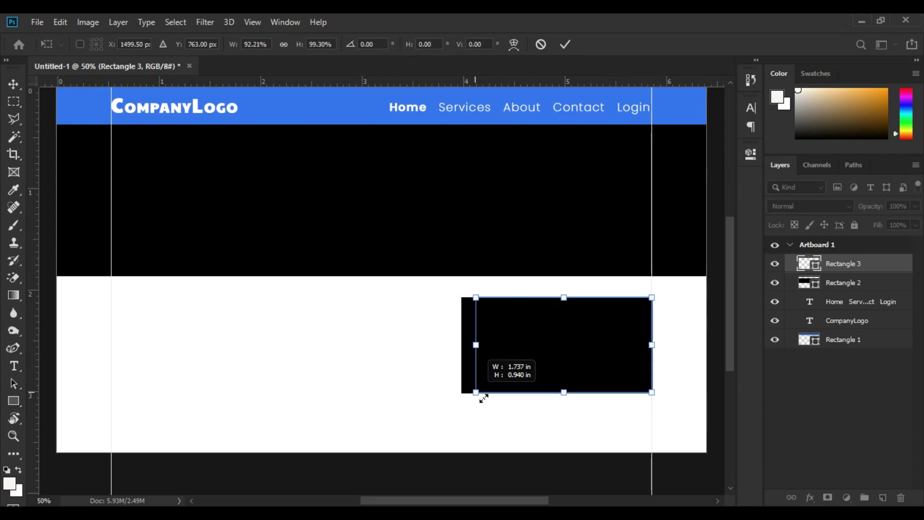
key("Return")
scroll(303, 313, "down", 1)
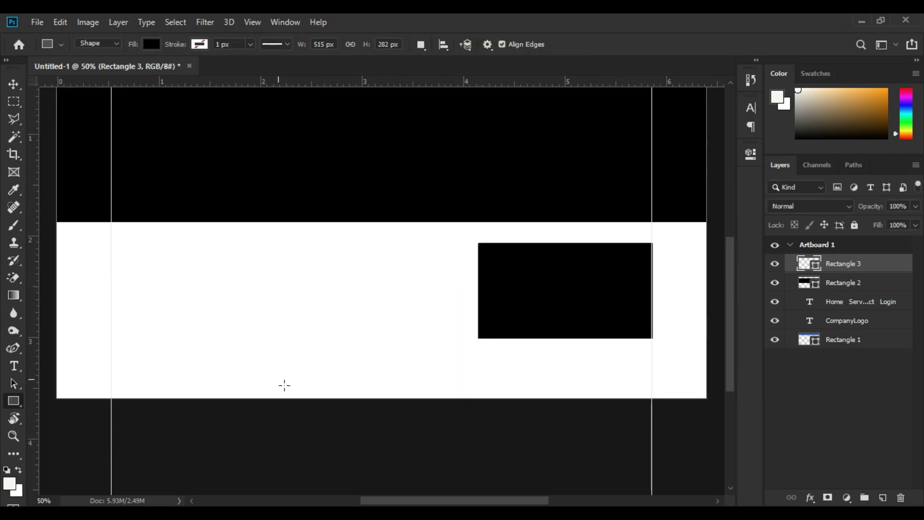
scroll(284, 385, "up", 2)
scroll(195, 287, "up", 1)
scroll(195, 287, "down", 1)
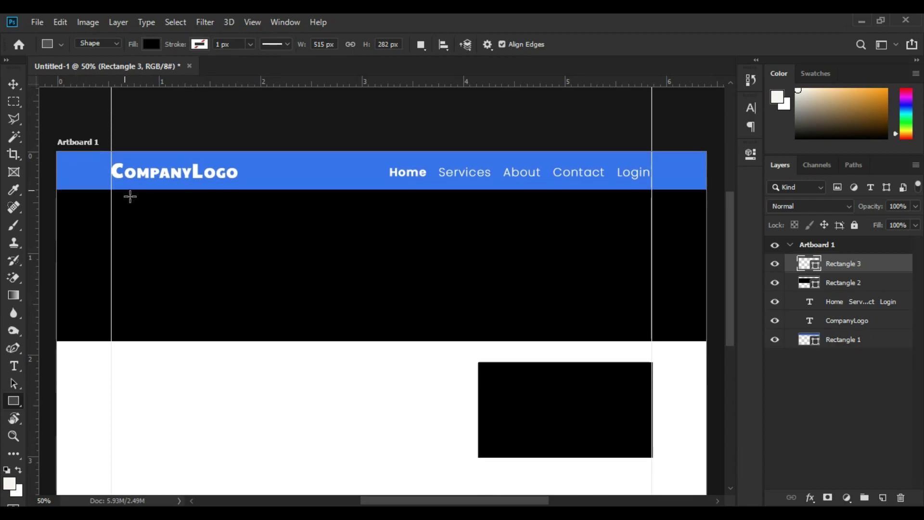
Drag Artboard 1's bottom edge down until the artboard measures 6.4 × 5.22 in.
key("v")
left_click(68, 142)
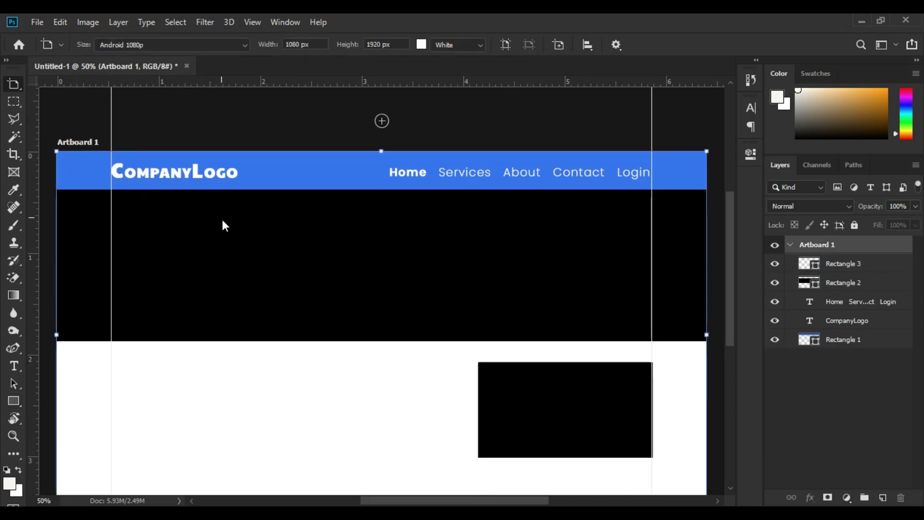
scroll(222, 217, "down", 2)
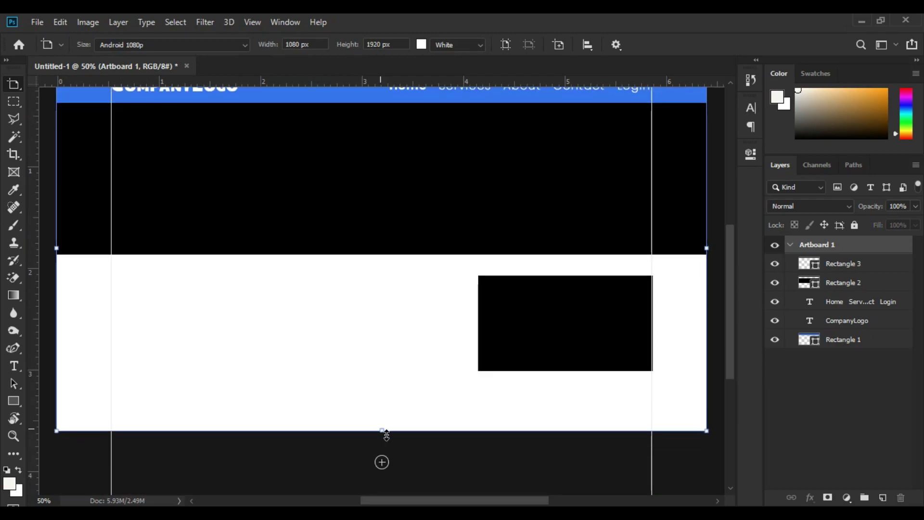
scroll(387, 434, "down", 3)
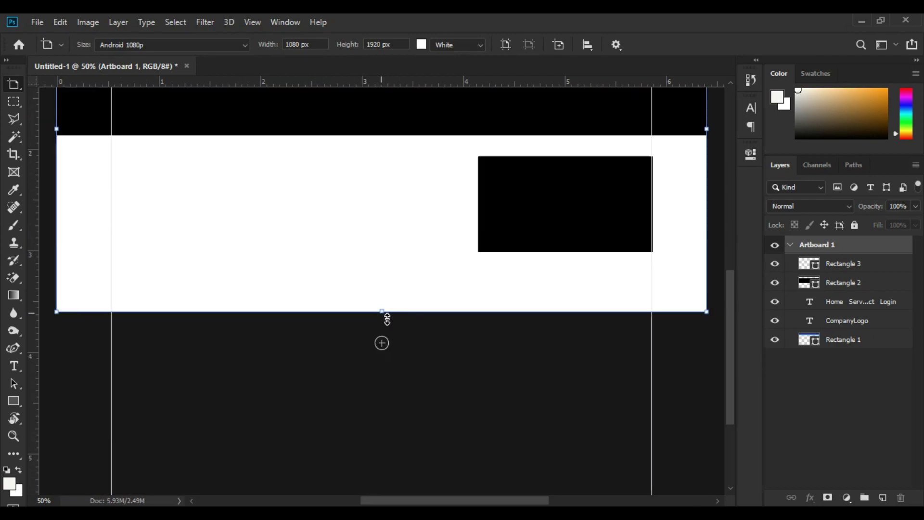
left_click_drag(387, 319, 380, 436)
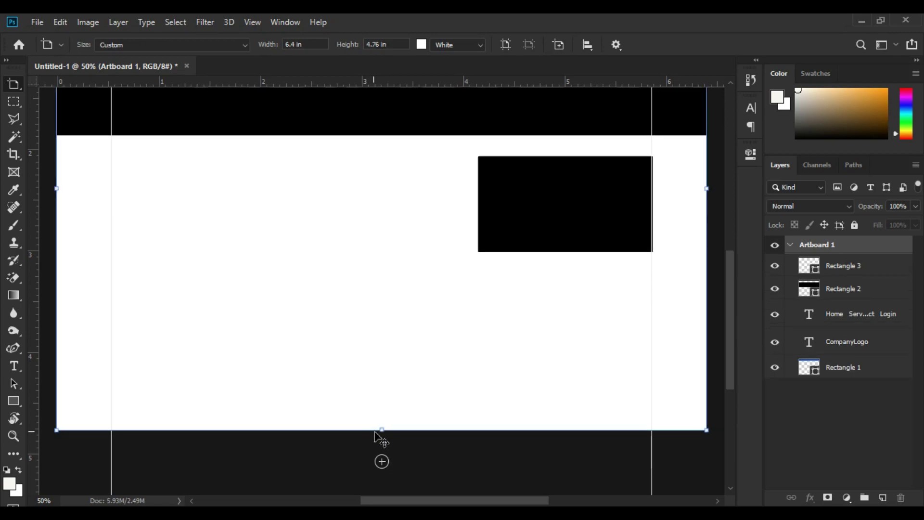
left_click_drag(383, 410, 382, 450)
scroll(398, 367, "up", 2)
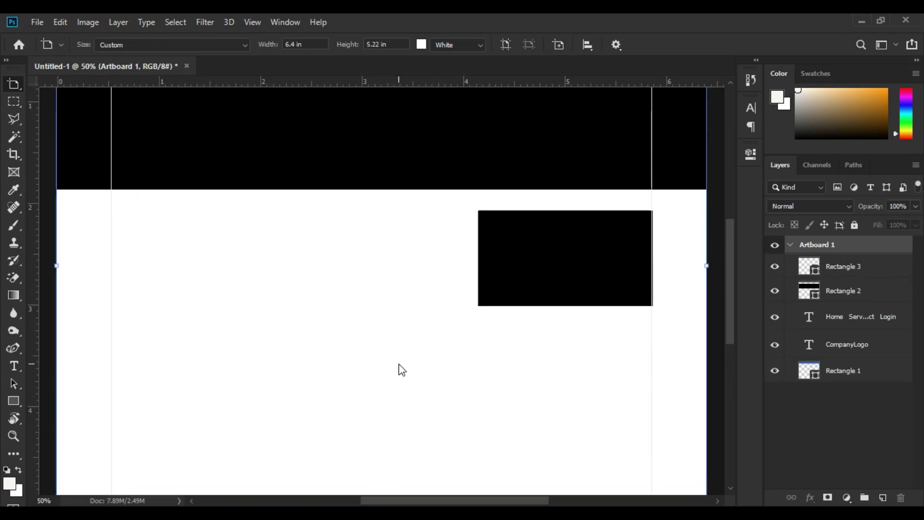
scroll(402, 369, "up", 1)
key("v")
left_click(542, 275)
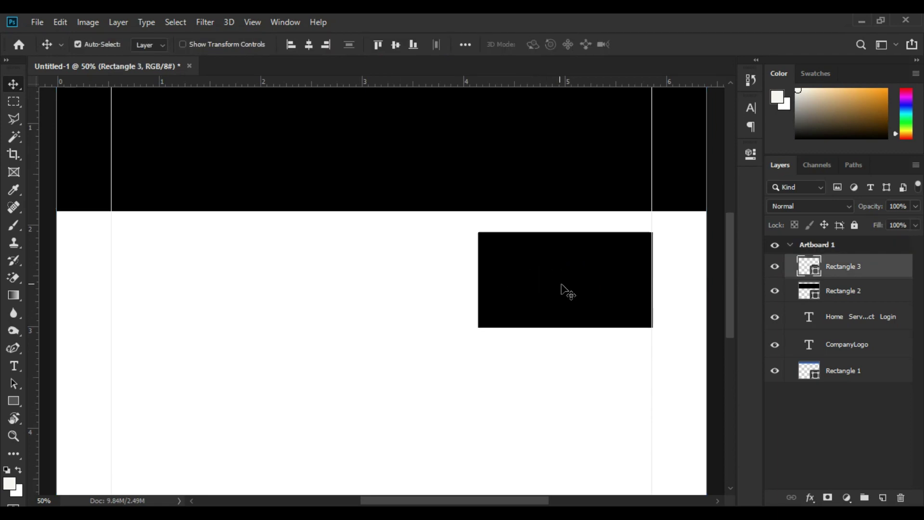
Duplicate the small black rectangle to the lower left and shrink the copy into a small box.
scroll(562, 286, "down", 3)
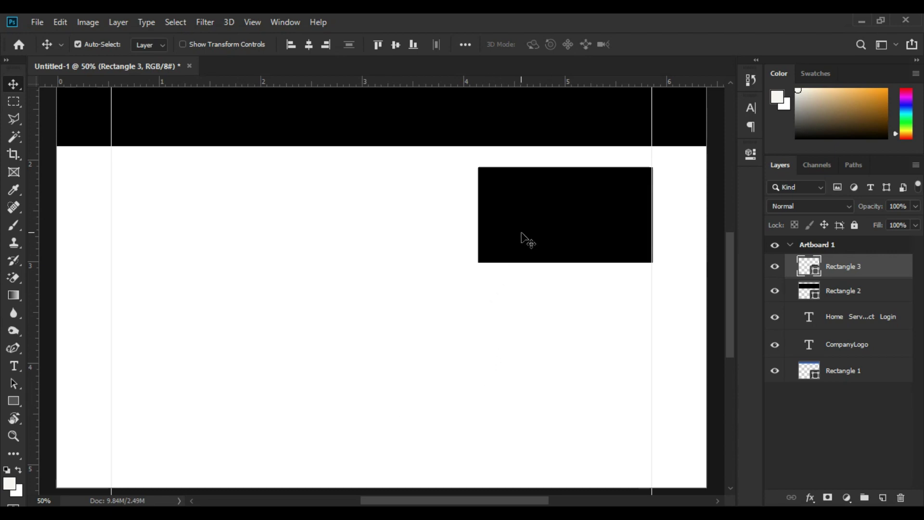
left_click(547, 220)
key("ctrl")
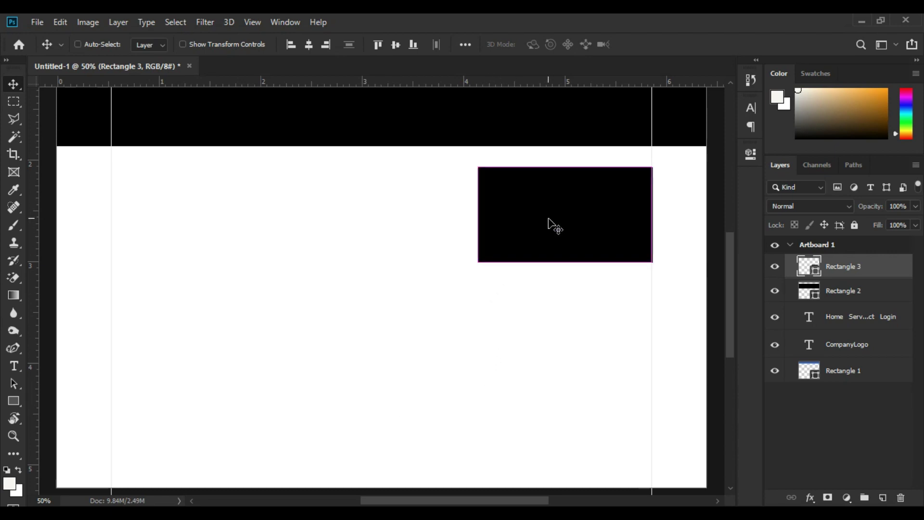
mouse_move(551, 240)
left_mouse_down()
mouse_move(208, 423)
mouse_move(183, 356)
left_mouse_up()
key("ctrl+t")
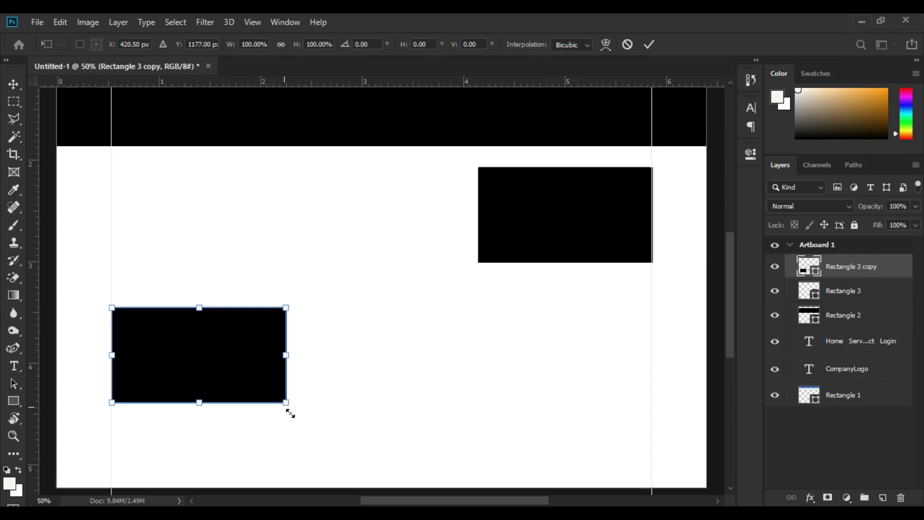
left_click_drag(291, 411, 217, 386)
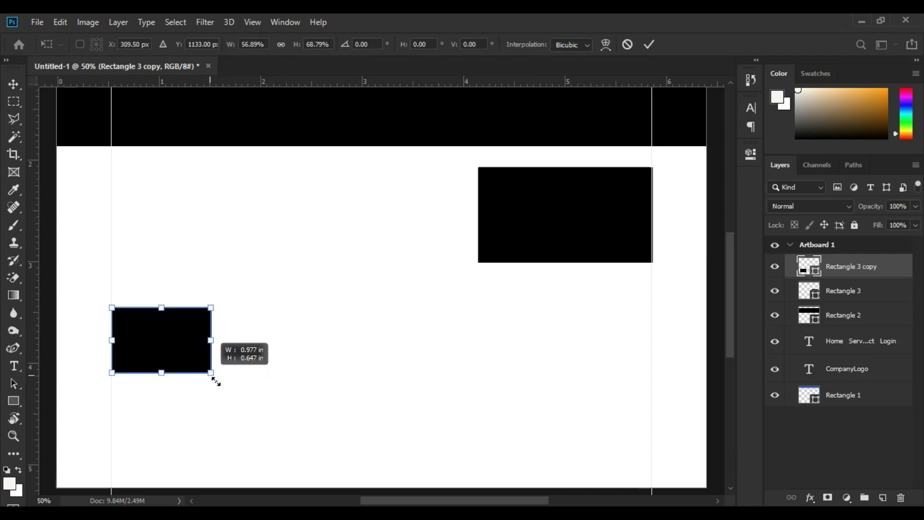
left_click_drag(217, 385, 215, 381)
key("Return")
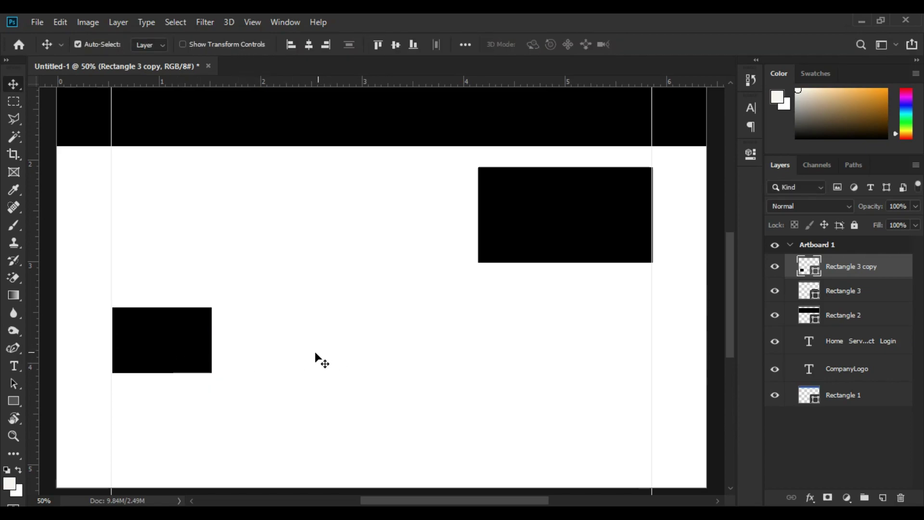
Add two more copies of the small box, forming an evenly spaced row of three.
key("ctrl")
mouse_move(165, 350)
left_mouse_down()
mouse_move(273, 358)
mouse_move(274, 339)
left_mouse_up()
left_click_drag(289, 345, 390, 353)
Shorten the artboard from its bottom edge to 6.4 × 4.7 in.
scroll(390, 353, "down", 2)
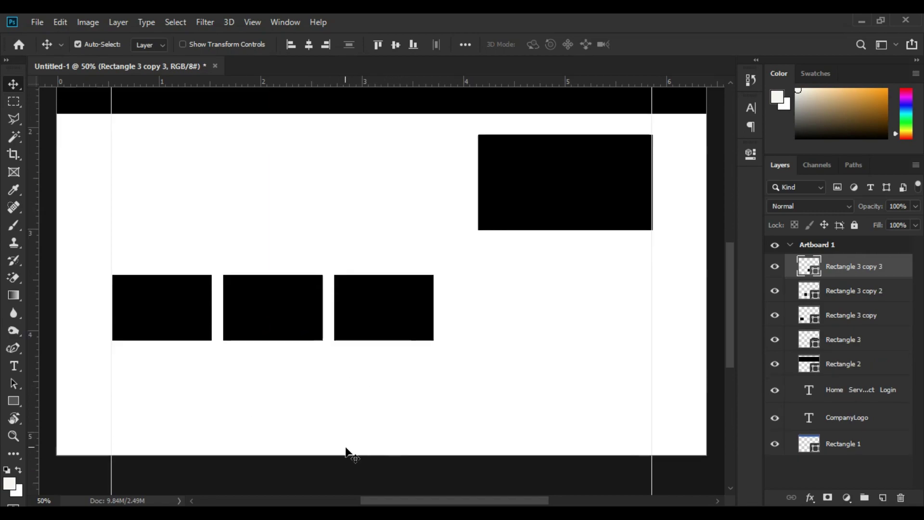
key("shift+v")
left_click_drag(390, 461, 386, 404)
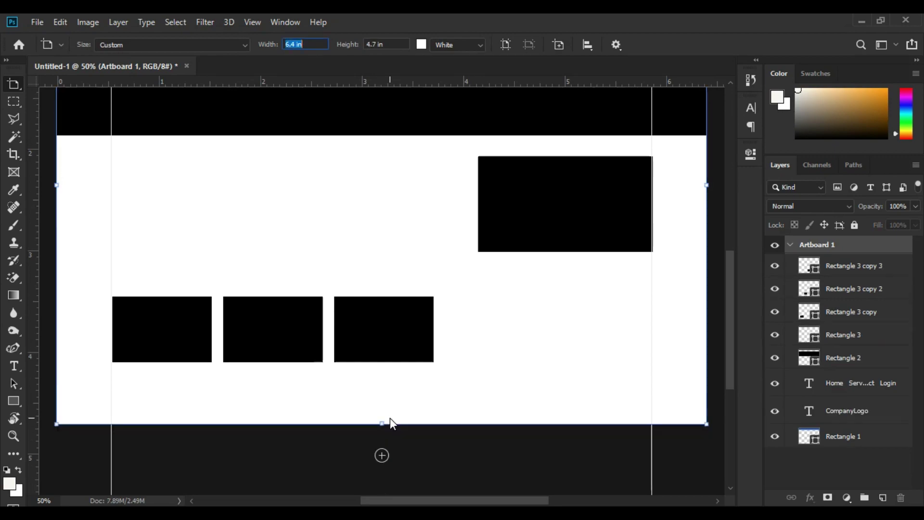
Place a copy of the third small box below the row, ready for transforming.
left_click(395, 336, "ctrl")
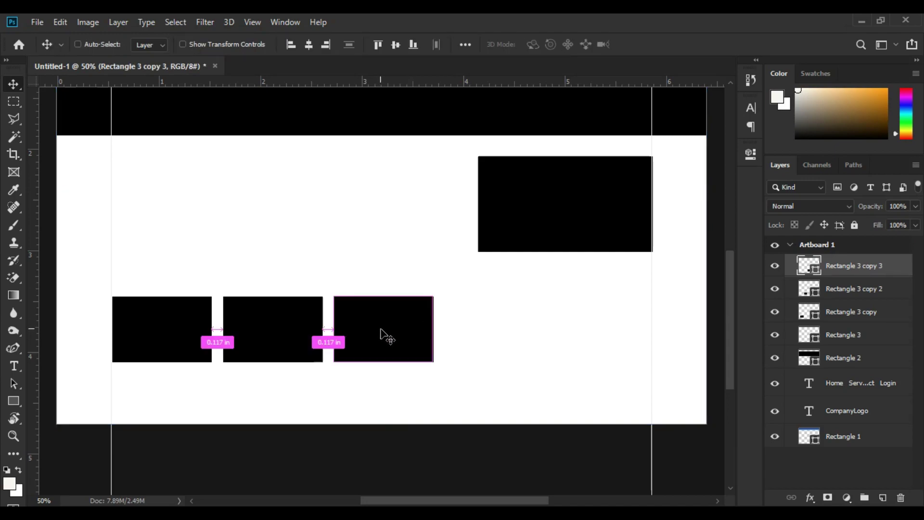
mouse_move(381, 330)
left_mouse_down()
mouse_move(388, 405)
mouse_move(58, 407)
left_mouse_up()
key("ctrl+t")
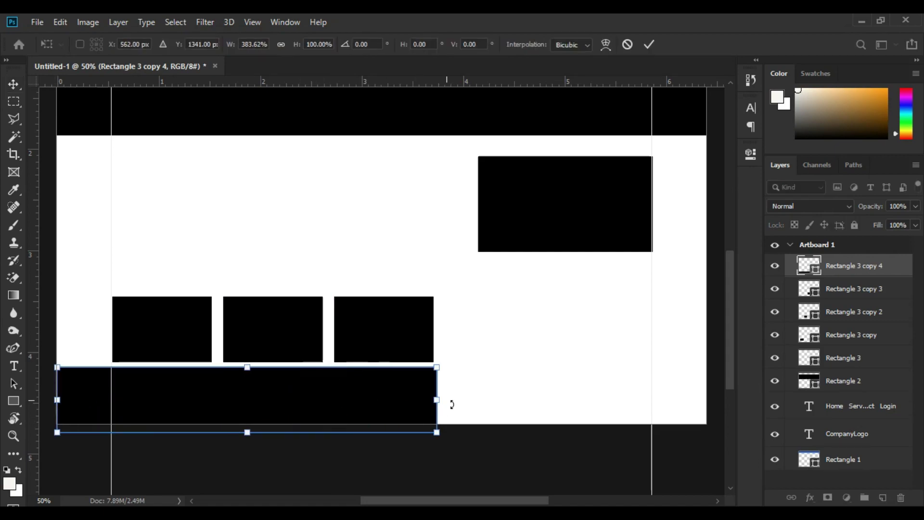
Stretch the bottom bar to a full-width 1934 × 88 px and fill it dark grey.
left_click_drag(440, 408, 716, 408)
key("Return")
left_click(751, 154)
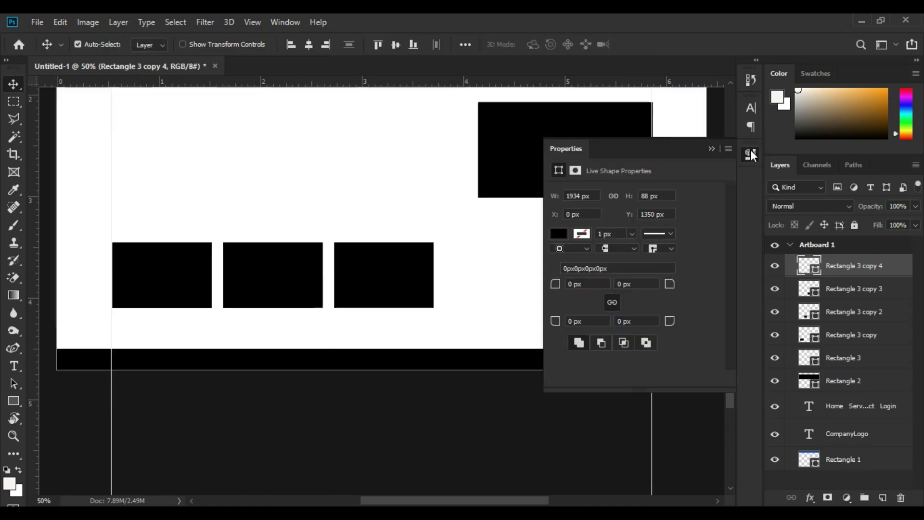
left_click(558, 234)
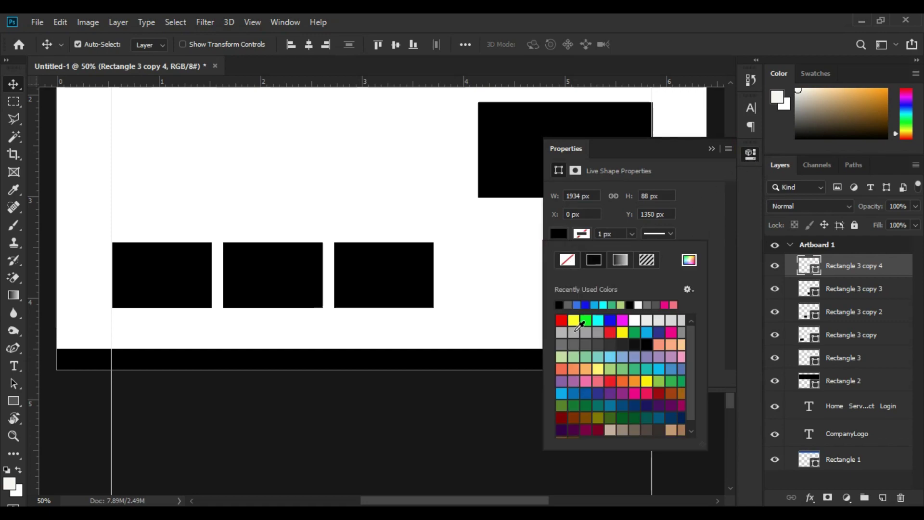
left_click(590, 342)
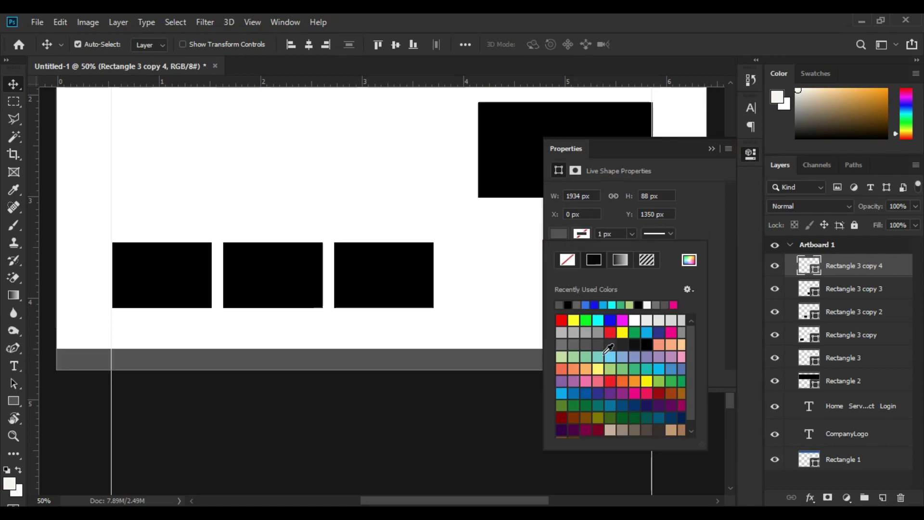
left_click(610, 345)
left_click(622, 345)
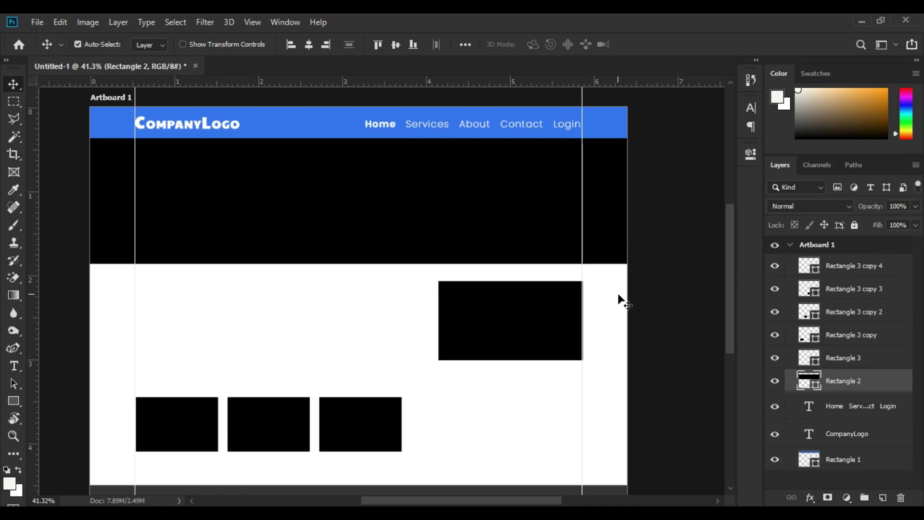
Group the blue header bar, CompanyLogo, navigation text and black hero rectangle.
left_click(697, 262)
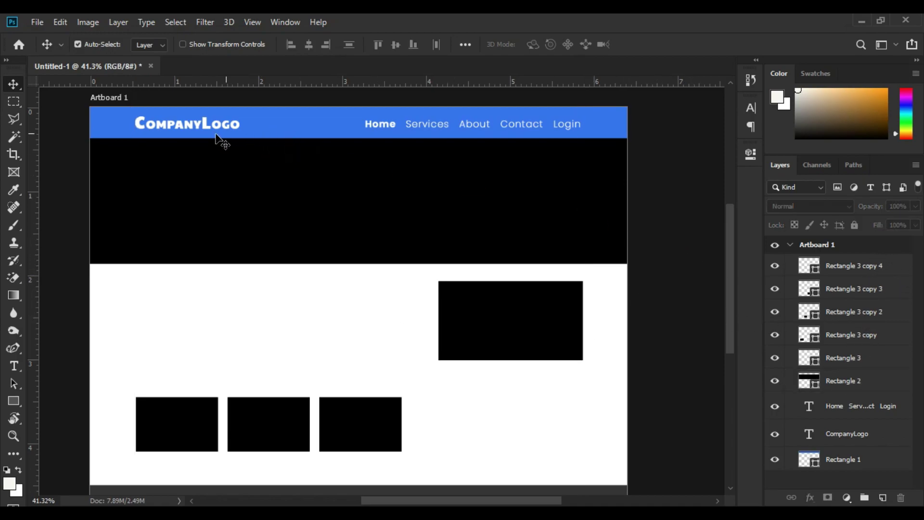
left_click(108, 127)
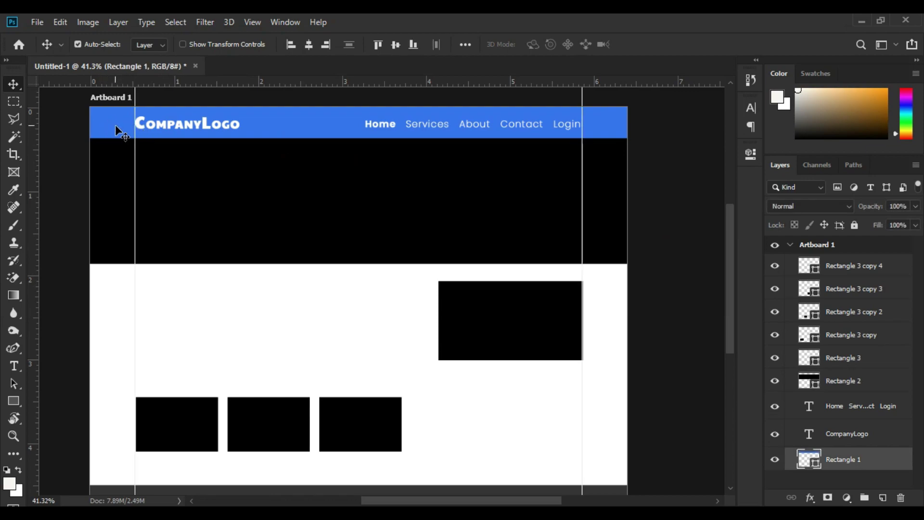
left_click(173, 129, "shift")
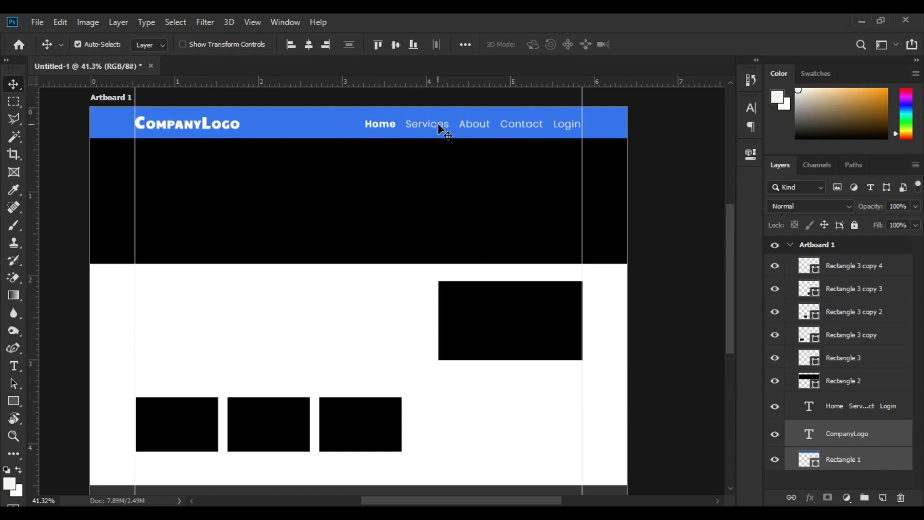
left_click(427, 129, "shift")
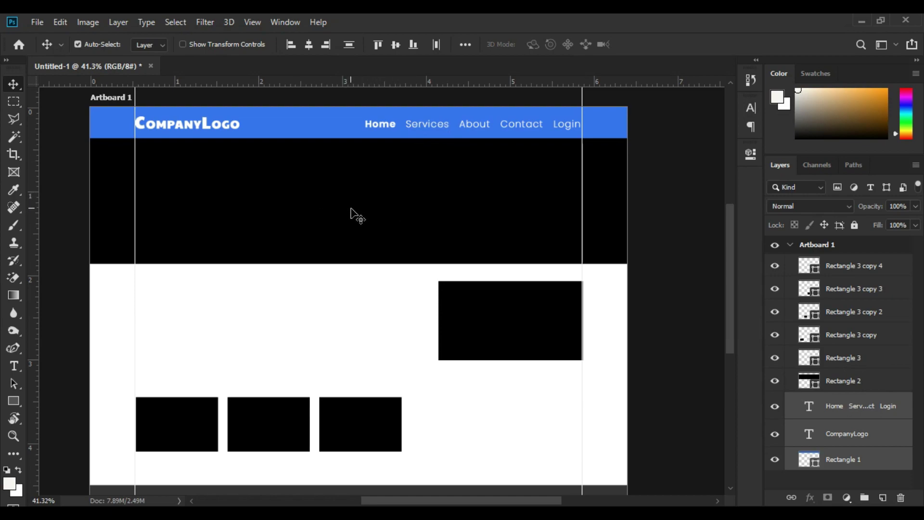
left_click(351, 209, "shift")
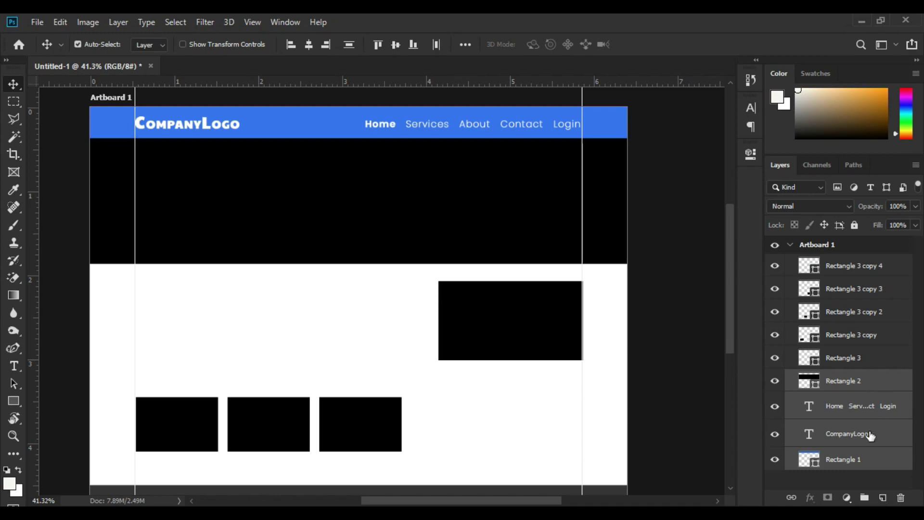
key("ctrl")
key("ctrl+g")
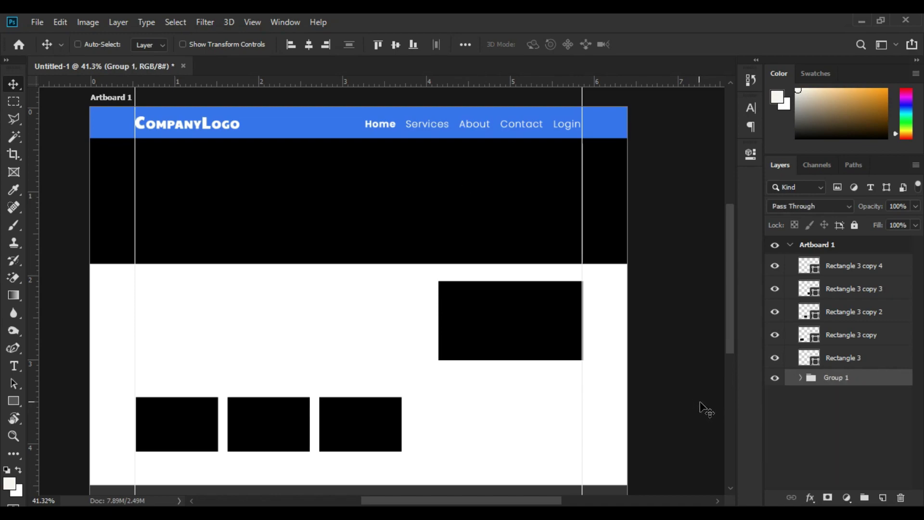
Rename the new group to 'Header' and check its contents.
double_click(842, 383)
type("Header")
key("Return")
left_click(801, 378)
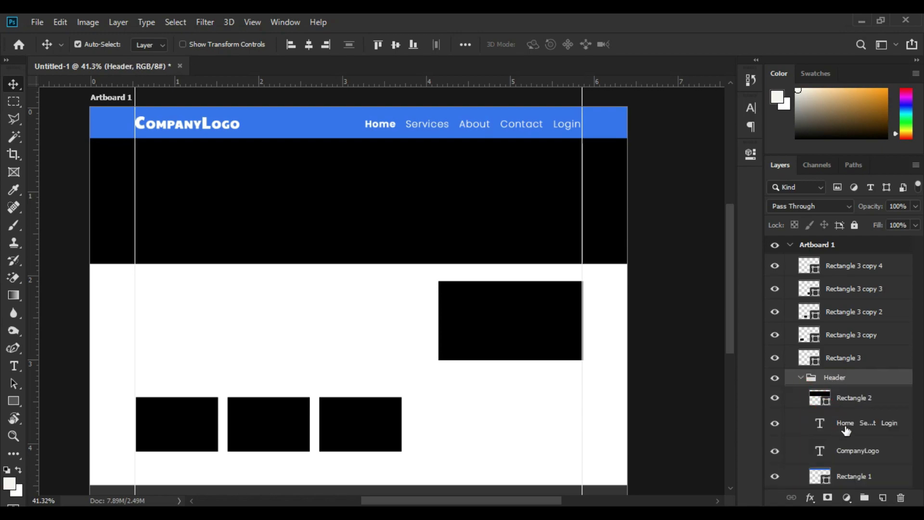
left_click(800, 378)
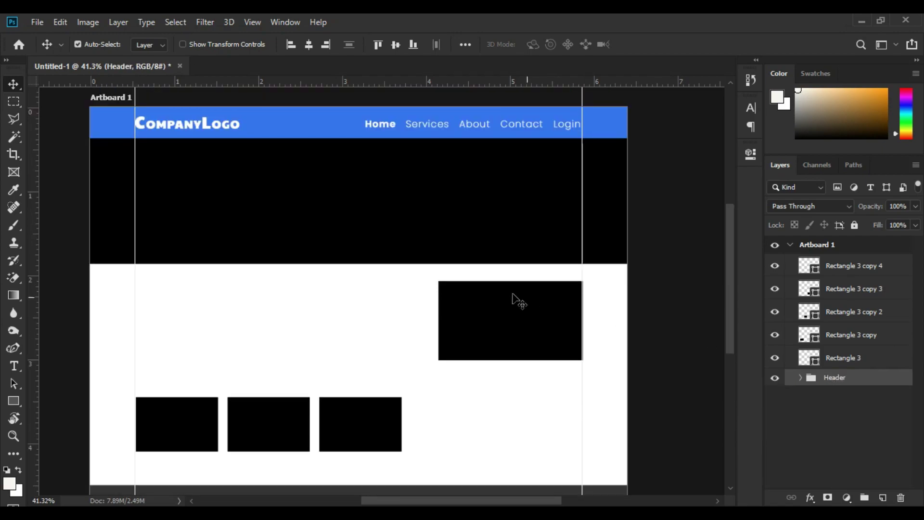
left_click(330, 202)
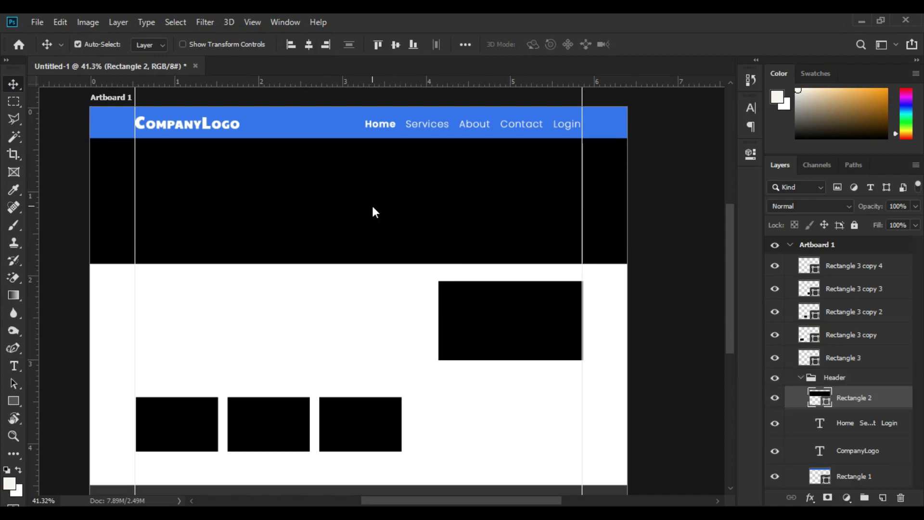
Nudge the black hero panel down to leave a thin white line, then restore down Photoshop.
key("Down")
key("Down")
key("Down")
key("Down")
key("Down")
key("Down")
key("Down")
key("Down")
key("Down")
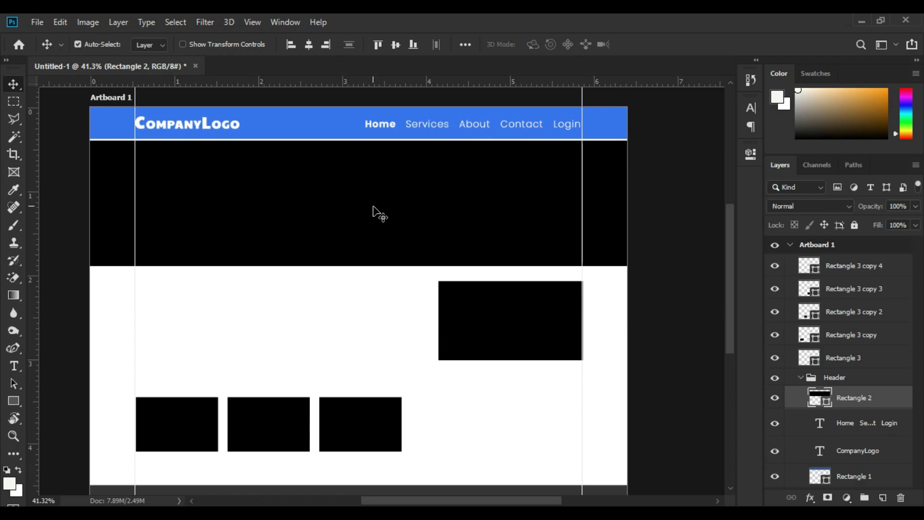
left_click(374, 207)
key("ctrl+plus")
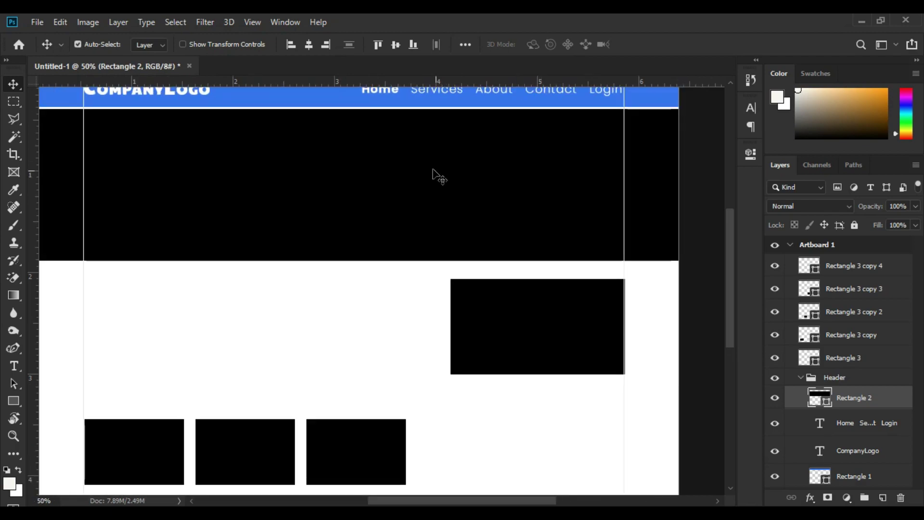
scroll(392, 168, "up", 1)
key("Down")
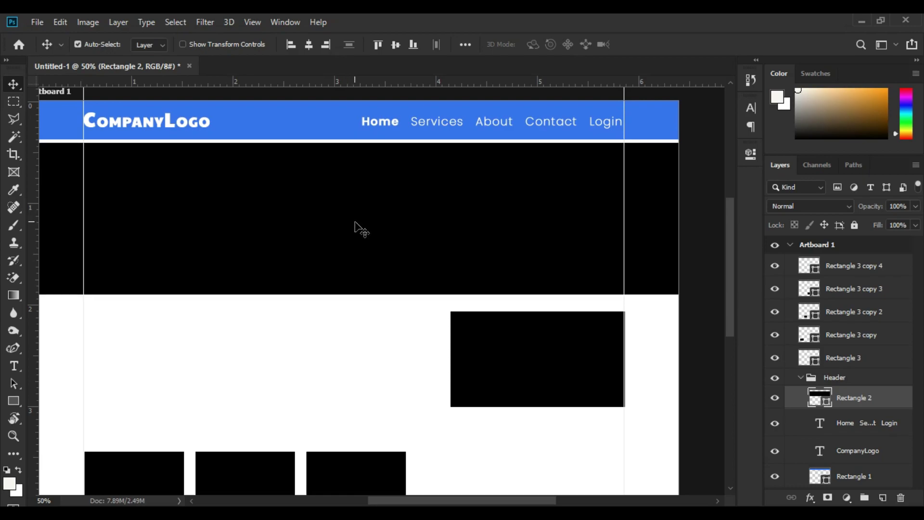
key("ctrl+minus")
key("ctrl+minus")
key("ctrl+plus")
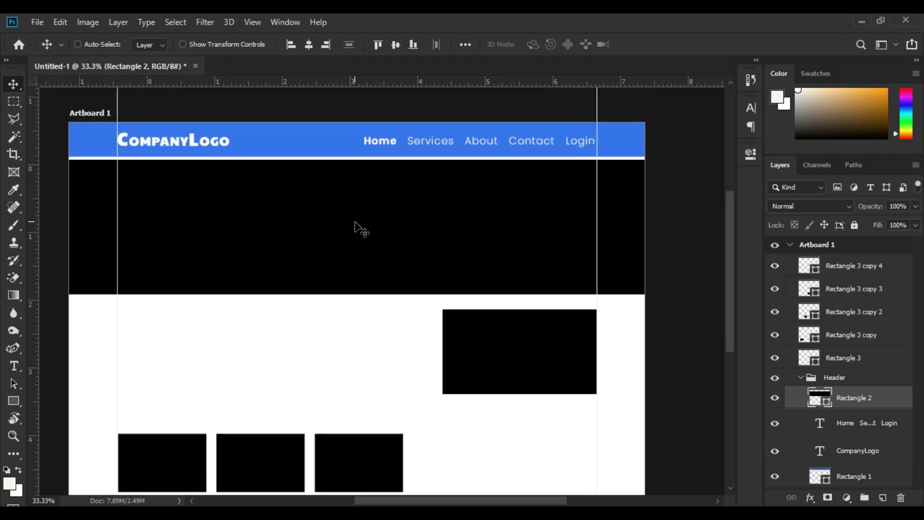
scroll(361, 230, "up", 1)
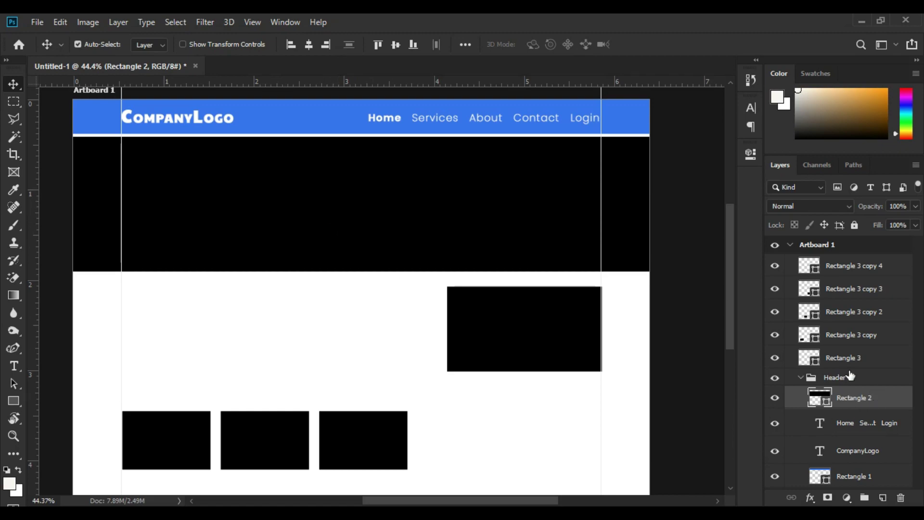
left_click(883, 23)
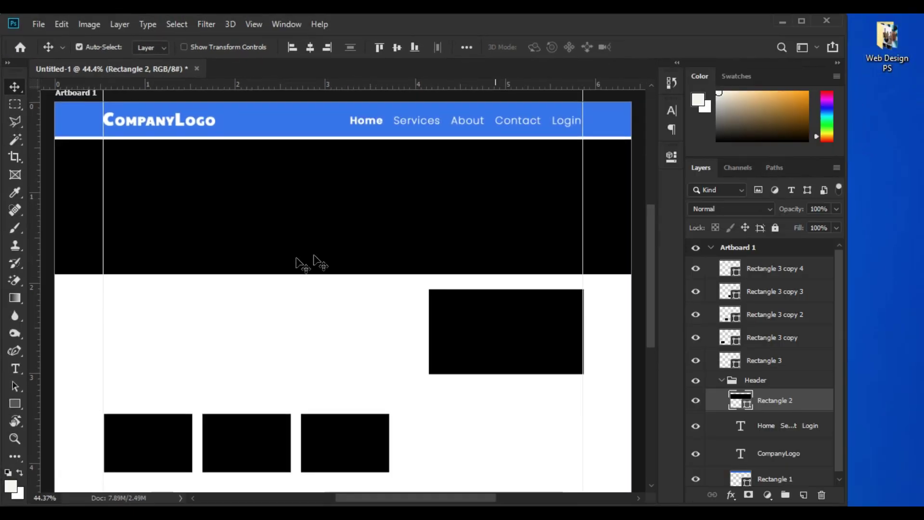
Open the Web Design PS folder and drag img (5).jpg onto the Photoshop canvas.
double_click(887, 41)
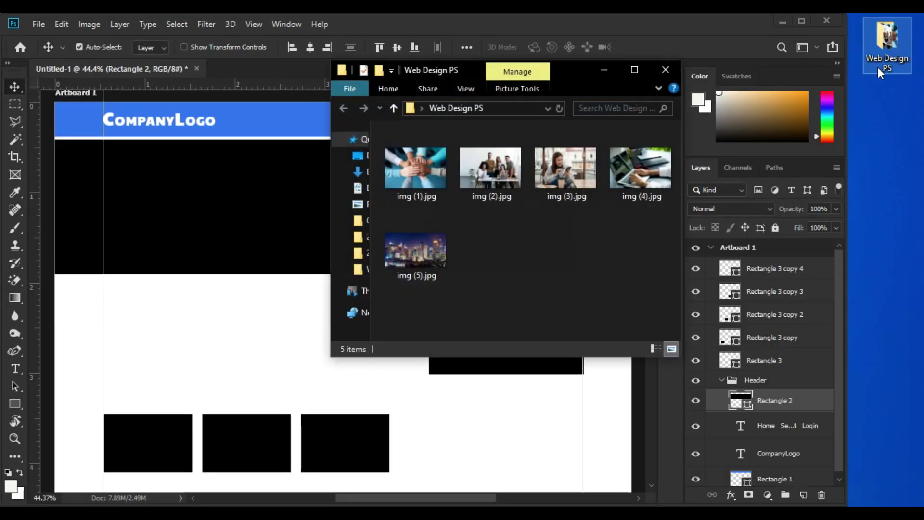
left_click_drag(555, 72, 805, 42)
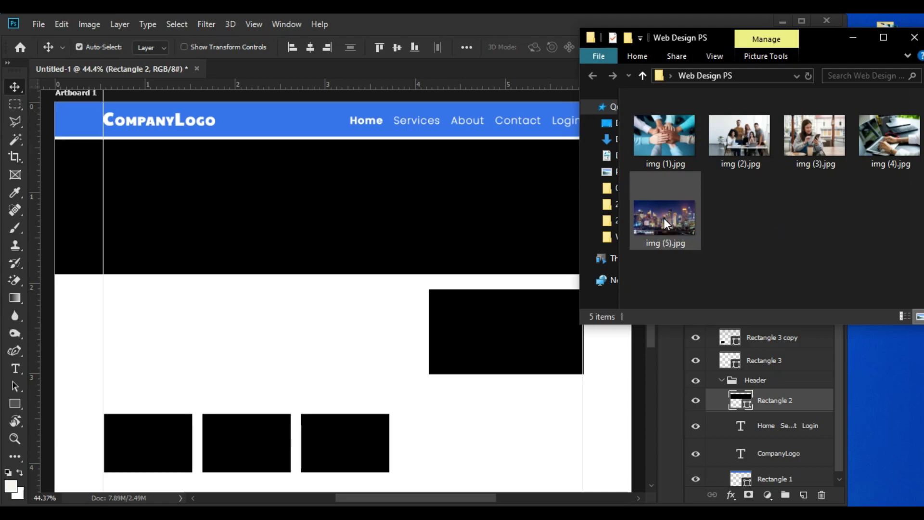
mouse_move(665, 222)
left_mouse_down()
mouse_move(381, 234)
mouse_move(358, 222)
left_mouse_up()
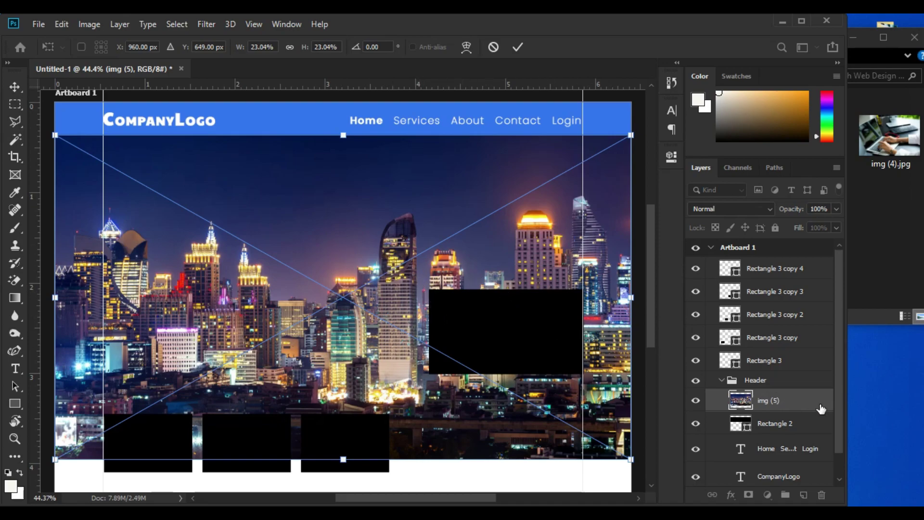
Clip the city skyline photo to the hero rectangle, shift it up and resize it to fit.
scroll(821, 408, "down", 1)
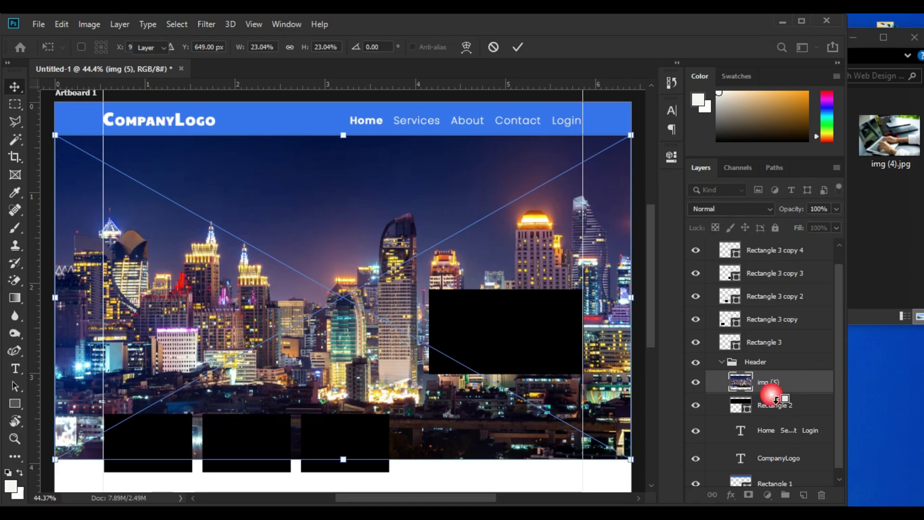
left_click(777, 401, "alt")
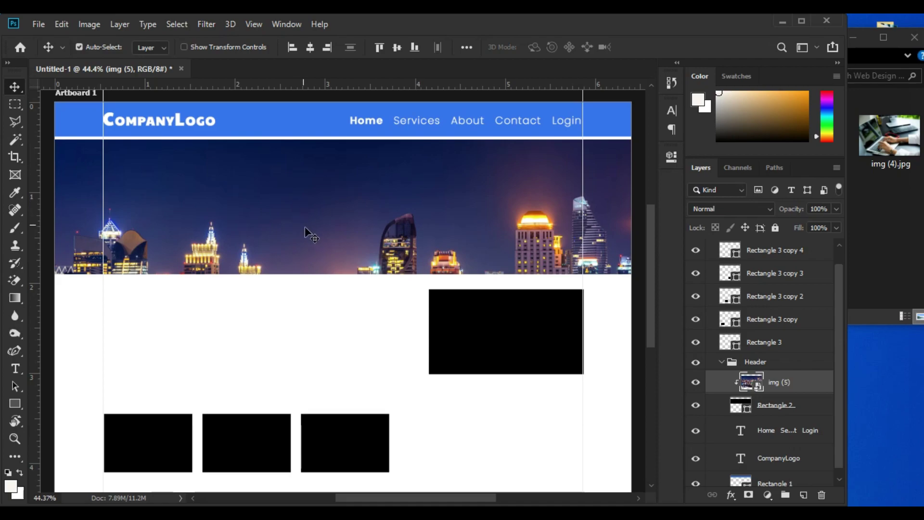
mouse_move(313, 245)
left_mouse_down()
mouse_move(319, 211)
mouse_move(363, 221)
mouse_move(355, 222)
left_mouse_up()
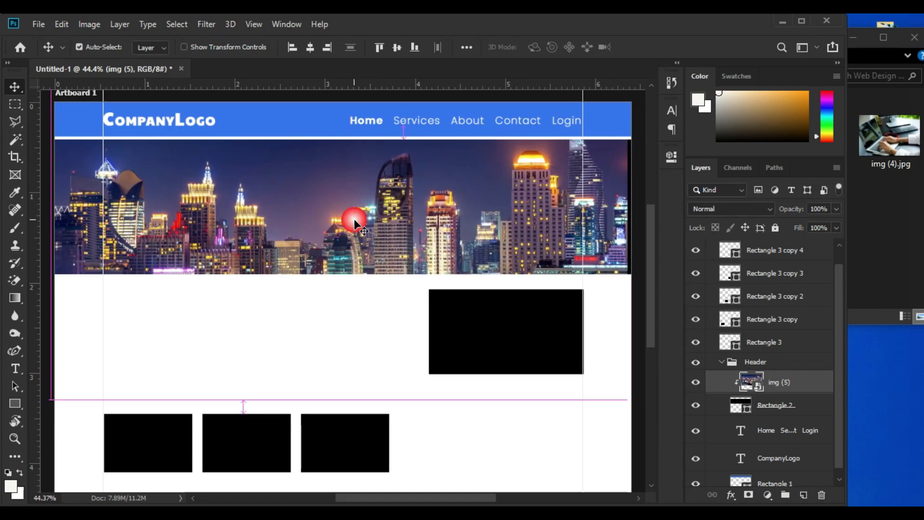
key("ctrl+t")
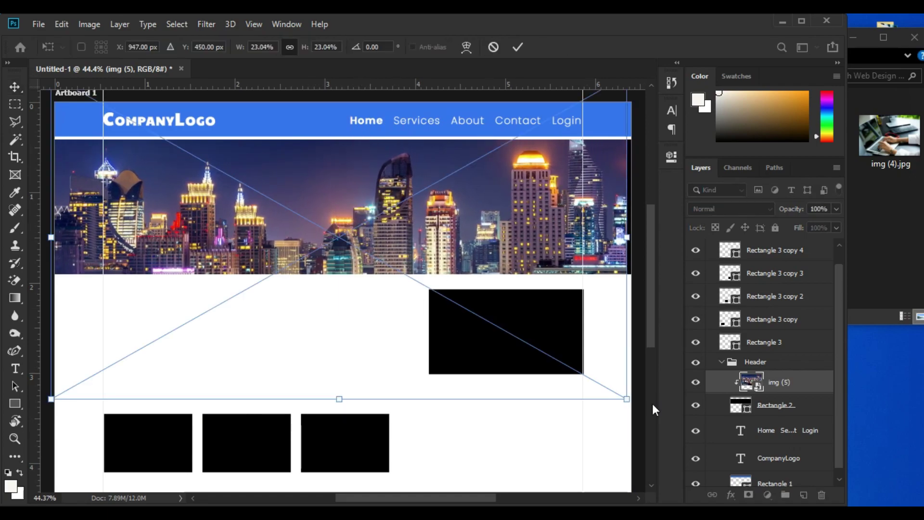
left_click_drag(637, 404, 629, 410)
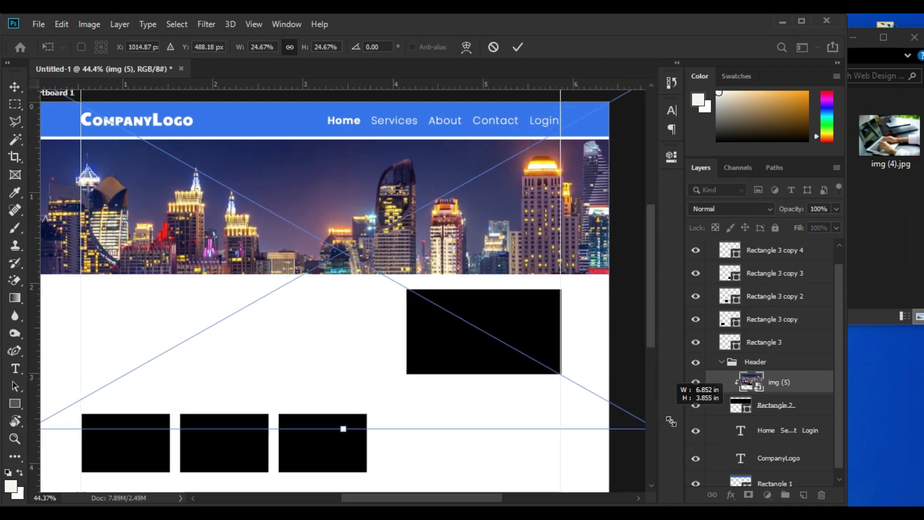
key("Return")
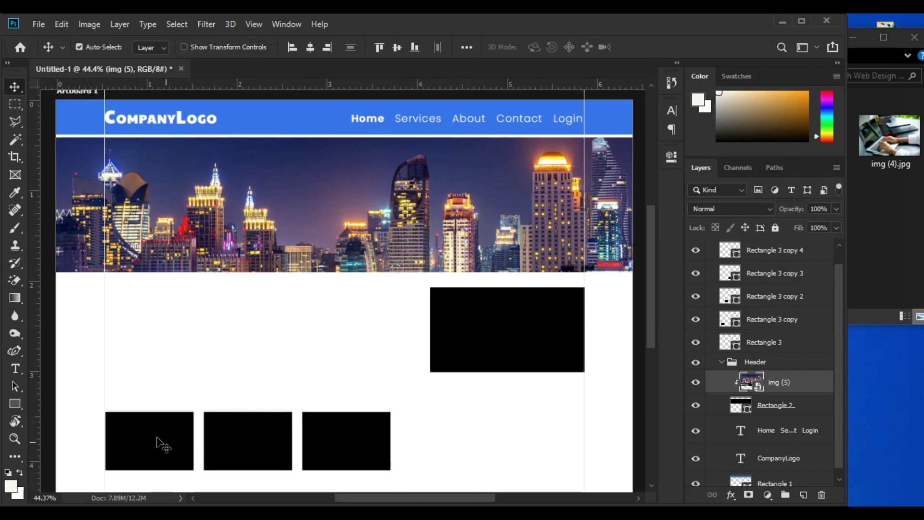
left_click(503, 337)
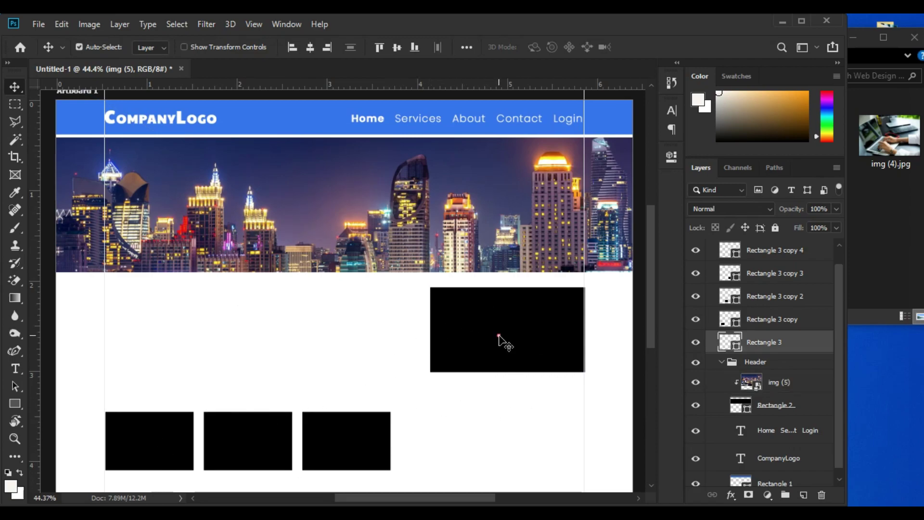
left_click(738, 132)
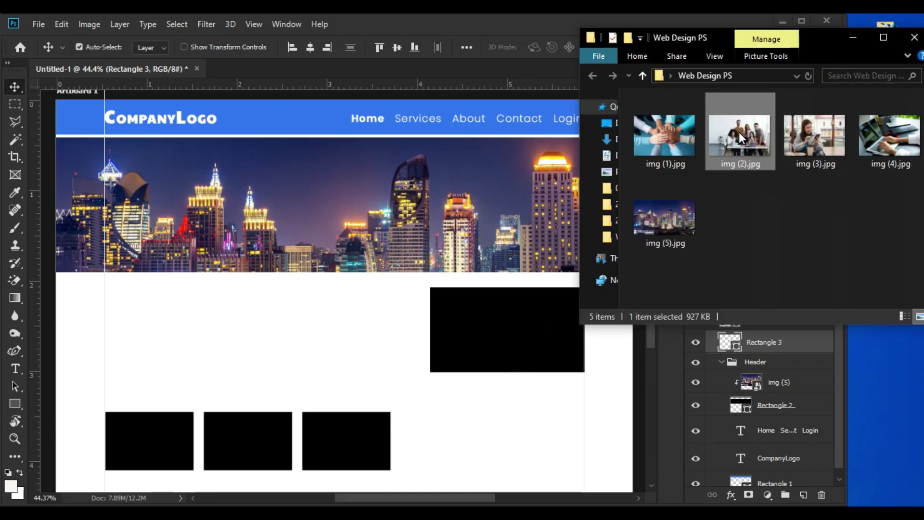
Place img (2).jpg over the large right box, scale it and clip it to the box.
mouse_move(741, 134)
left_mouse_down()
mouse_move(484, 351)
mouse_move(489, 328)
left_mouse_up()
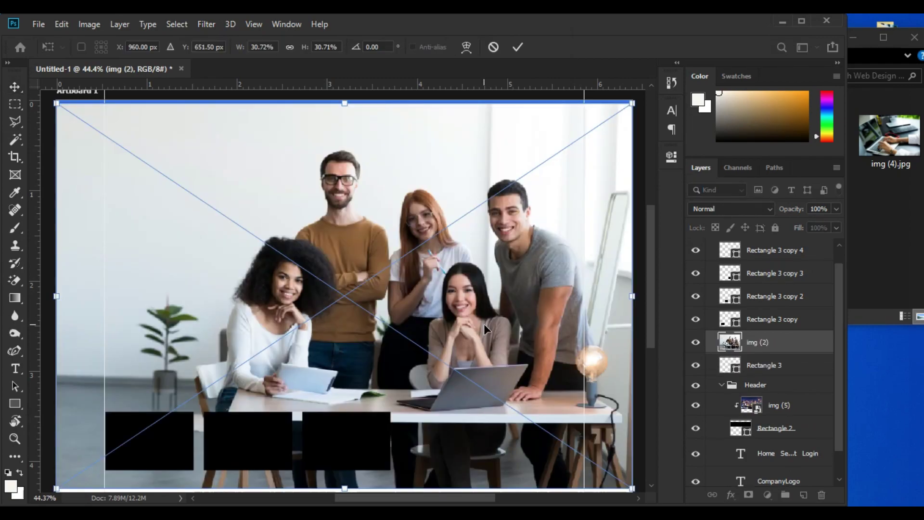
left_click_drag(632, 488, 229, 219)
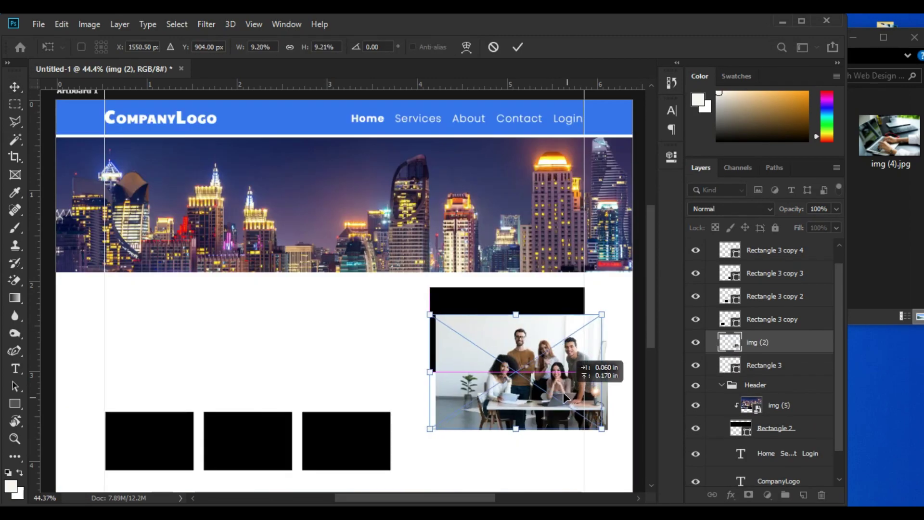
left_click_drag(194, 120, 567, 330)
key("Return")
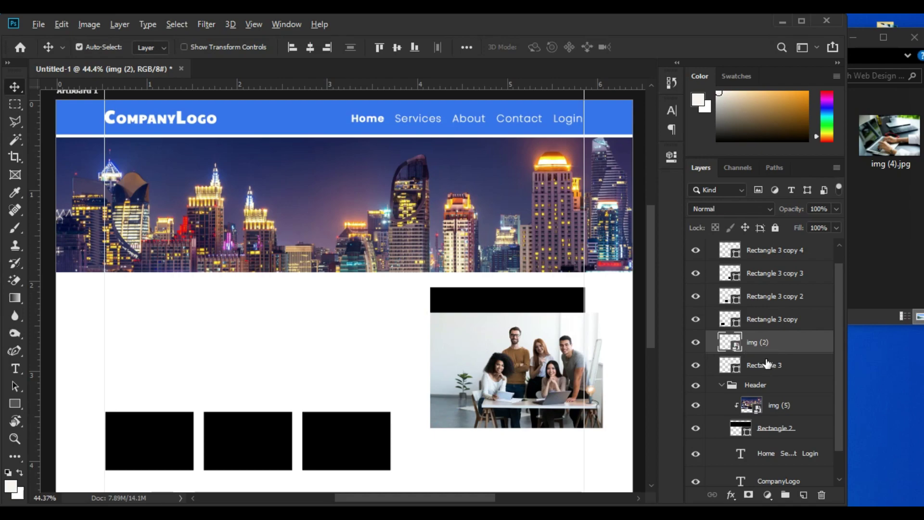
left_click(764, 358, "alt")
left_click_drag(538, 345, 535, 313)
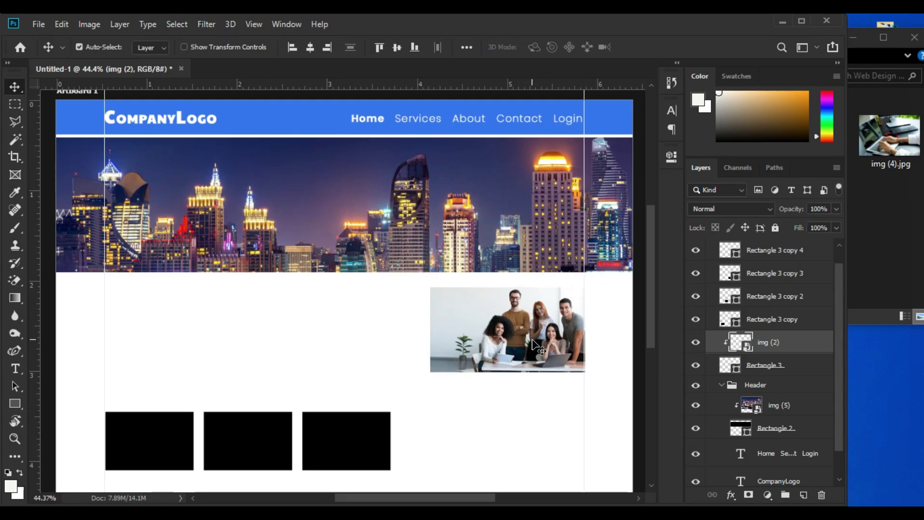
Select the small placeholder boxes in the row below the team photo.
left_click(207, 443)
left_click(248, 441)
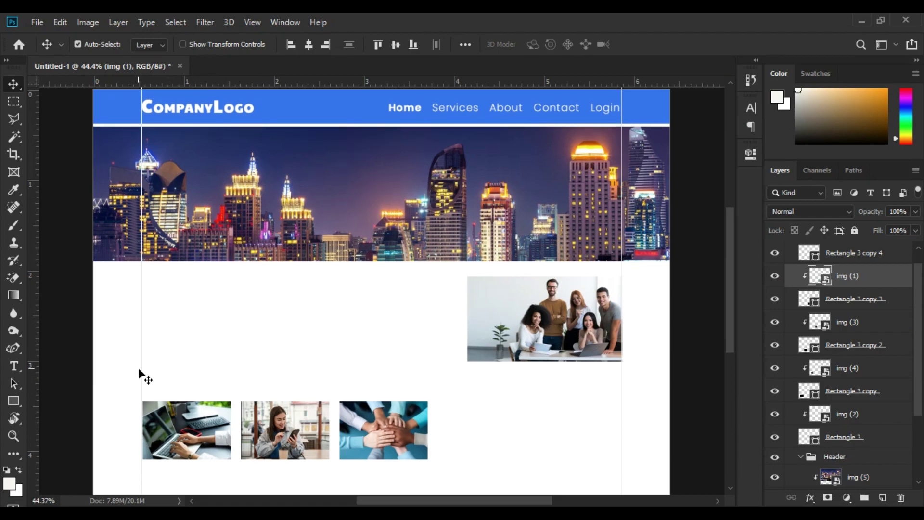
key("t")
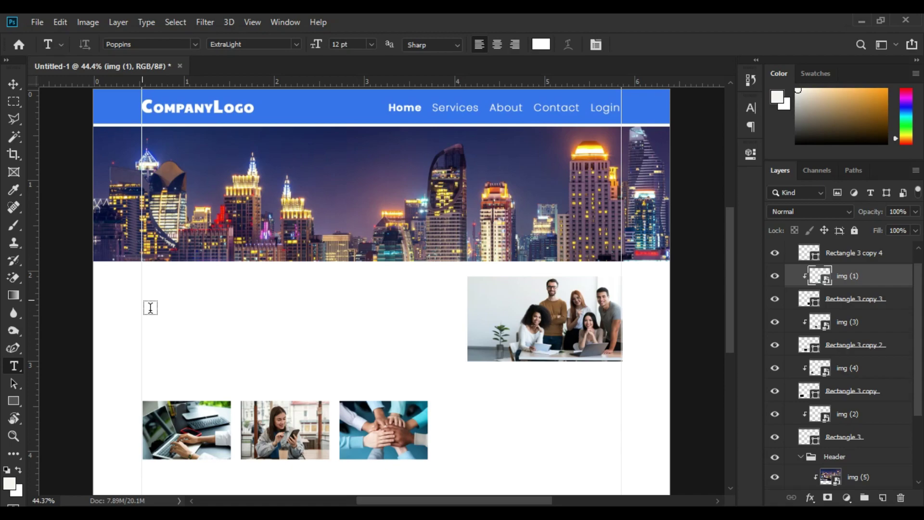
Draw a paragraph text box about 3.1 by 1 inch left of the team photo.
left_click_drag(150, 308, 279, 361)
left_click_drag(339, 380, 428, 398)
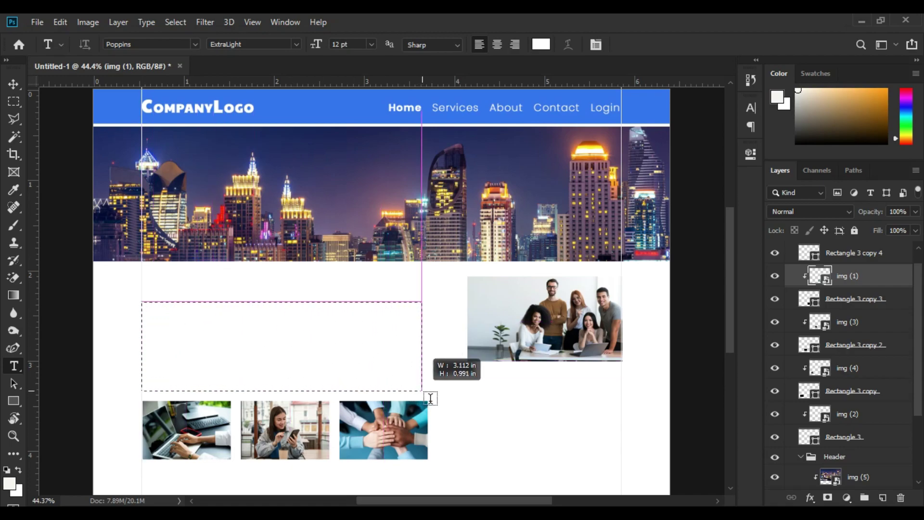
left_click_drag(429, 399, 159, 318)
key("BackSpace")
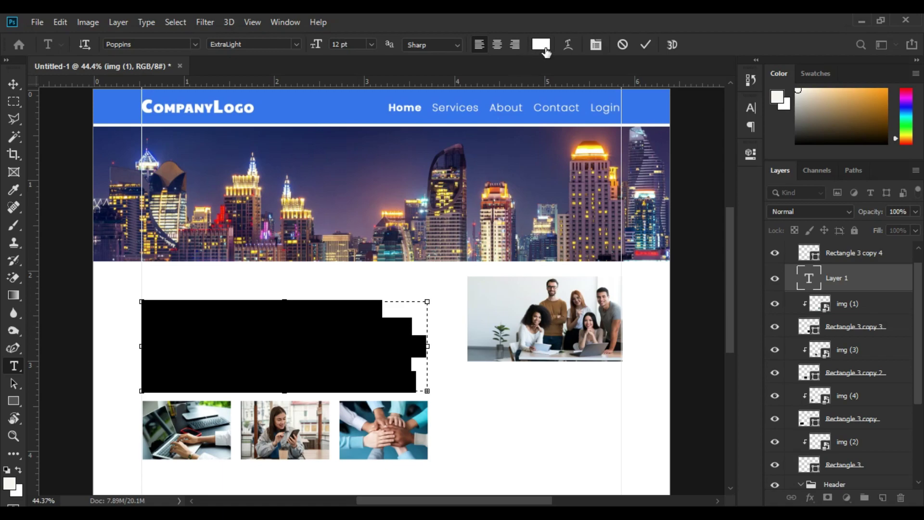
Keep the paragraph dark, size it 8 pt, and break the line after 'Quis ipsum'.
left_click(540, 44)
left_click(724, 304)
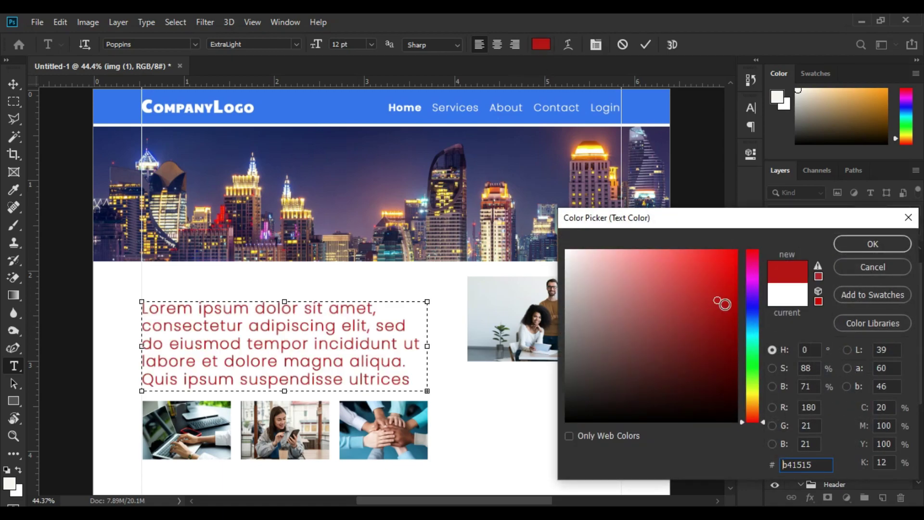
key("Escape")
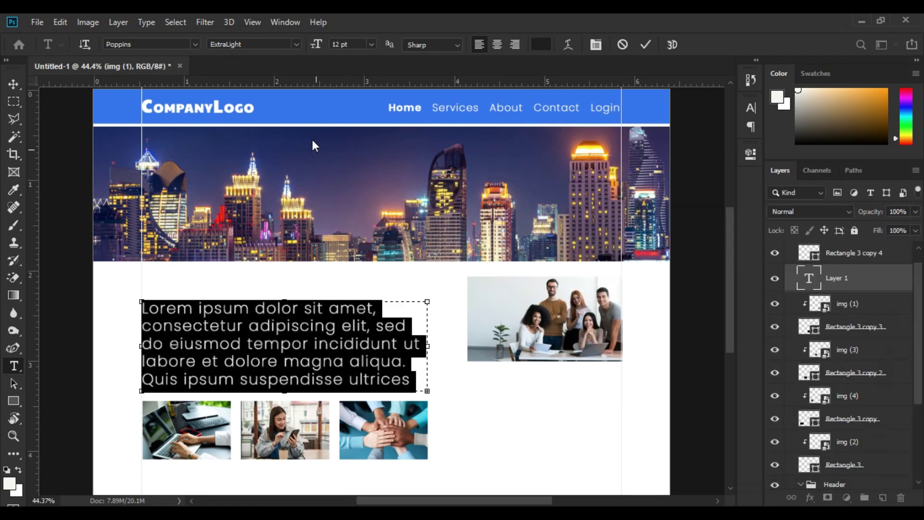
left_click(371, 44)
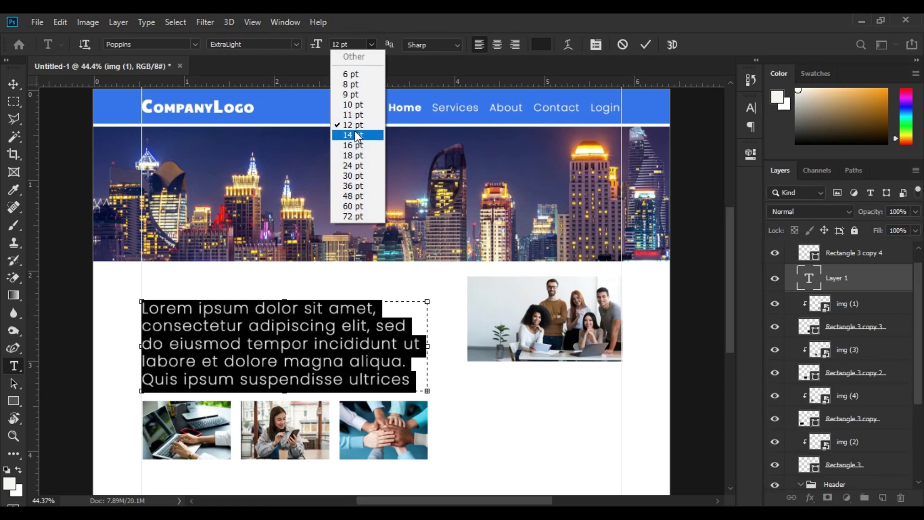
left_click(356, 105)
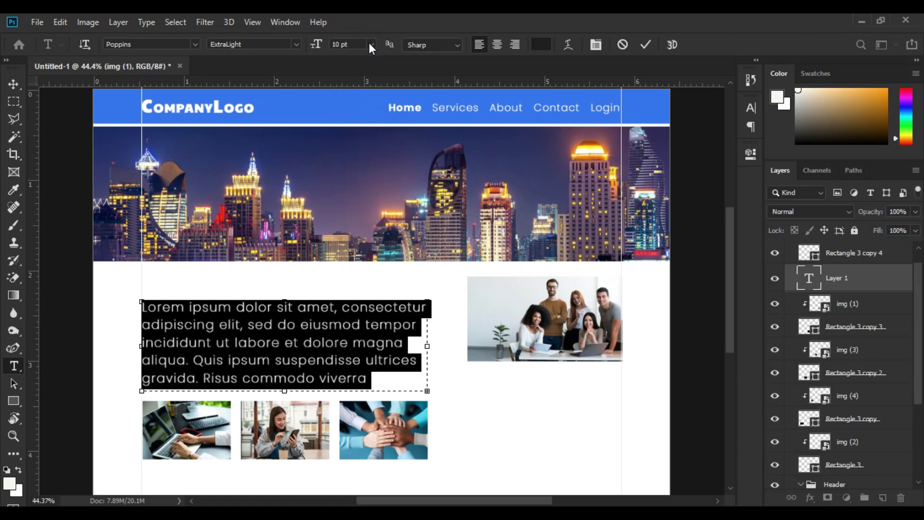
left_click(371, 44)
left_click(358, 85)
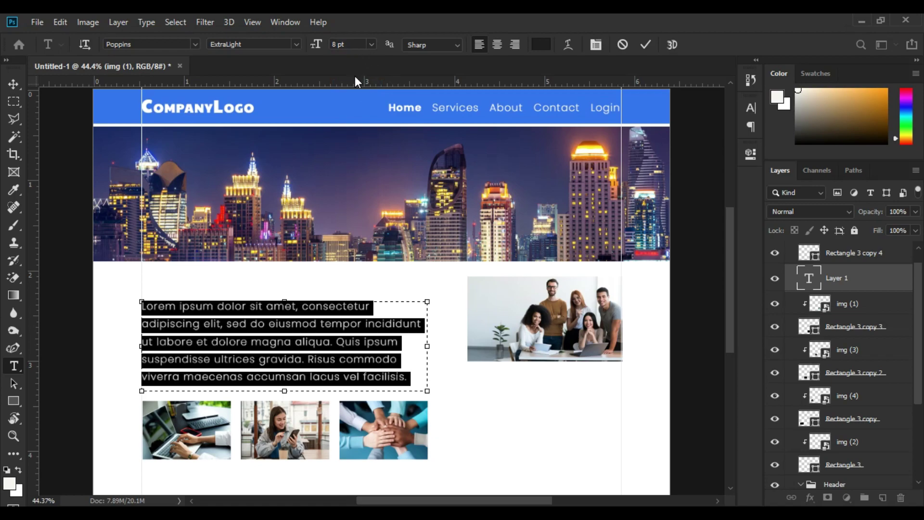
left_click(401, 350)
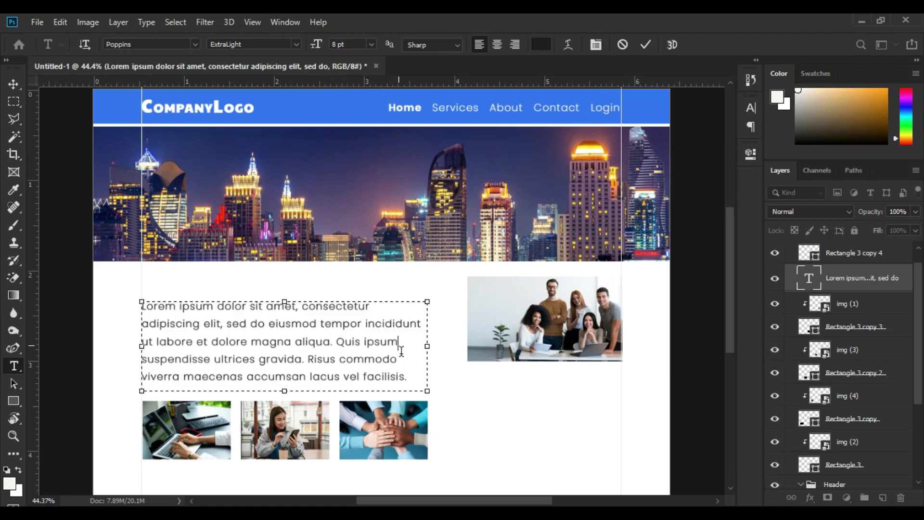
key("Return")
key("Return")
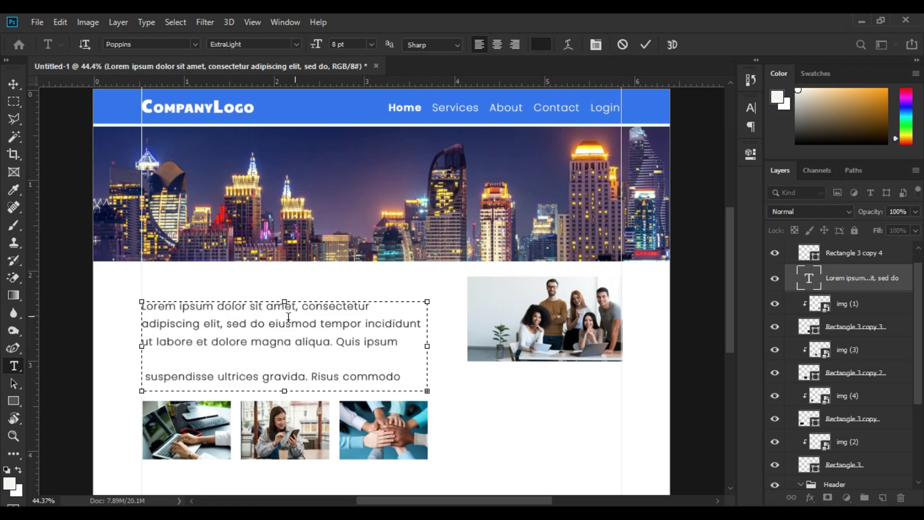
Drag the Lorem ipsum box's top edge up until the 'viverra' line shows, then select all its text.
left_click_drag(290, 307, 288, 284)
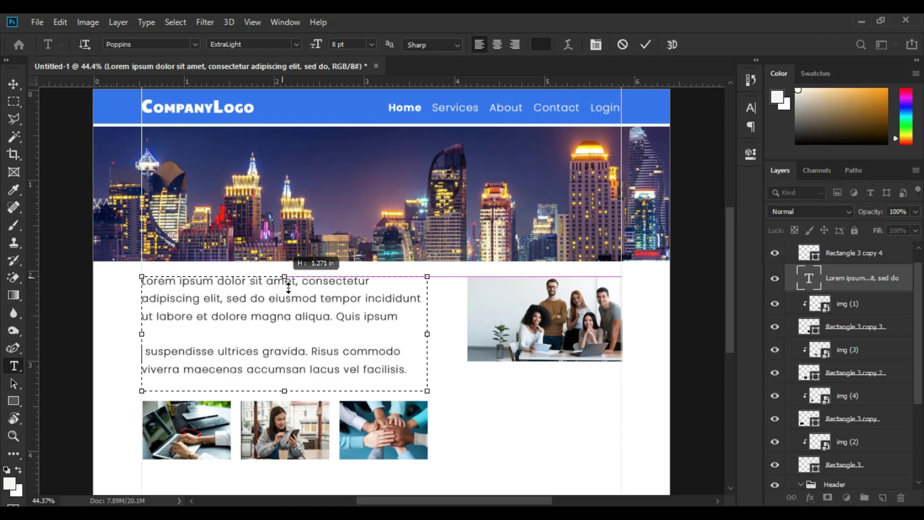
left_click_drag(288, 288, 288, 302)
left_click_drag(409, 383, 212, 329)
left_click(212, 329)
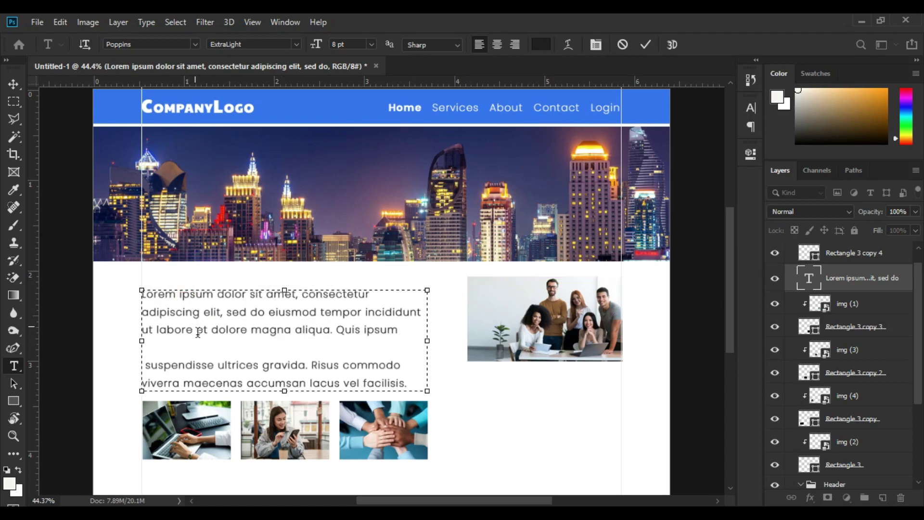
mouse_move(410, 384)
left_mouse_down()
mouse_move(168, 294)
mouse_move(135, 294)
left_mouse_up()
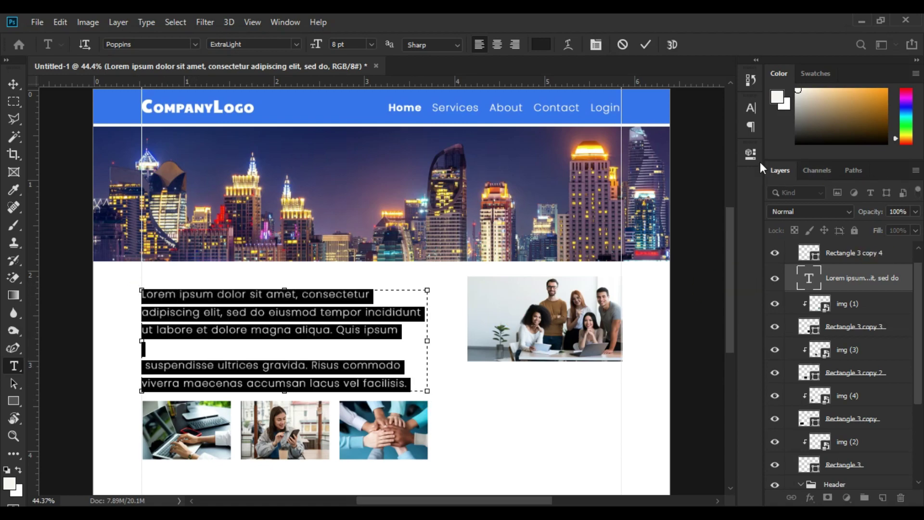
Set the paragraph's leading to 11 pt and commit the edit.
left_click(750, 108)
left_click(727, 143)
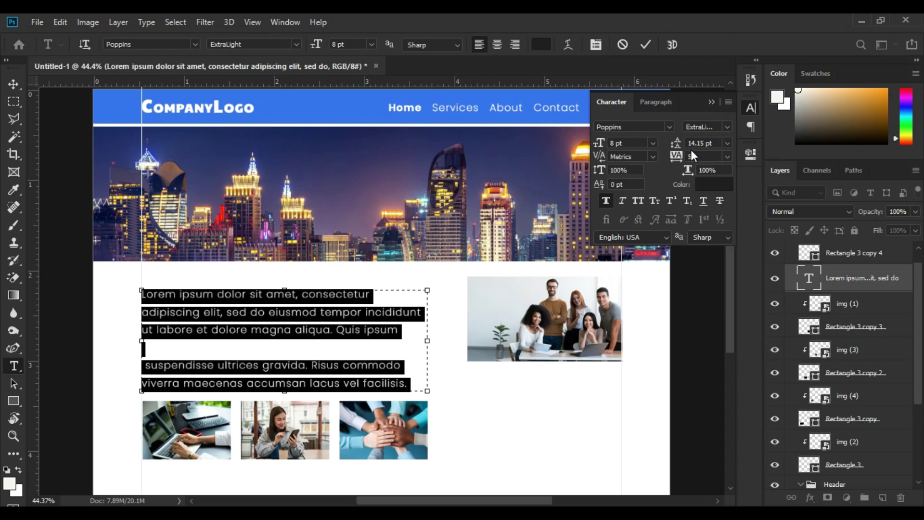
left_click(727, 143)
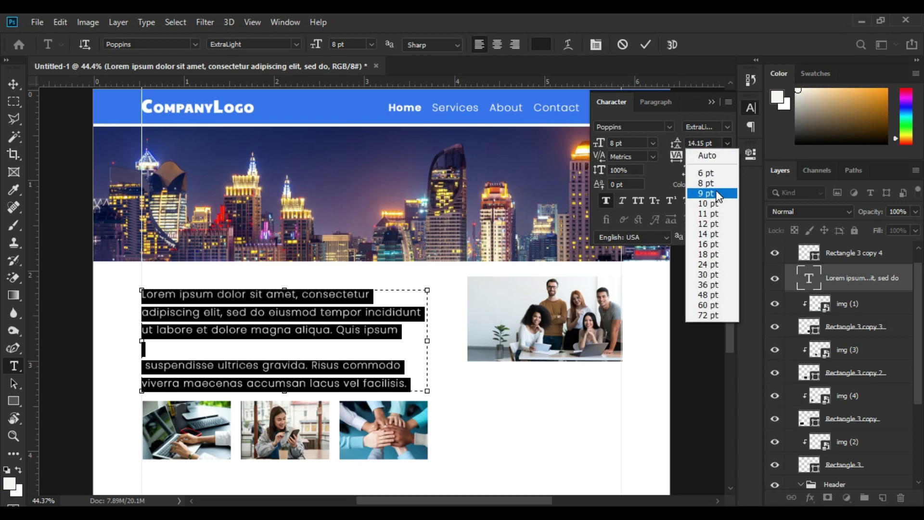
left_click(715, 202)
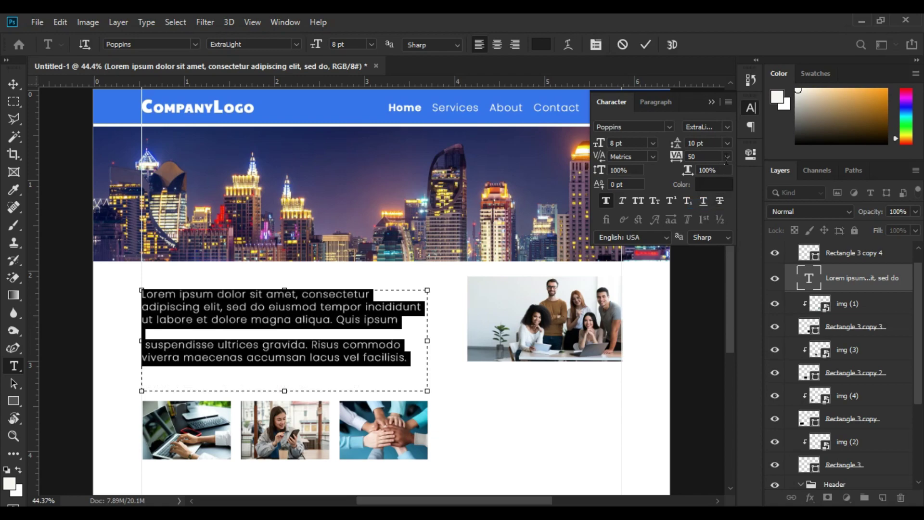
left_click(727, 143)
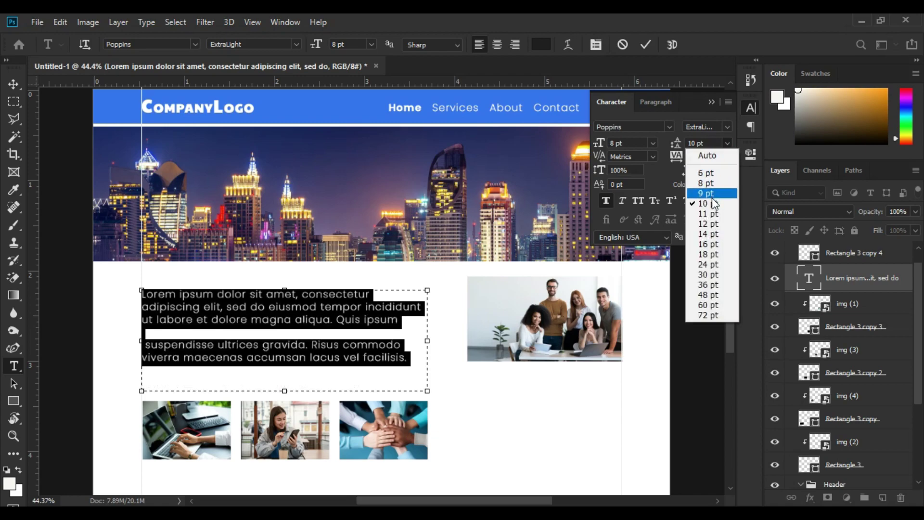
left_click(712, 215)
key("ctrl+Return")
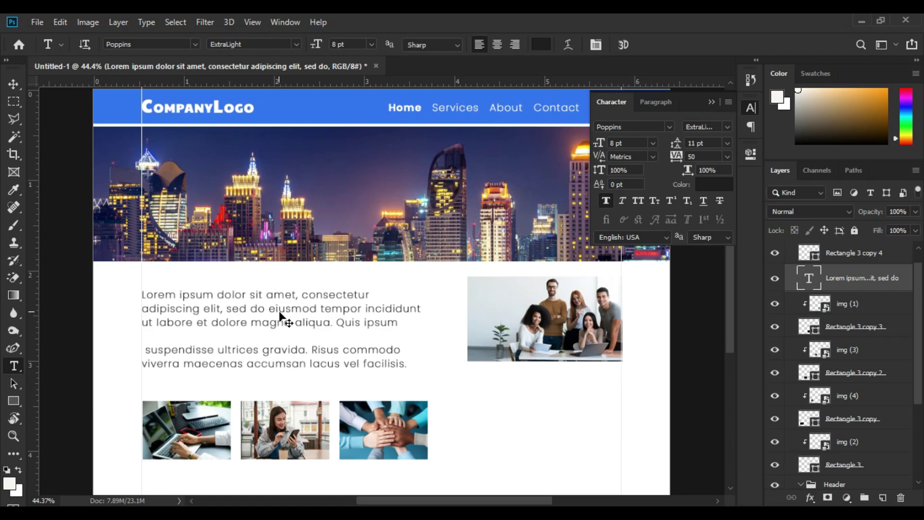
Move the paragraph slightly lower beside the team photo.
left_click_drag(280, 313, 270, 322)
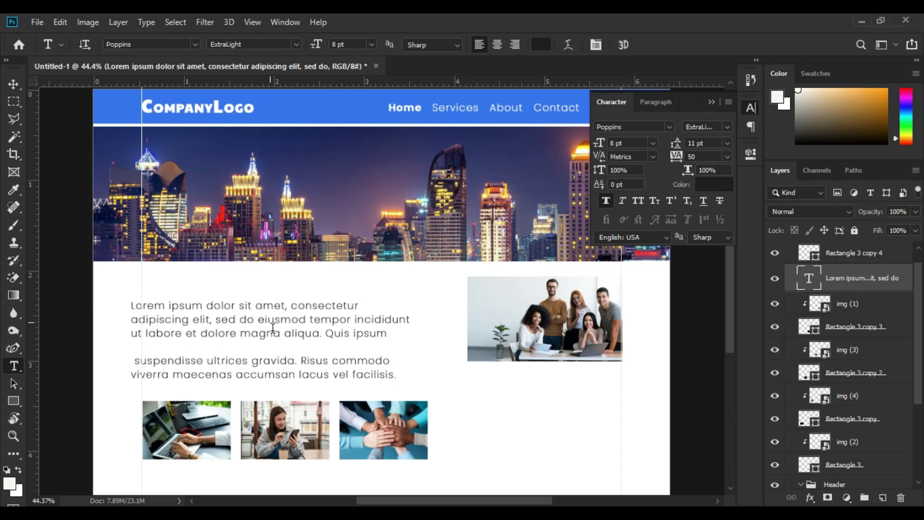
key("ctrl+z")
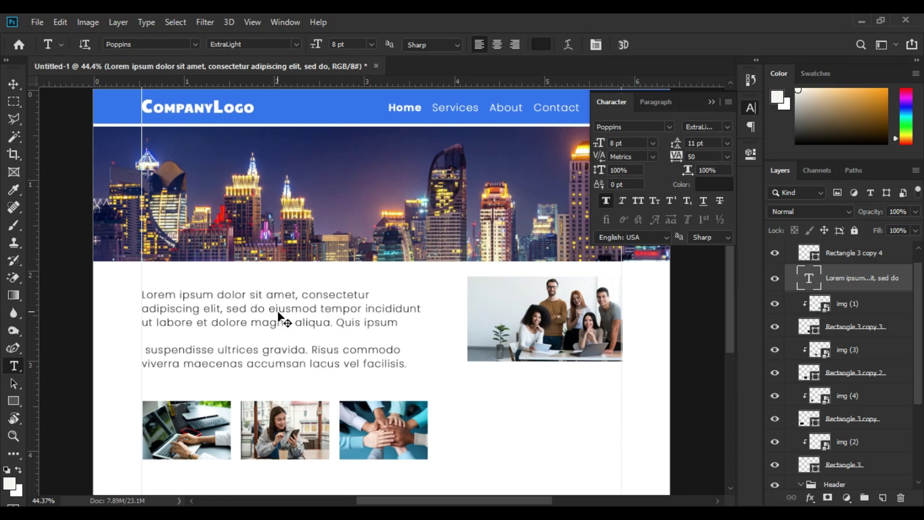
left_click_drag(278, 313, 278, 330)
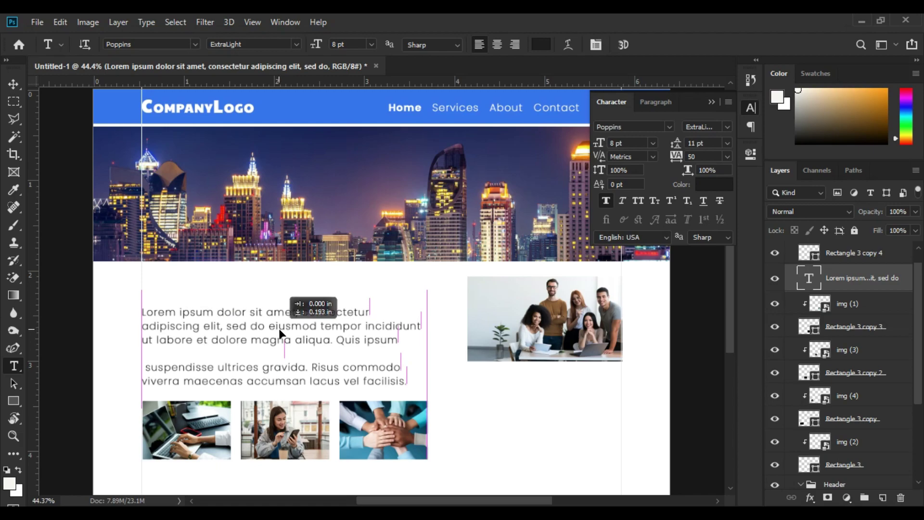
left_click_drag(277, 329, 278, 319)
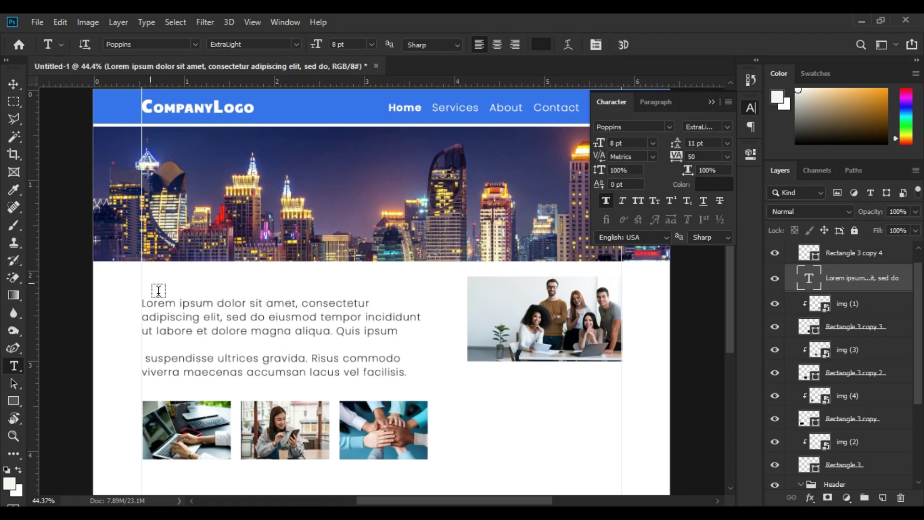
Duplicate the CompanyLogo text to just above the Lorem ipsum paragraph.
left_click(203, 114)
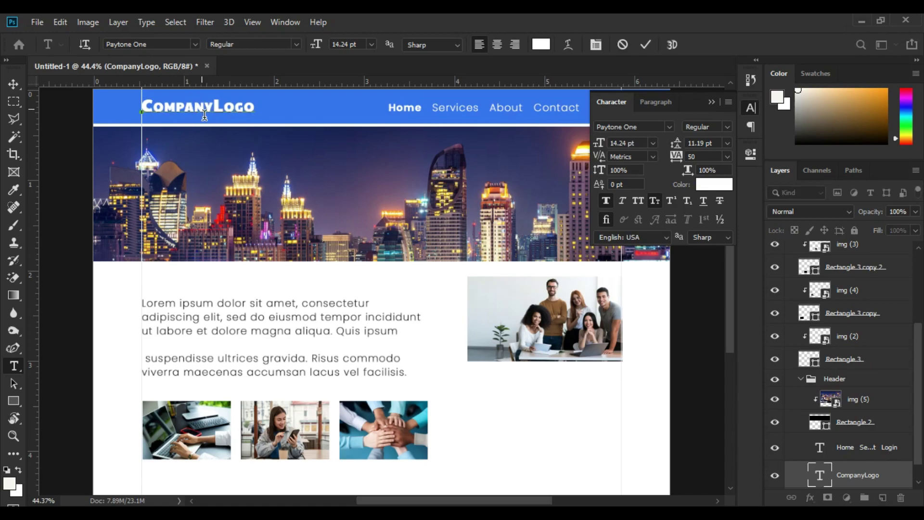
key("ctrl+Return")
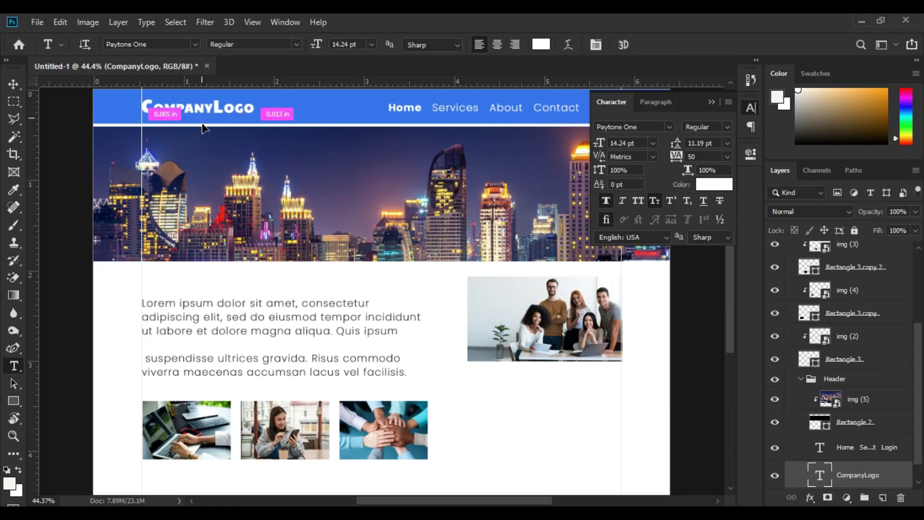
left_click_drag(204, 115, 204, 285)
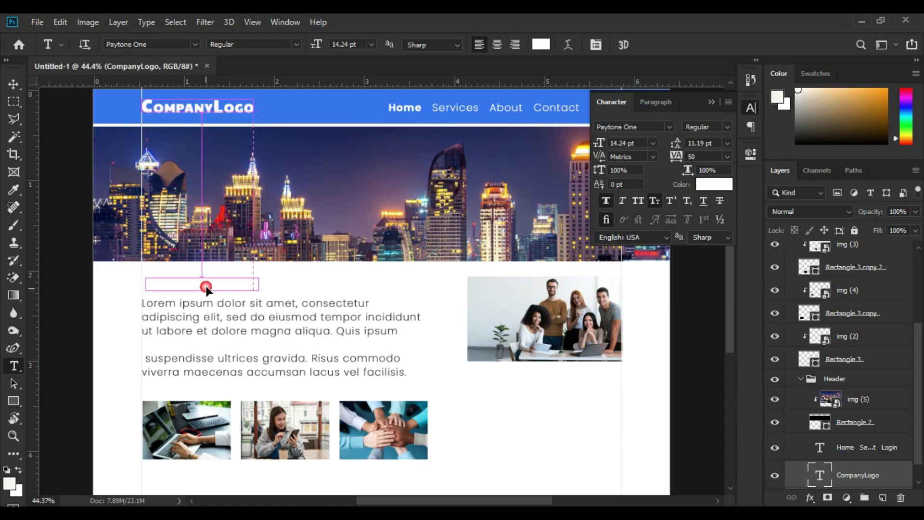
double_click(202, 288)
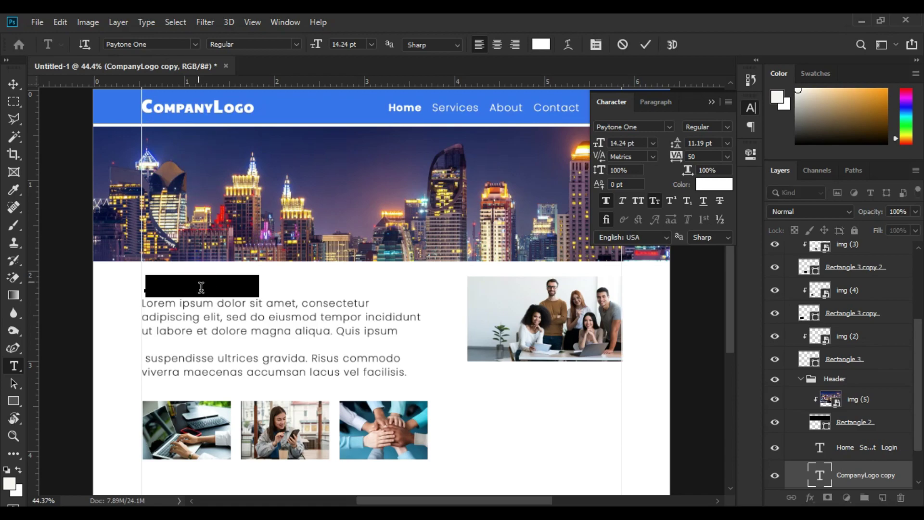
Color the copied text with the header blue, set it to Poppins and type 'What We Are'.
left_click(540, 44)
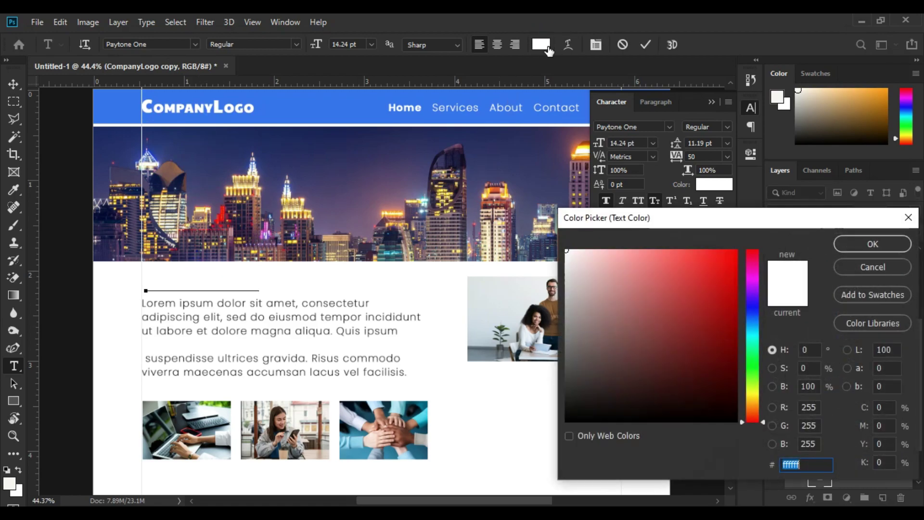
left_click(327, 115)
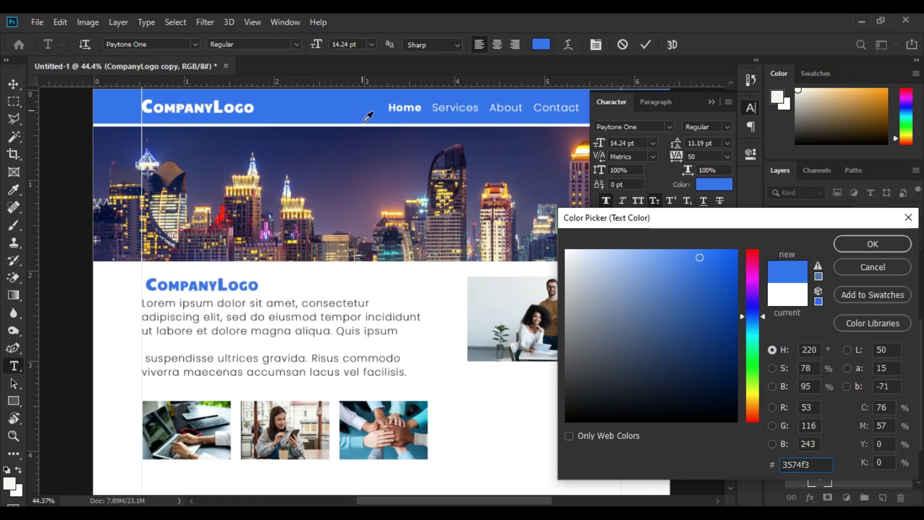
key("Return")
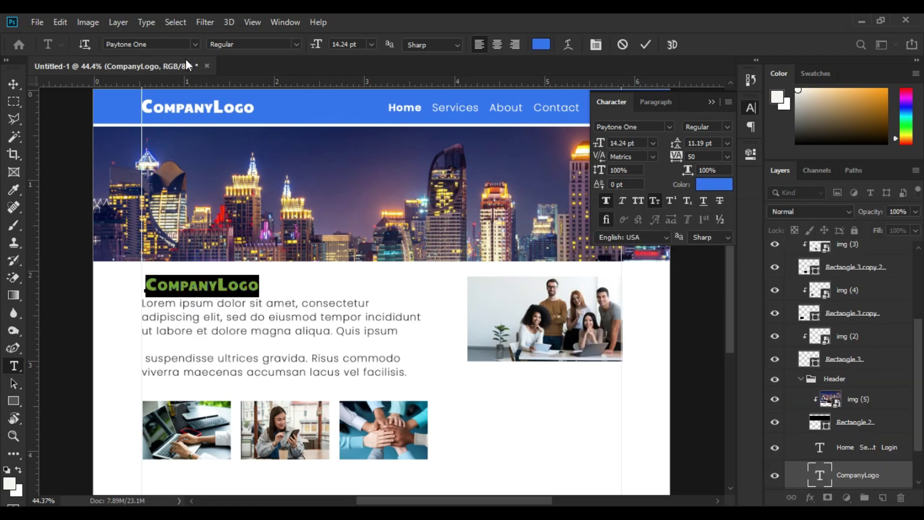
left_click(195, 44)
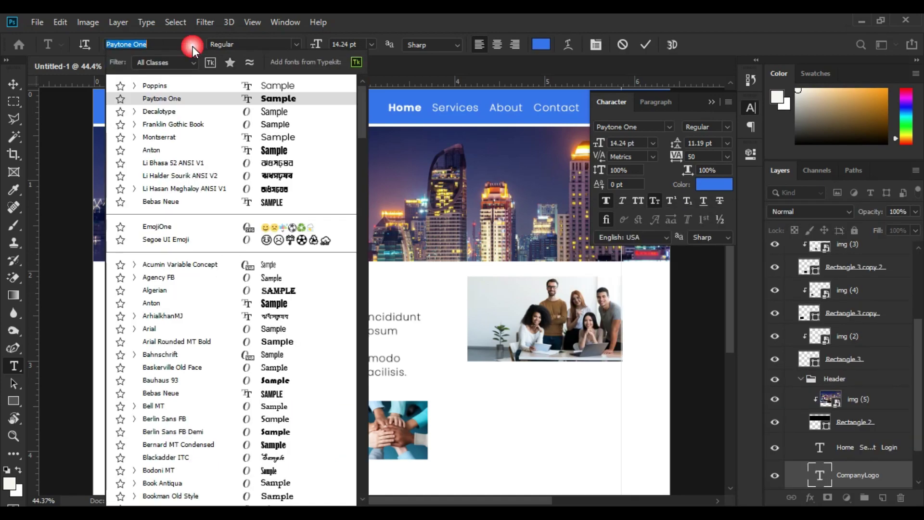
left_click(178, 86)
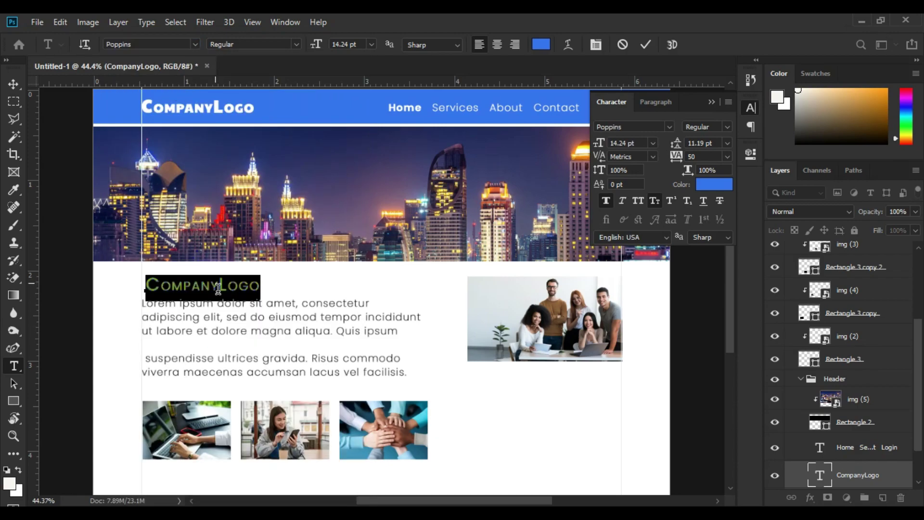
type("What We")
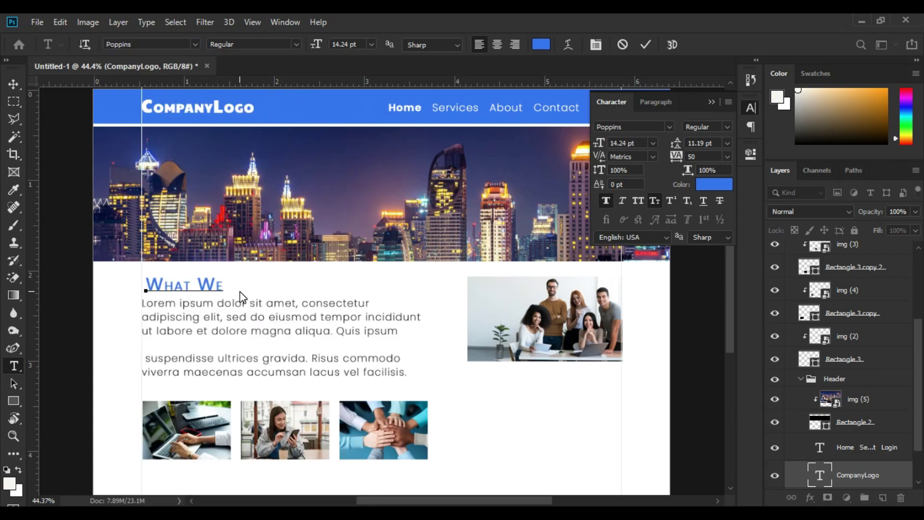
type(" Are")
Turn off Small Caps on the heading and align it with the left guide.
left_click_drag(262, 291, 145, 292)
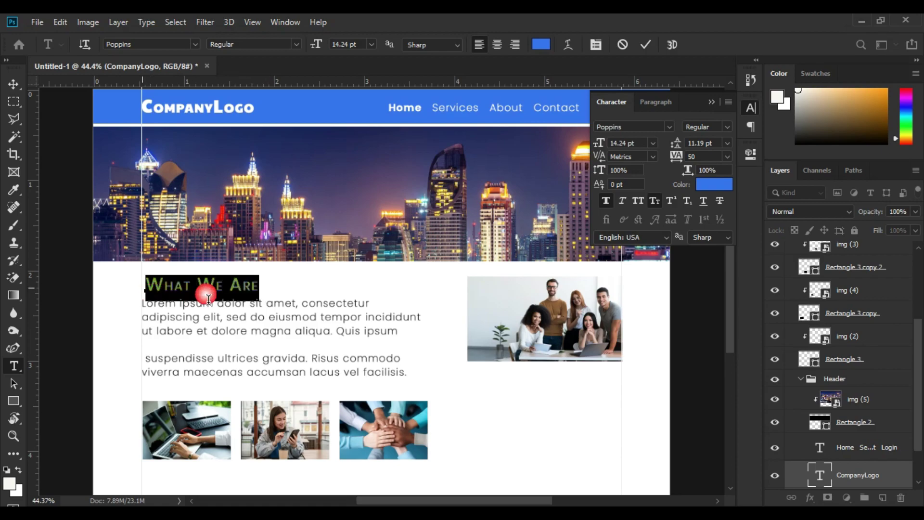
left_click(654, 200)
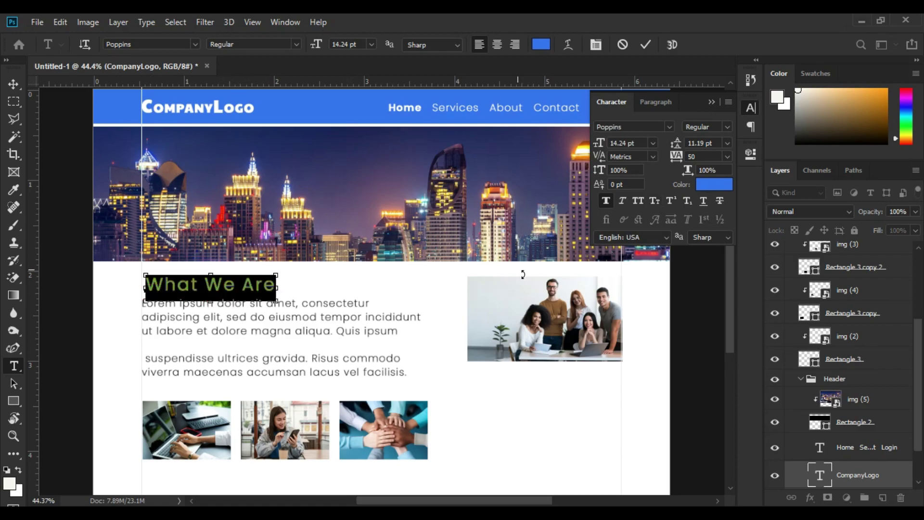
left_click(654, 202)
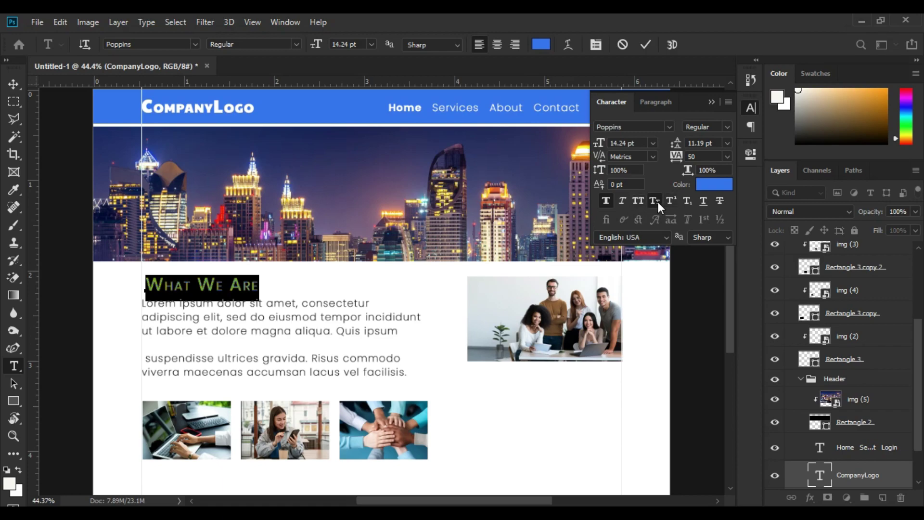
left_click(656, 201)
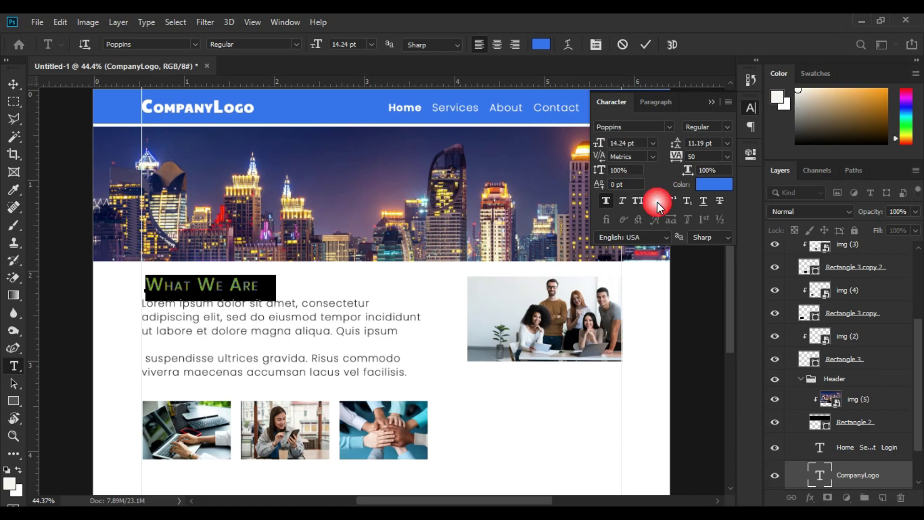
left_click(237, 291)
key("ctrl+Return")
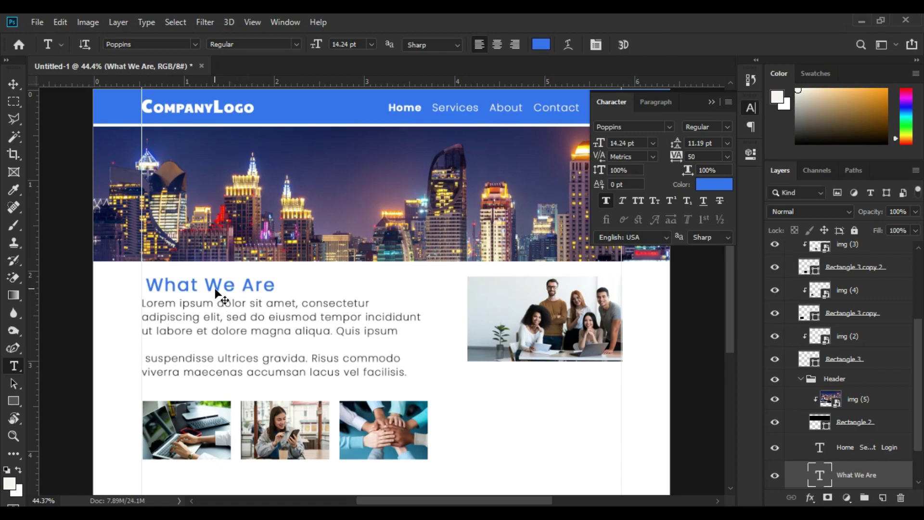
left_click_drag(215, 290, 211, 283)
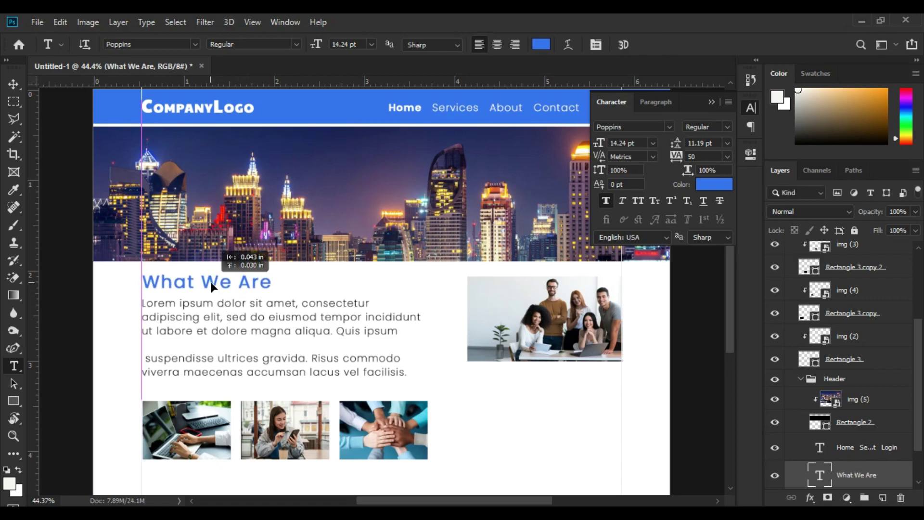
Scale the What We Are heading to about 10 pt and make it Poppins Bold.
key("ctrl+plus")
left_click(300, 287)
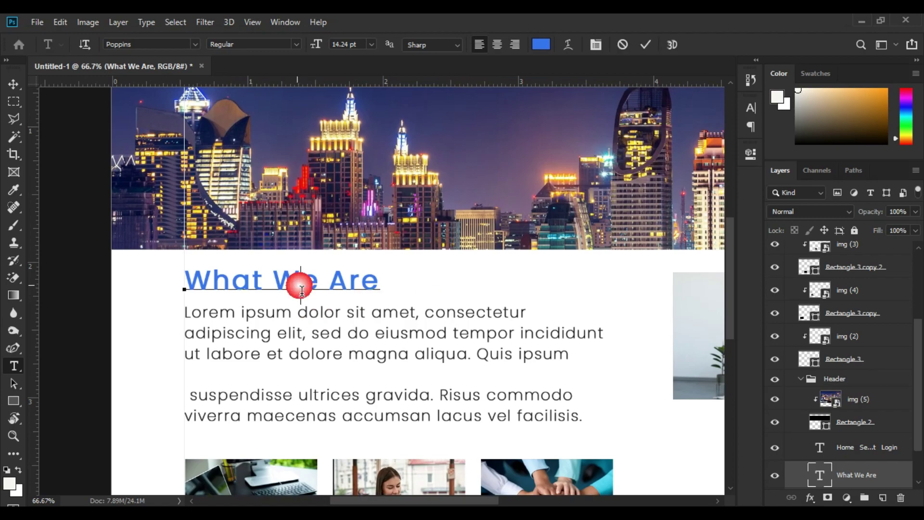
key("ctrl+a")
mouse_move(380, 290)
left_mouse_down()
mouse_move(322, 296)
mouse_move(329, 300)
left_mouse_up()
double_click(267, 288)
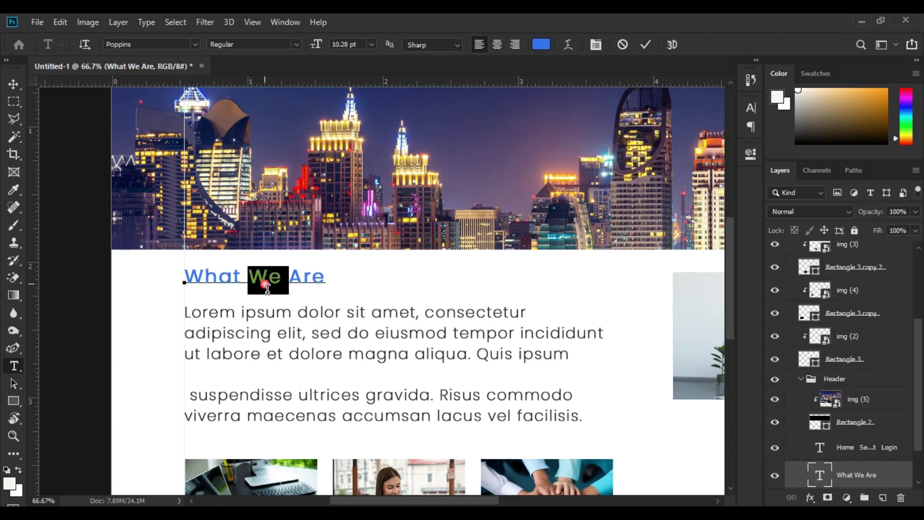
left_click(267, 289)
left_click(253, 45)
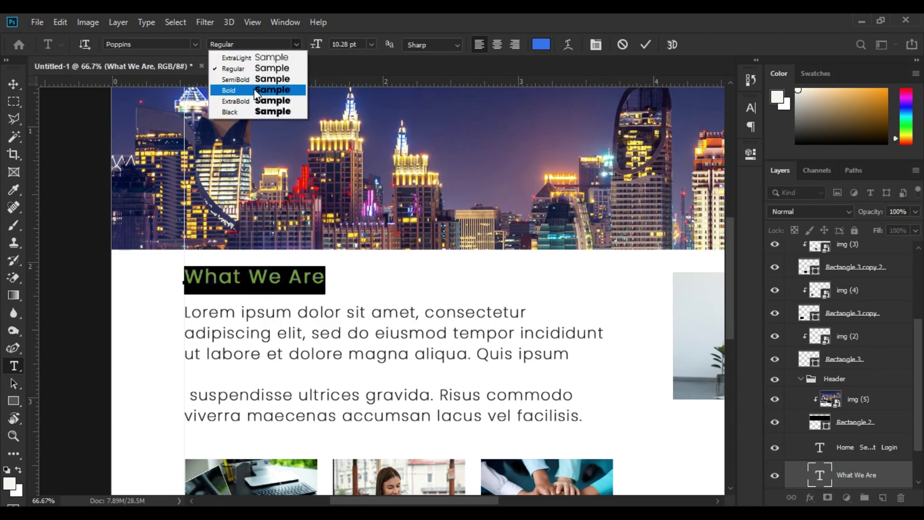
left_click(253, 90)
left_click(273, 278)
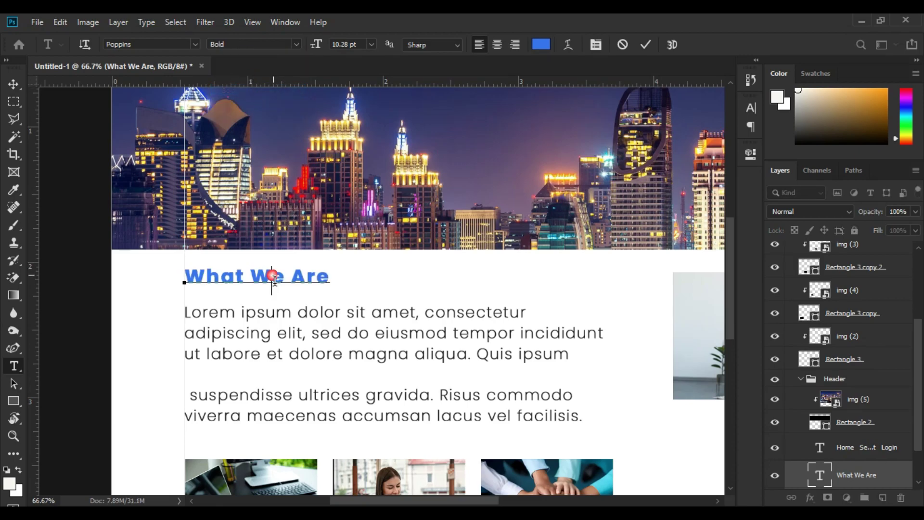
key("ctrl+Return")
key("ctrl+t")
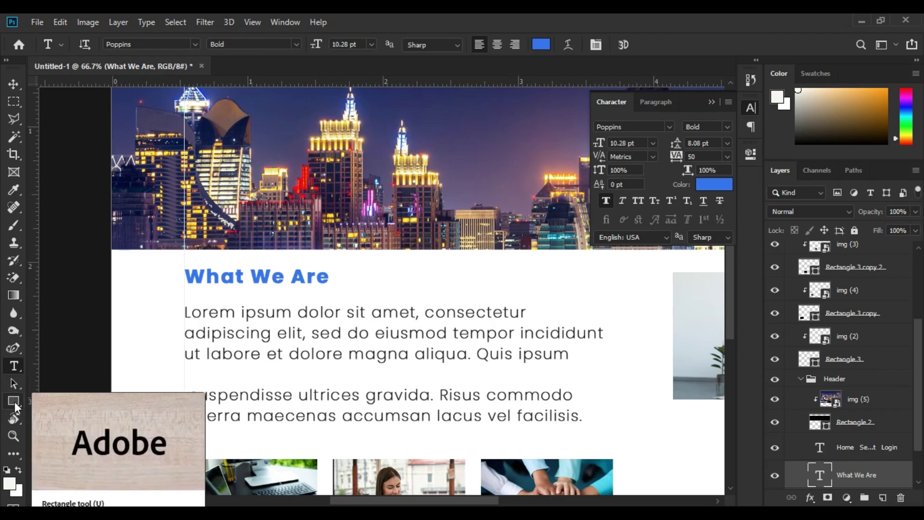
Draw a short horizontal line beneath the What We Are heading with the Line Tool.
left_click(14, 401)
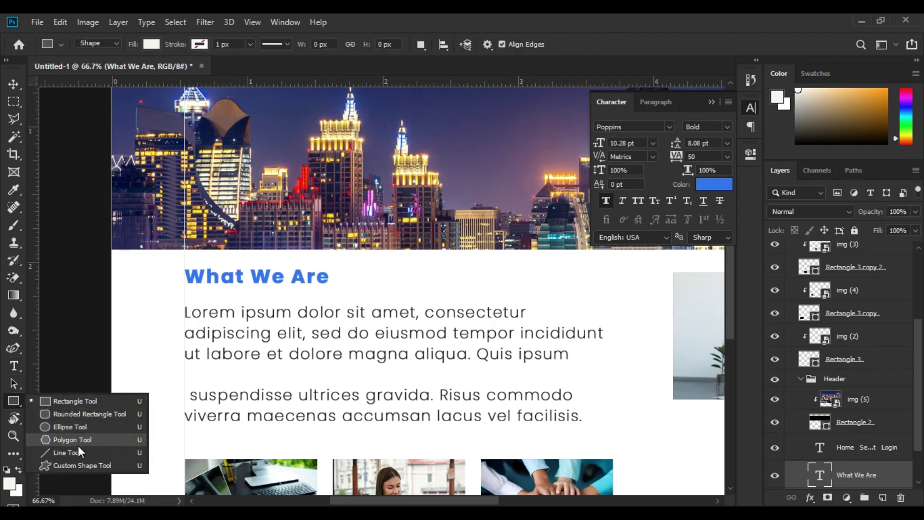
left_click(76, 452)
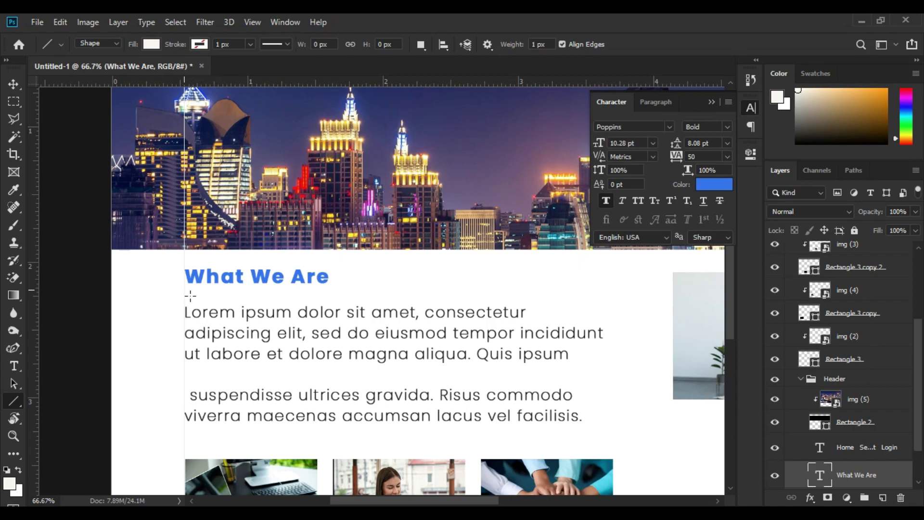
left_click_drag(184, 289, 255, 295)
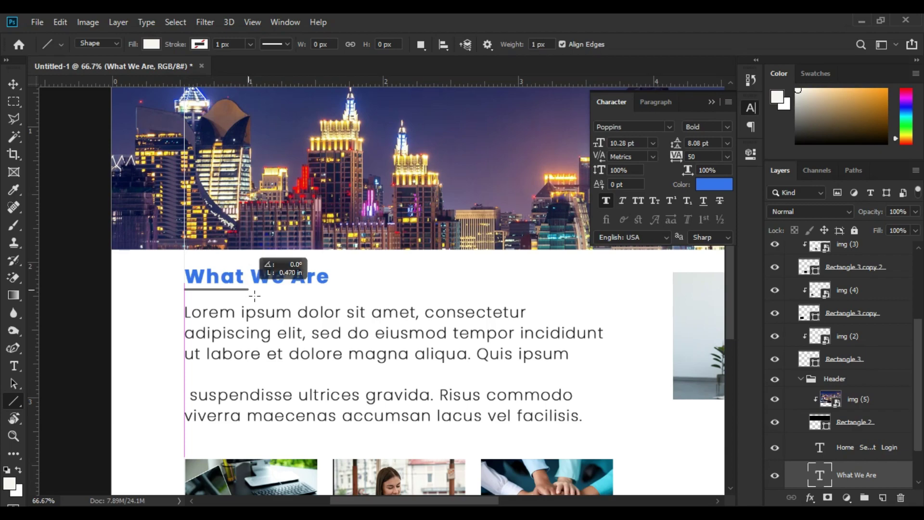
left_click_drag(255, 296, 245, 295)
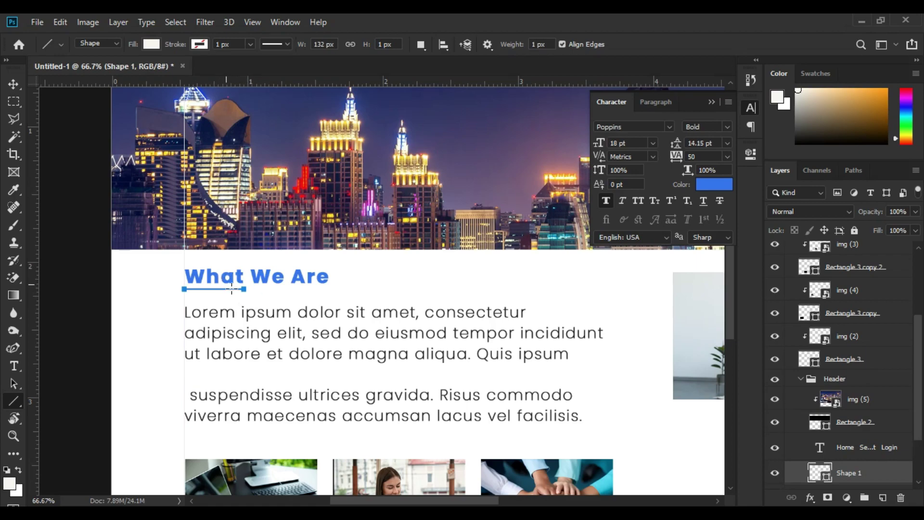
Set the line's height to 3 px.
double_click(384, 45)
type("3")
key("Return")
key("Escape")
scroll(236, 282, "up", 1)
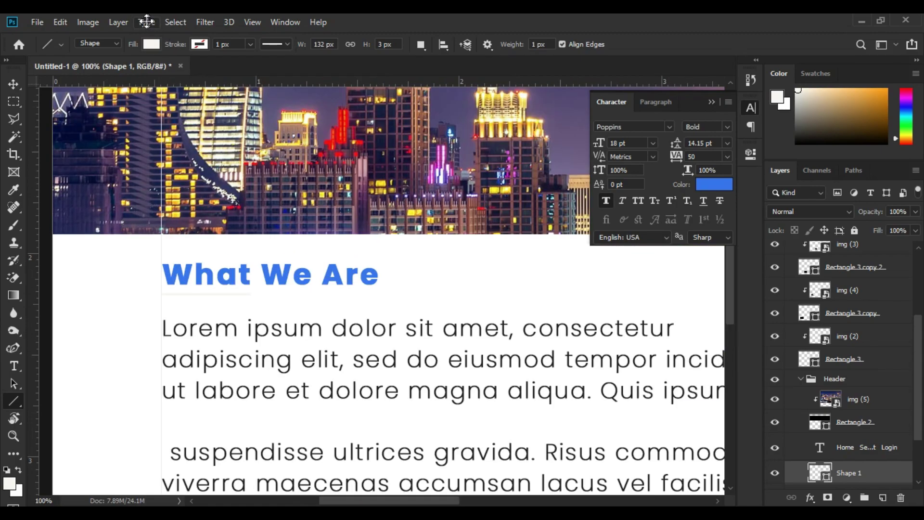
Fill the line with the heading blue sampled in the Color Picker.
left_click(152, 45)
left_click(216, 71)
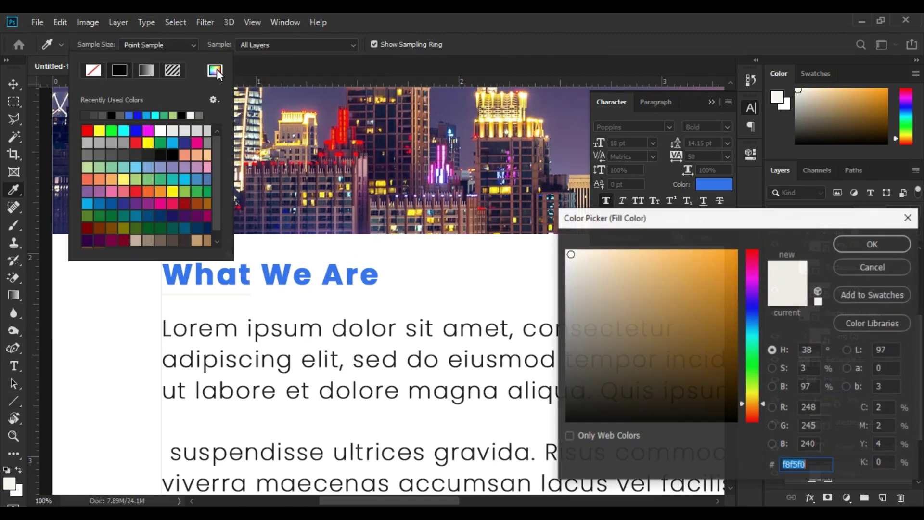
left_click(278, 278)
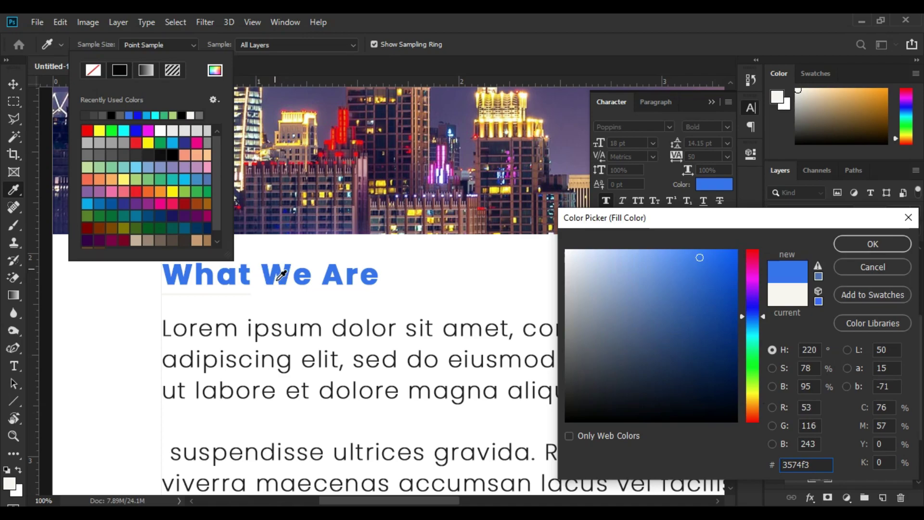
left_click(854, 246)
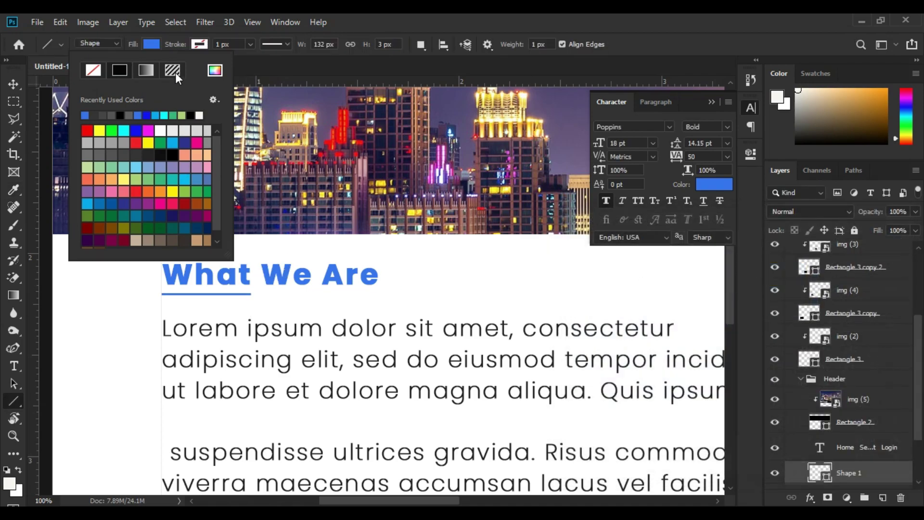
left_click(155, 45)
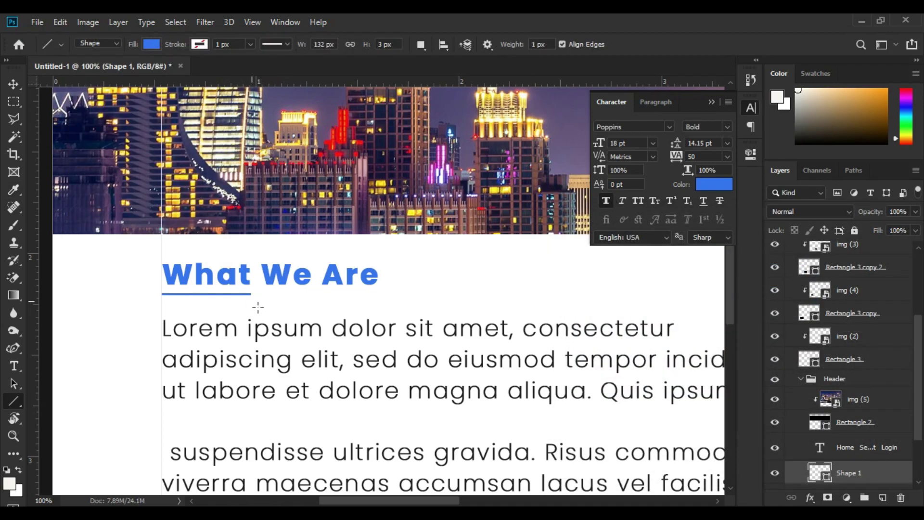
key("ctrl+minus")
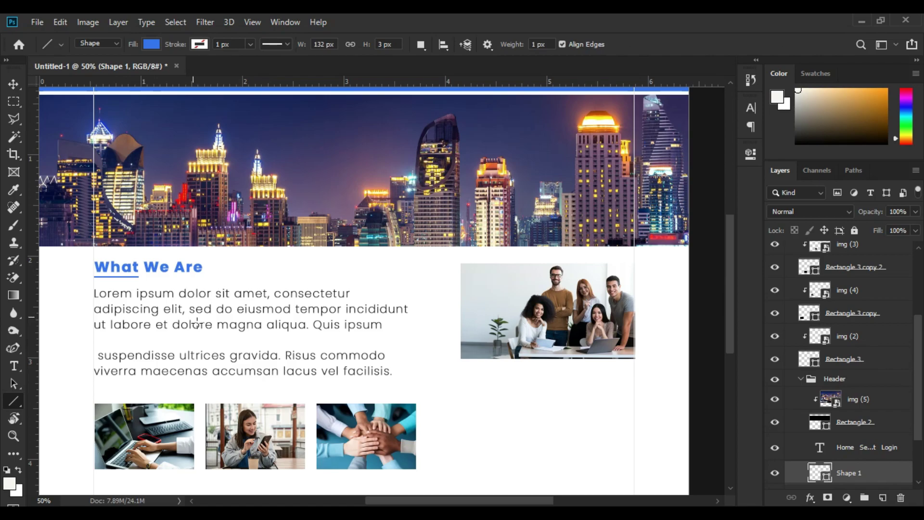
Select the What We Are heading, its underline and the Lorem paragraph together.
key("v")
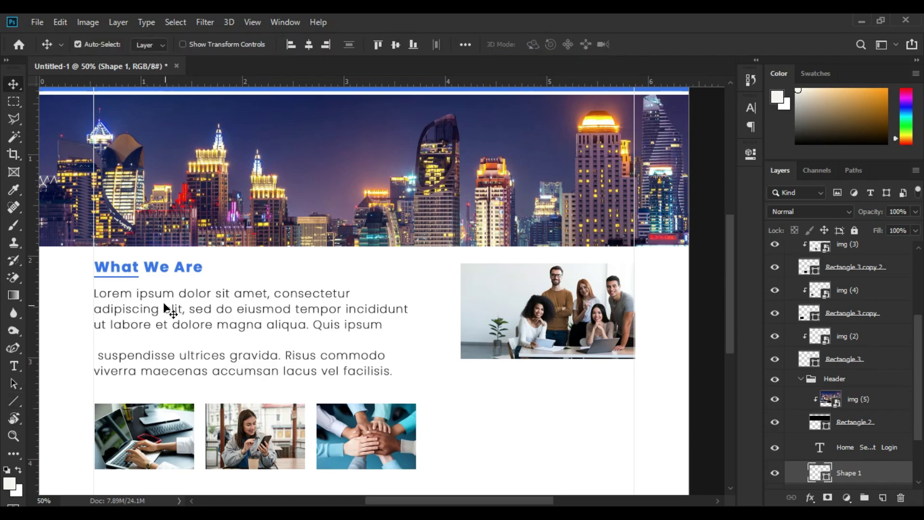
left_click(119, 271)
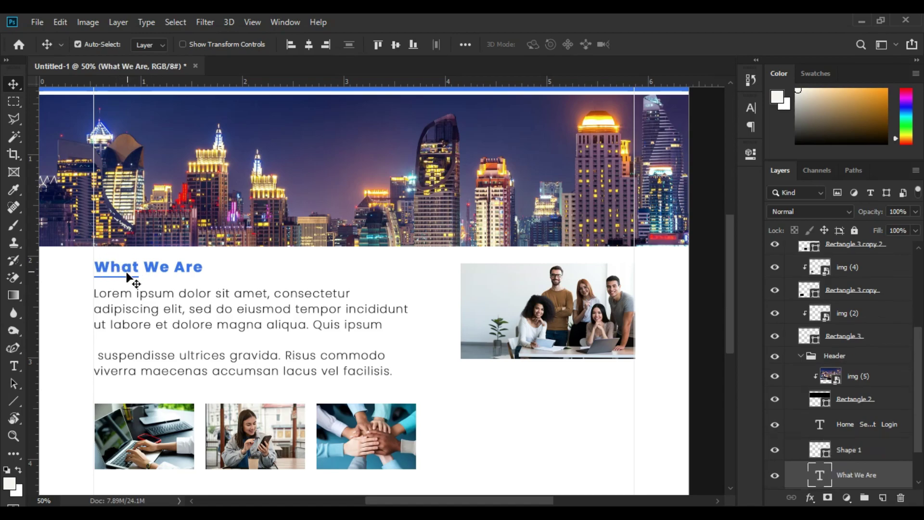
left_click(118, 278, "shift")
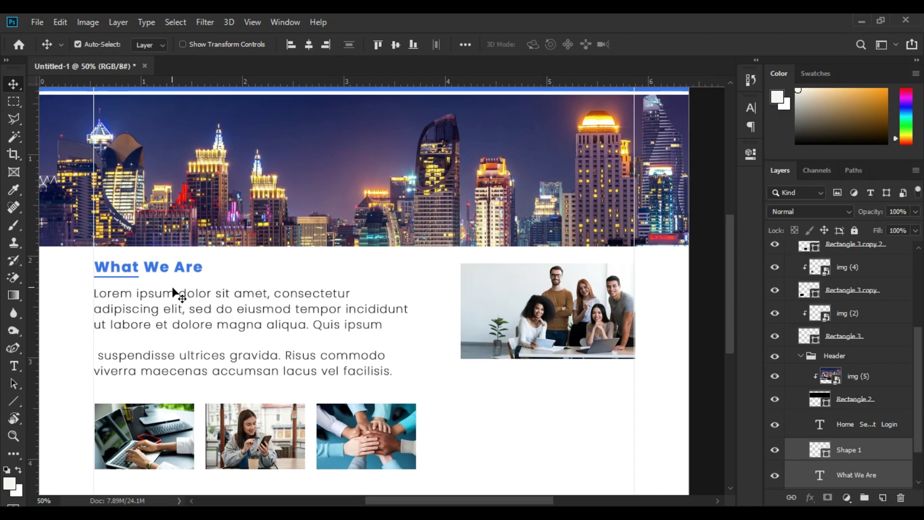
left_click(180, 312, "shift")
scroll(869, 428, "down", 2)
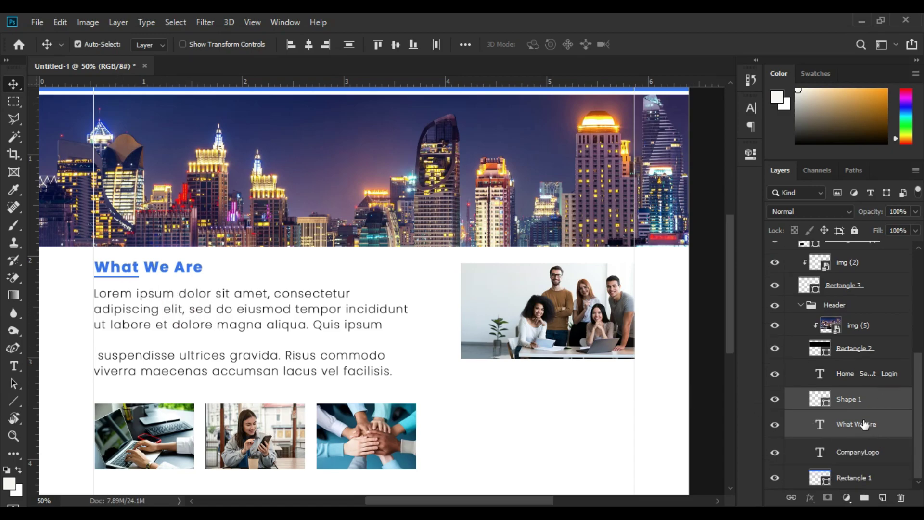
scroll(865, 425, "up", 4)
scroll(863, 399, "up", 4)
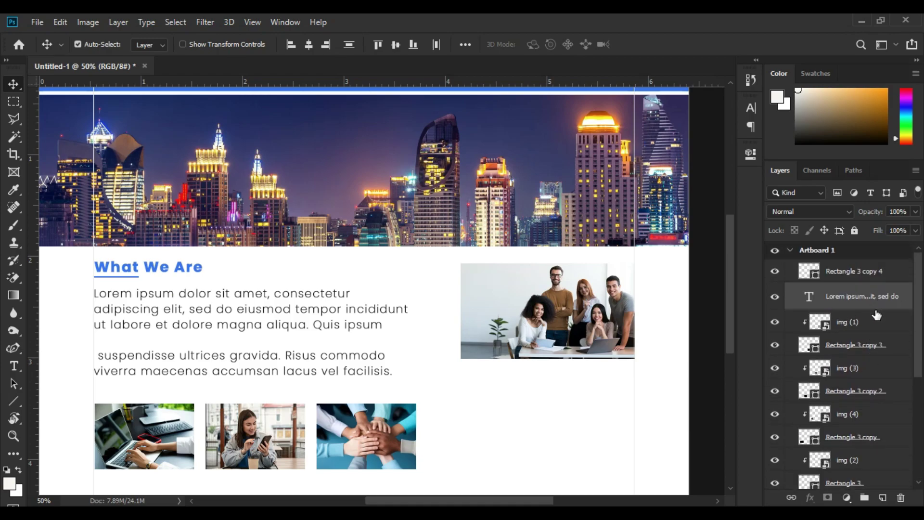
scroll(377, 353, "down", 2)
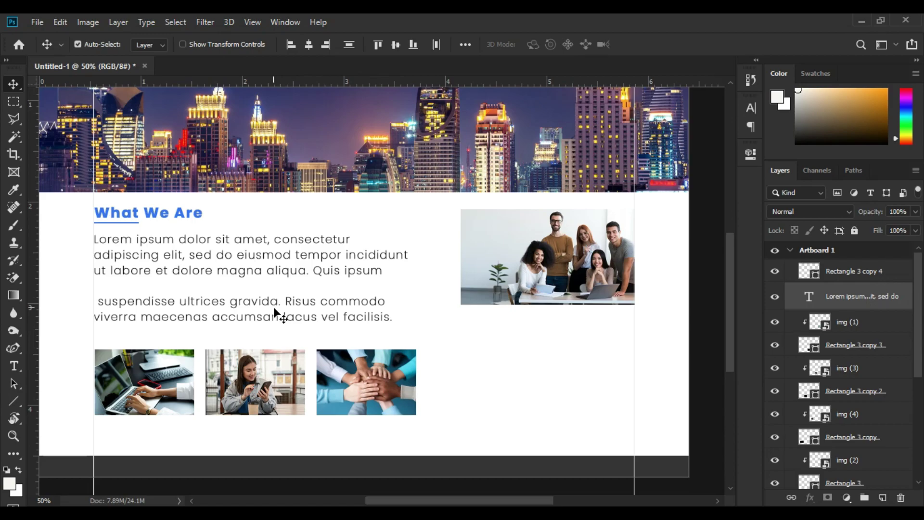
Copy the block under the team photo and narrow its paragraph box to the right column.
key("ctrl")
left_click_drag(276, 316, 622, 426)
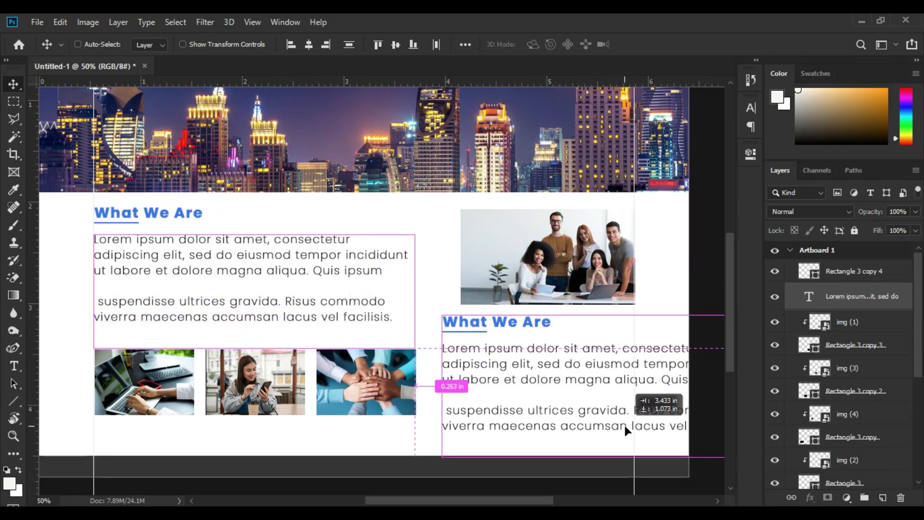
left_click_drag(623, 425, 639, 428)
scroll(463, 359, "right", 3)
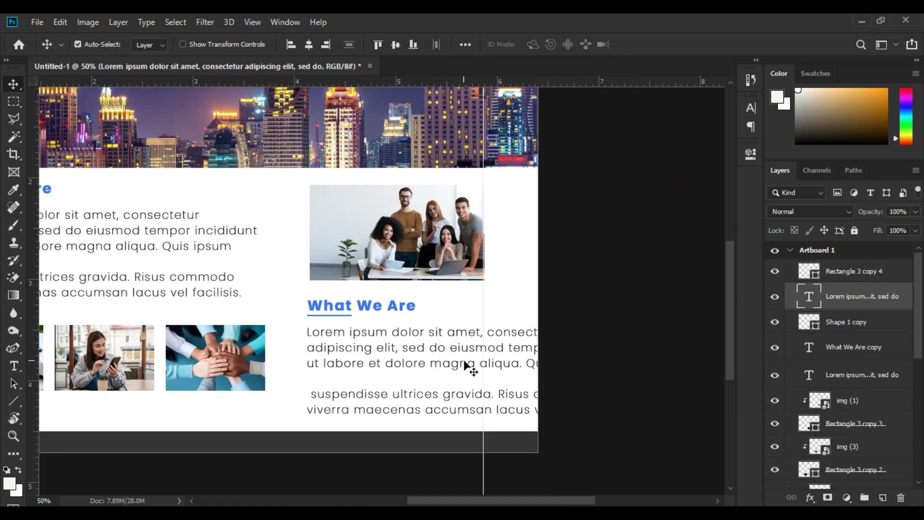
triple_click(461, 359)
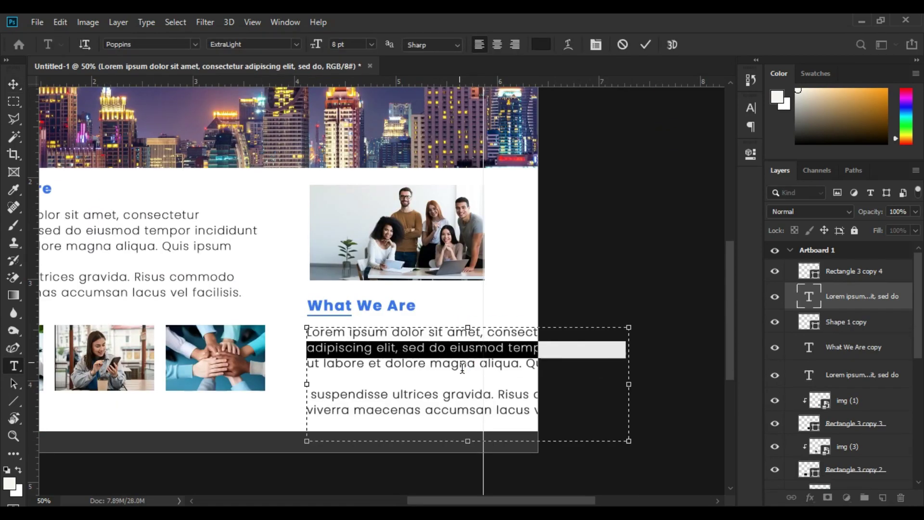
left_click(462, 368)
left_click_drag(628, 441, 606, 439)
mouse_move(610, 446)
left_mouse_down()
mouse_move(500, 428)
mouse_move(484, 413)
left_mouse_up()
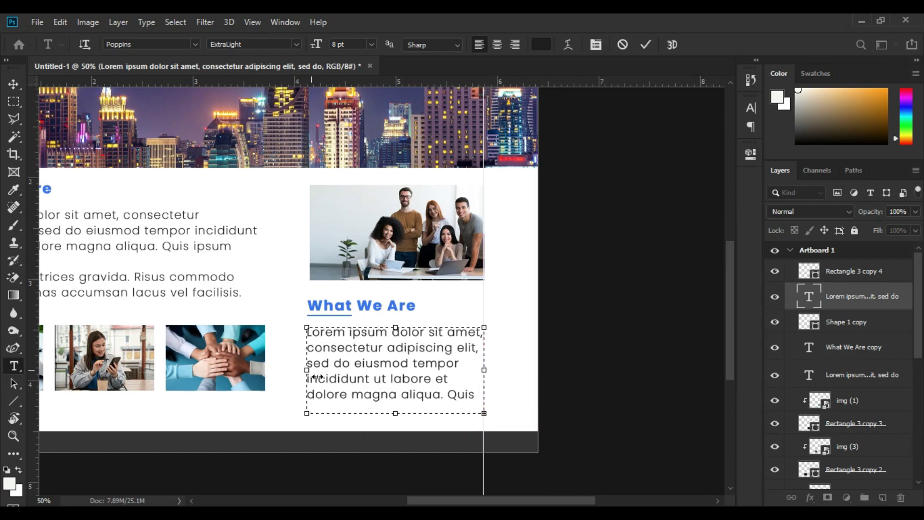
left_click_drag(317, 376, 299, 374)
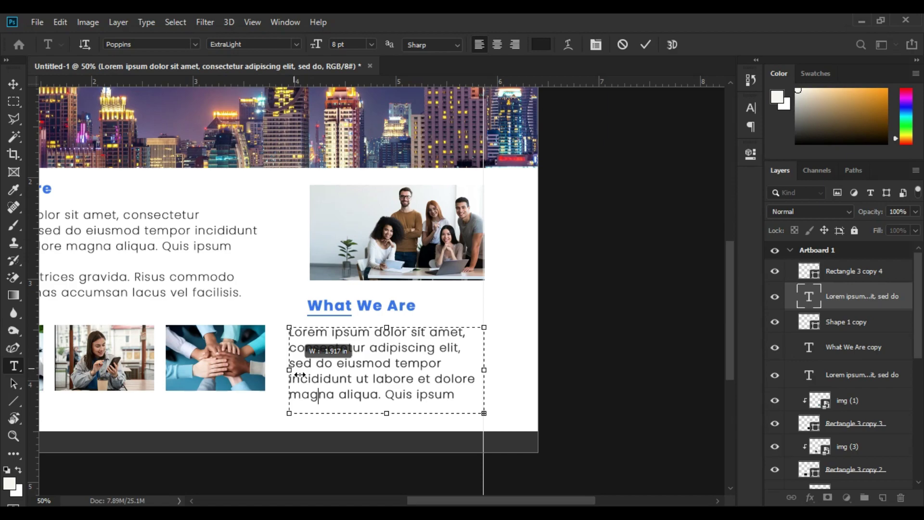
key("ctrl+Return")
Align the copied heading and underline with the paragraph and retitle it 'Who We Are?'.
key("v")
key("ctrl+plus")
left_click(305, 326)
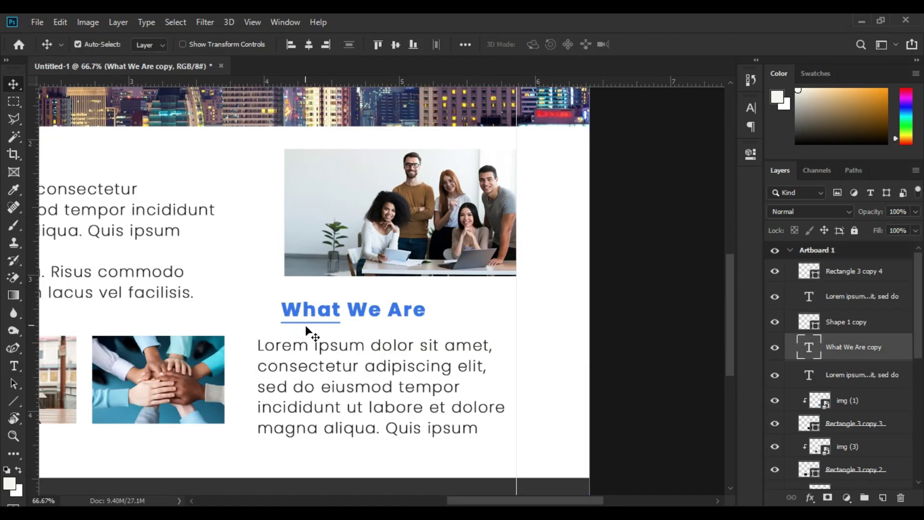
left_click(301, 321)
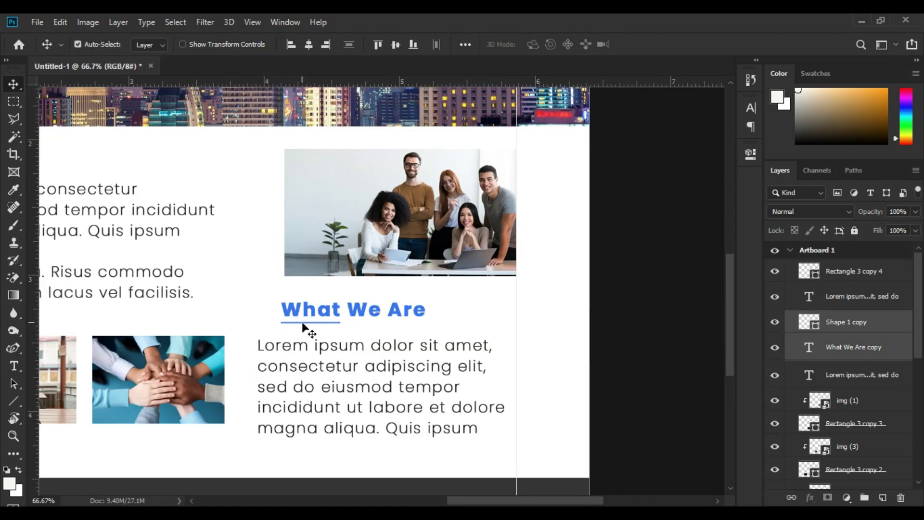
left_click_drag(302, 323, 271, 331)
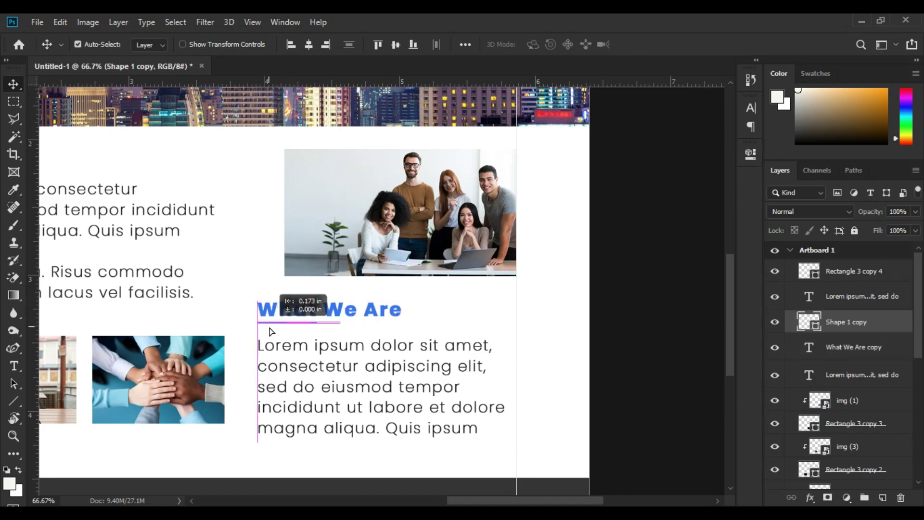
double_click(310, 318)
type("Who We Are")
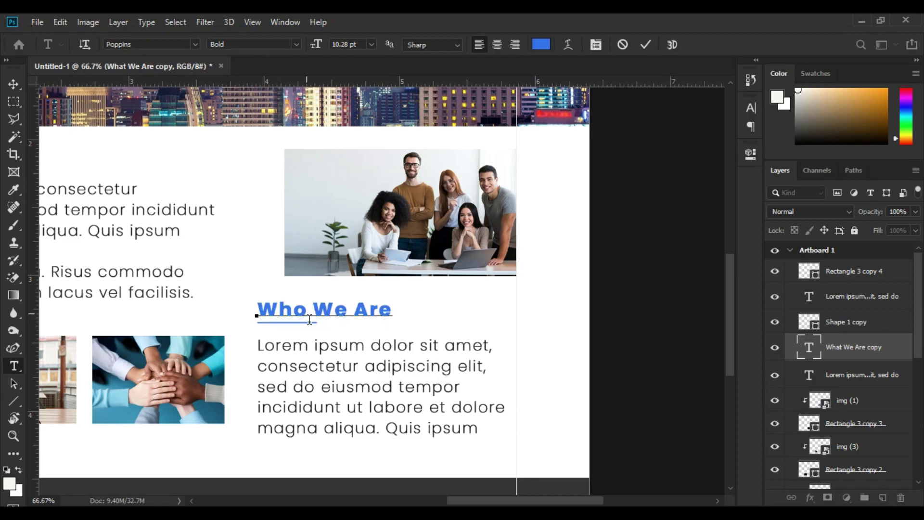
type("?")
key("ctrl+Return")
key("ctrl+minus")
key("v")
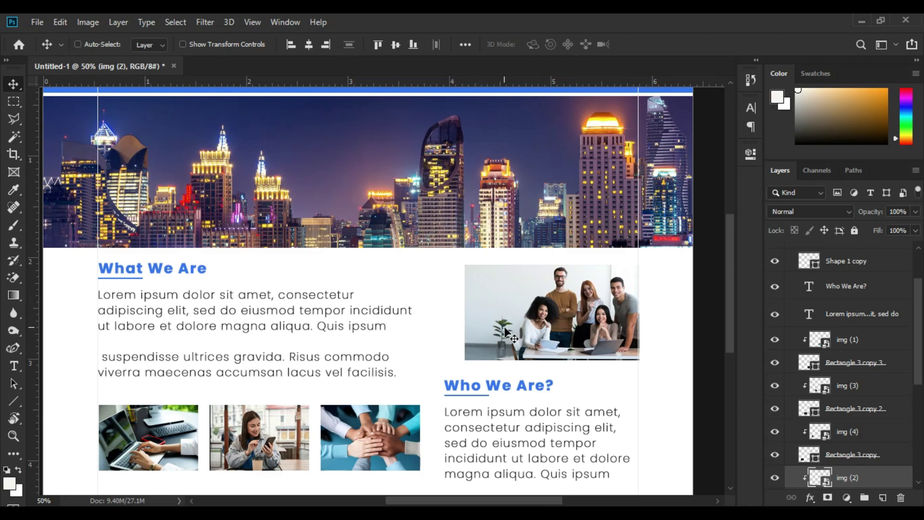
Enlarge the team photo and widen its black frame to the column's left edge and toward the heading.
key("ctrl+t")
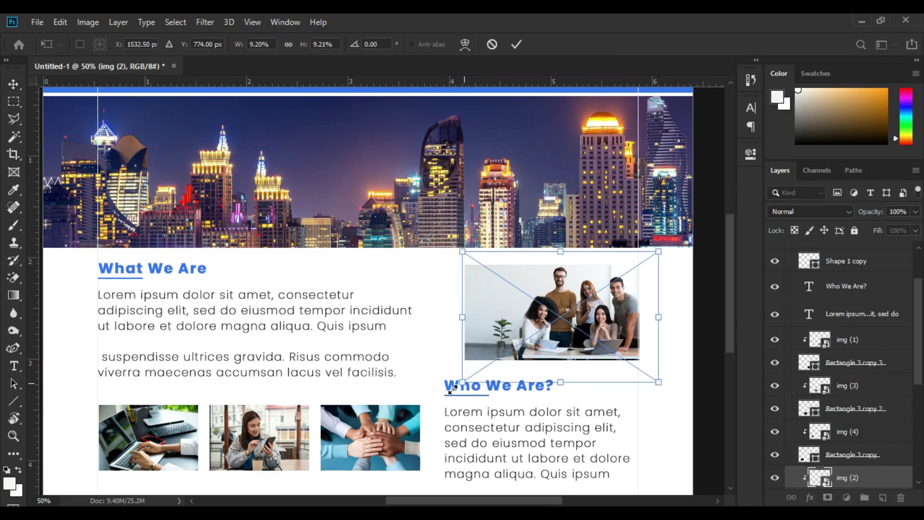
mouse_move(467, 389)
left_mouse_down()
mouse_move(434, 388)
mouse_move(439, 393)
mouse_move(401, 403)
mouse_move(484, 358)
left_mouse_up()
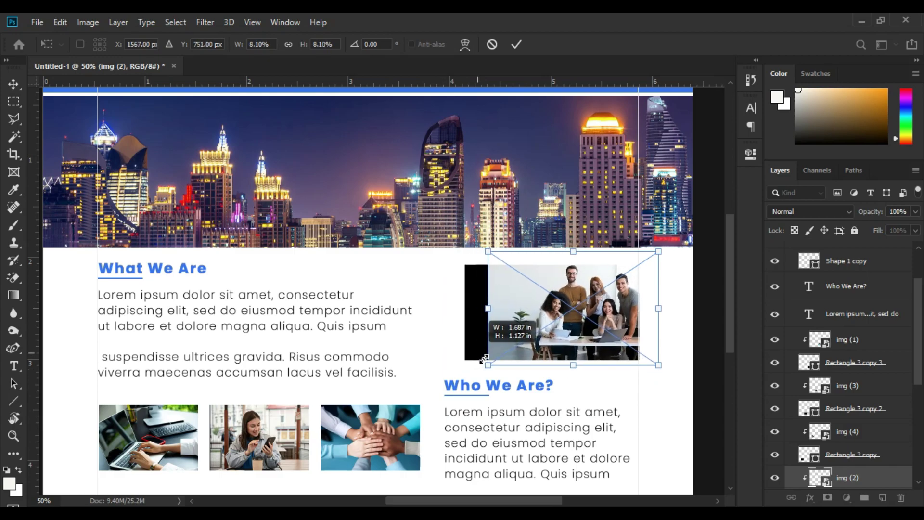
left_click(469, 354)
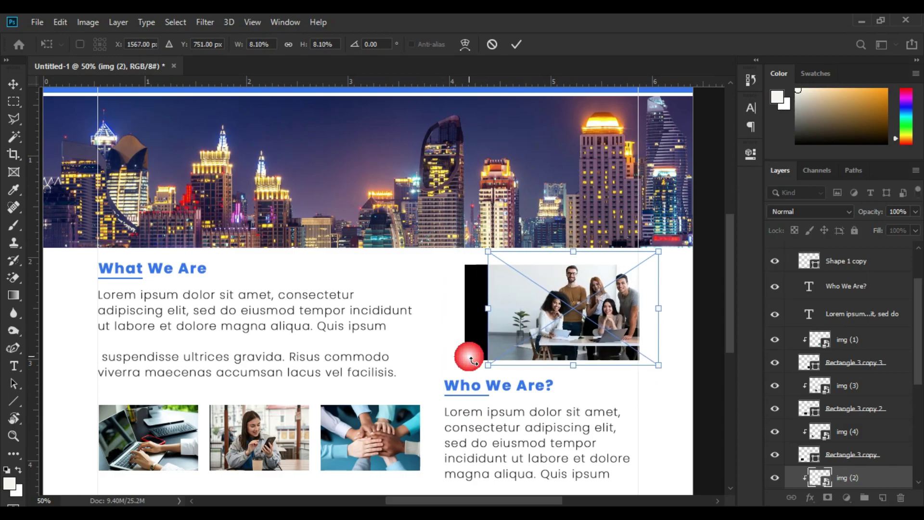
left_click(473, 318)
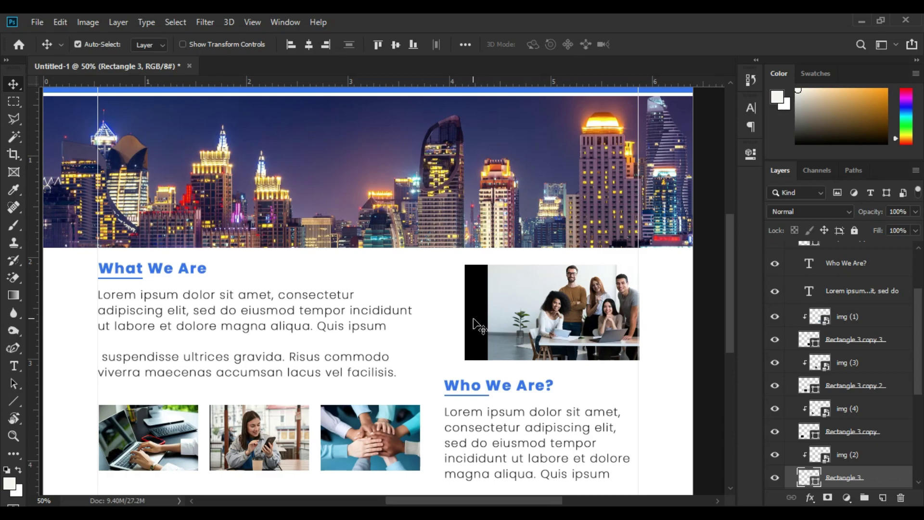
left_click(471, 320)
key("ctrl")
key("ctrl+t")
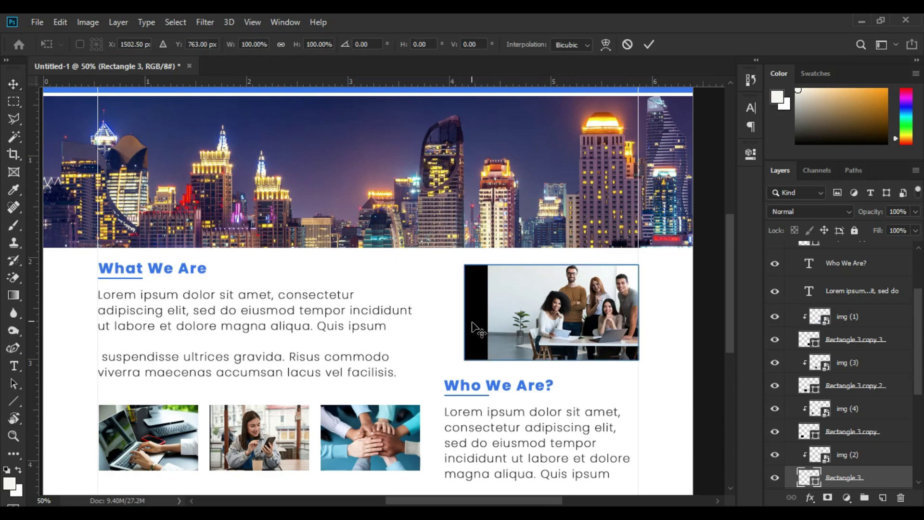
left_click_drag(472, 366, 452, 372)
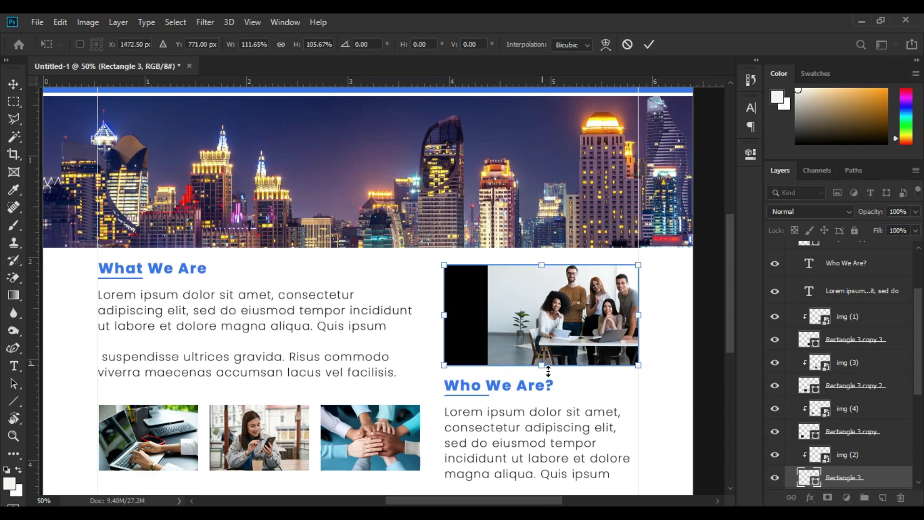
left_click_drag(549, 376, 548, 378)
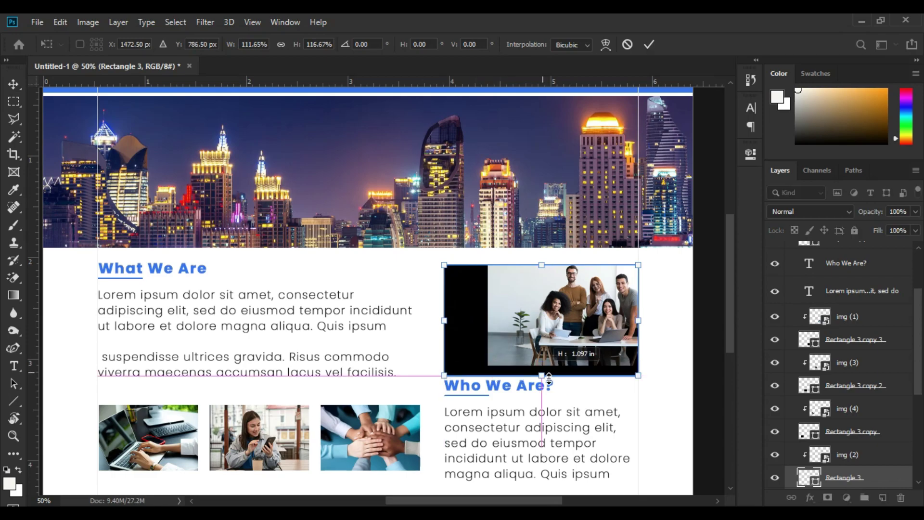
double_click(537, 339)
Move and enlarge the team photo so it fills the black frame.
left_click(539, 329)
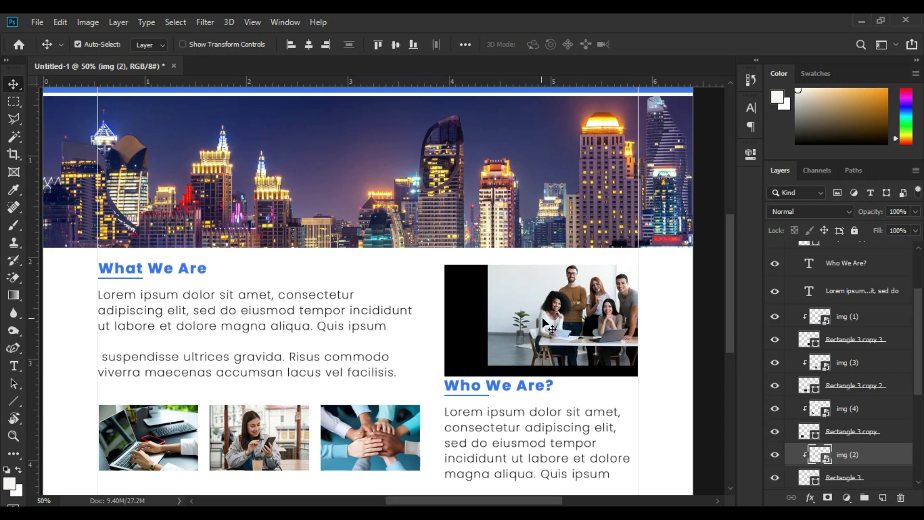
key("ctrl+t")
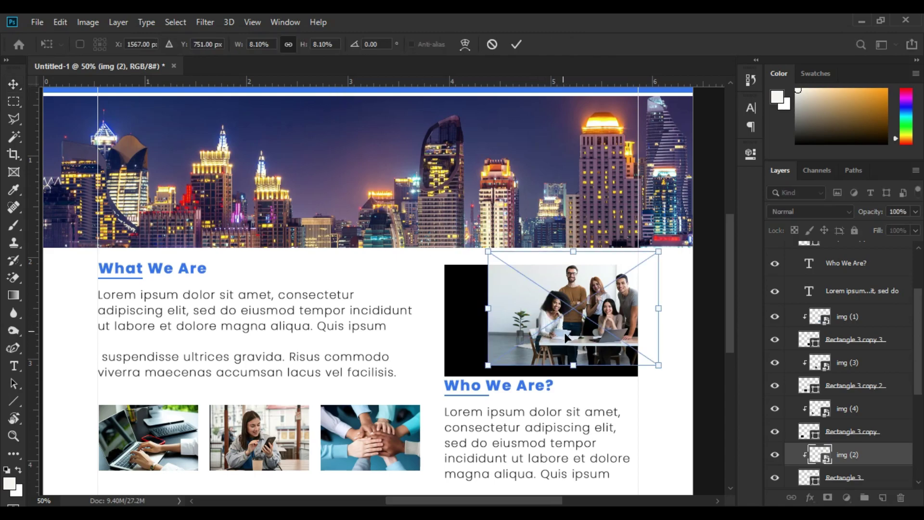
left_click_drag(556, 324, 511, 335)
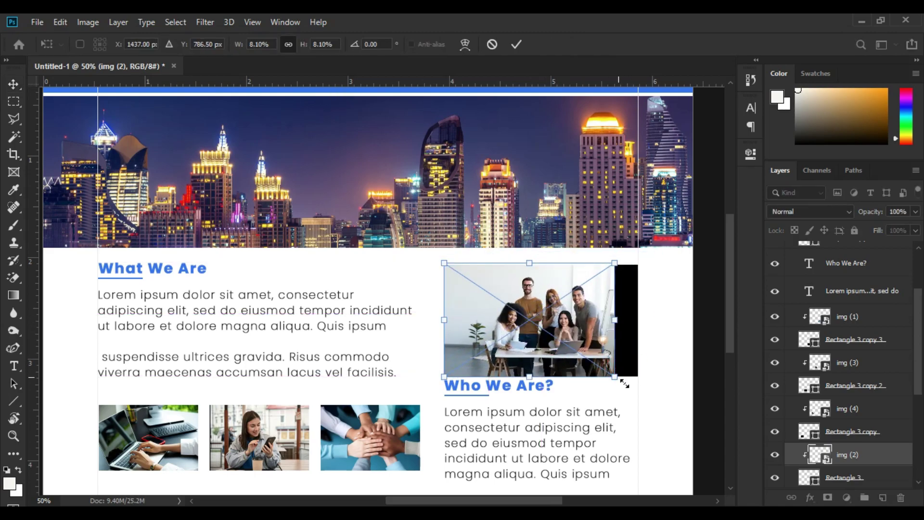
left_click_drag(625, 368, 663, 383)
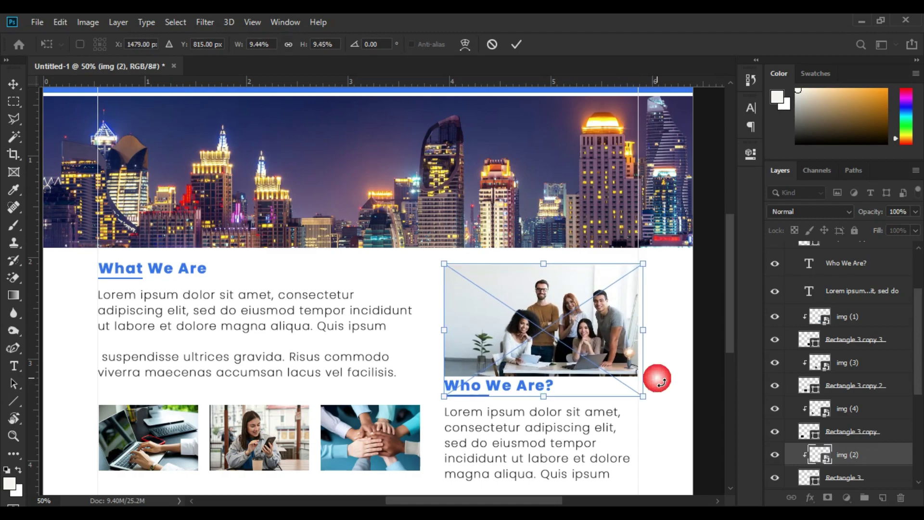
key("Return")
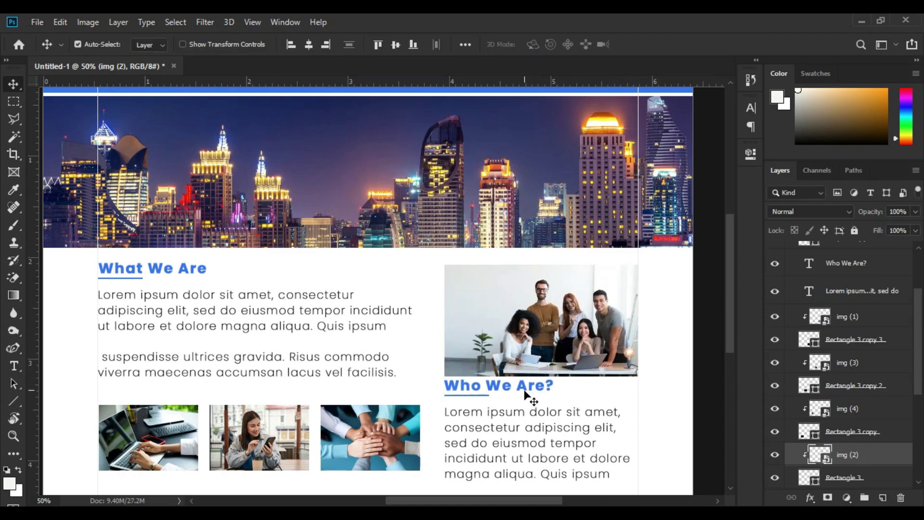
Nudge the Who We Are? heading, underline and paragraph two steps lower.
scroll(522, 400, "down", 2)
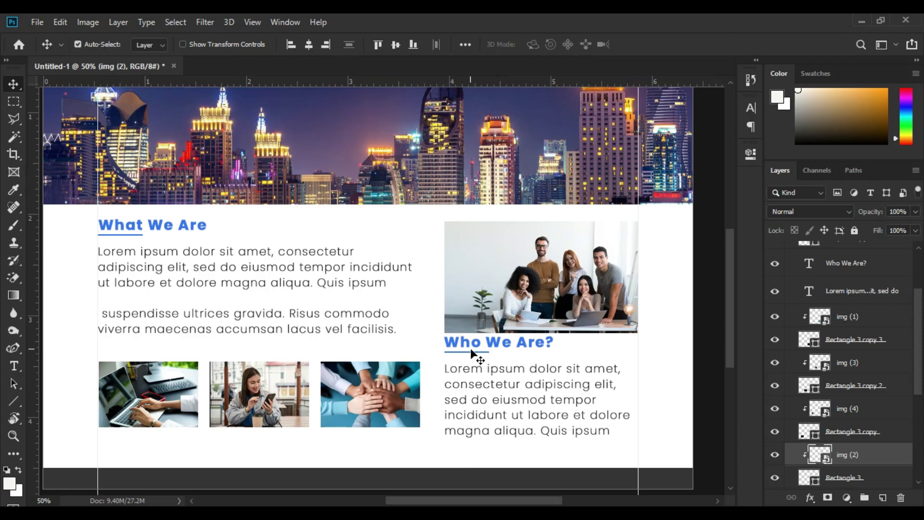
left_click(469, 350)
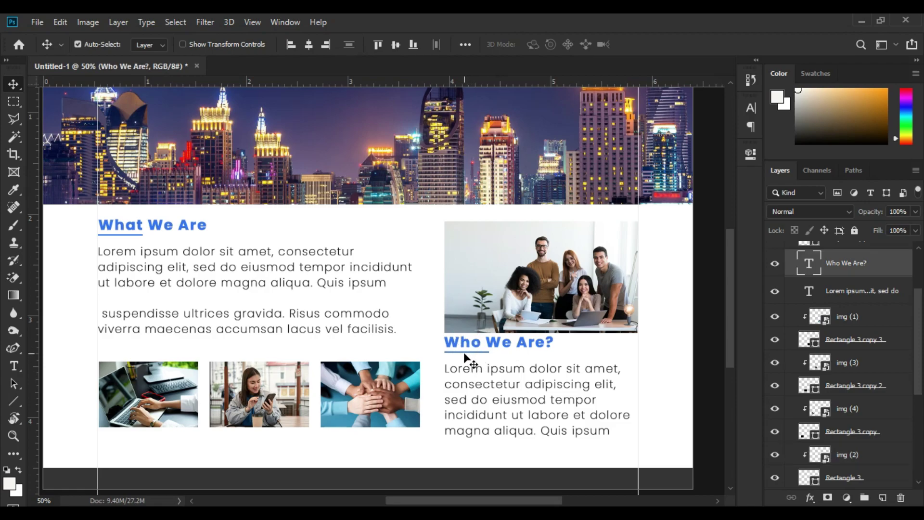
left_click(463, 352, "shift")
key("Down")
key("Down")
key("Down")
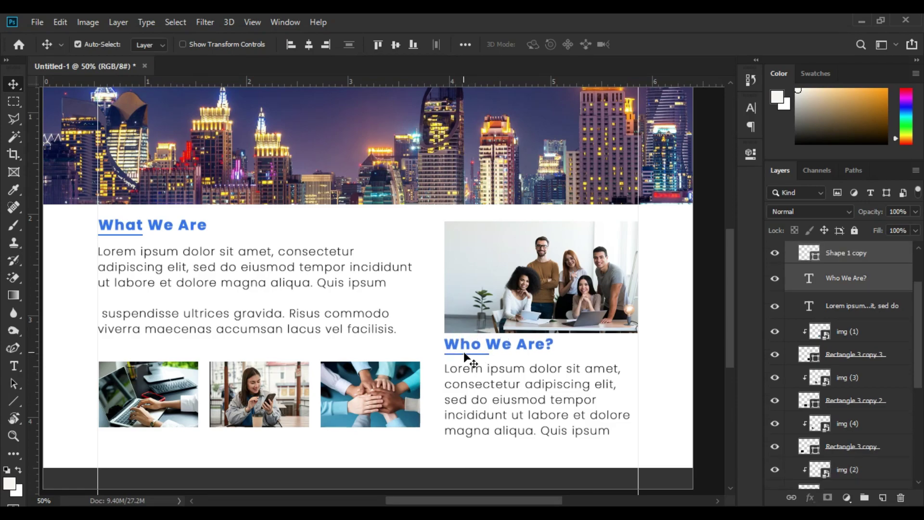
key("Down")
key("Down")
key("Down")
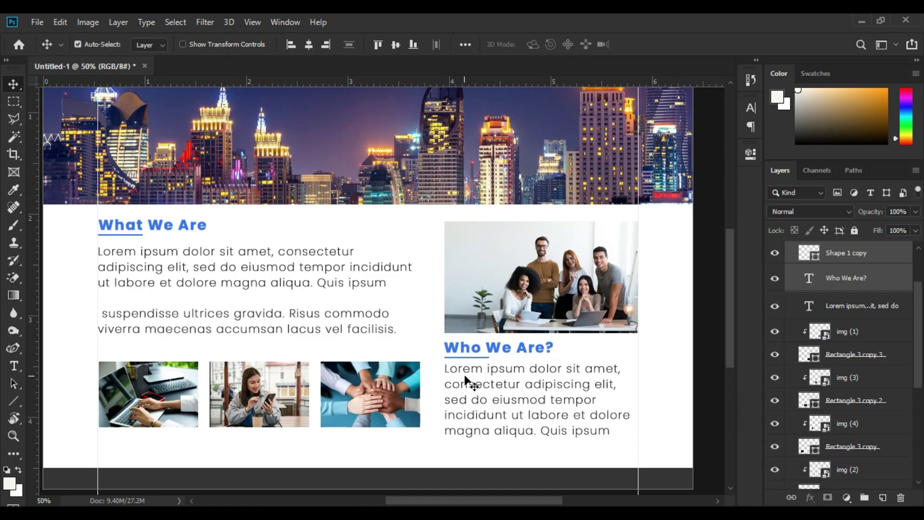
left_click(464, 371)
key("Down")
key("Down")
key("Down")
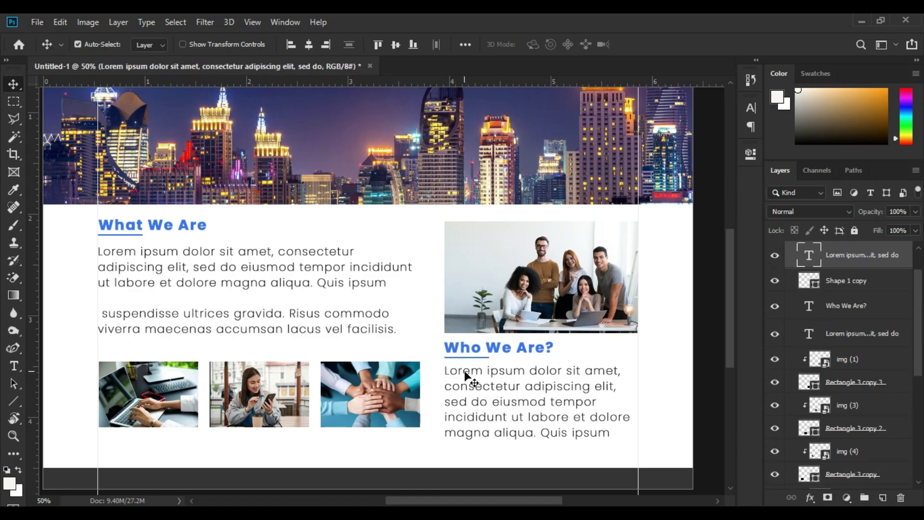
key("Down")
key("Down")
key("Down")
key("Down")
key("Down")
key("Down")
key("Down")
key("Down")
key("Down")
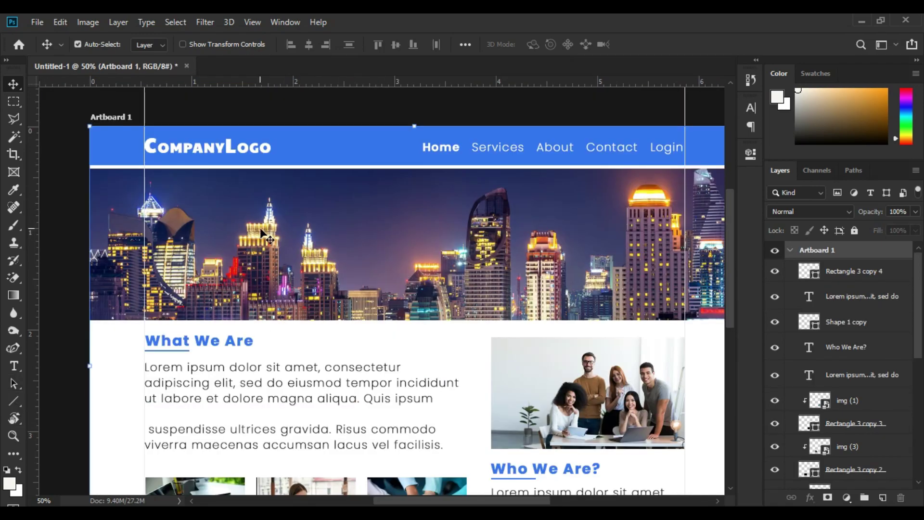
Draw an 826×450 px dark navy rectangle over the left of the hero photo, below the header.
right_click(15, 408)
left_click(62, 398)
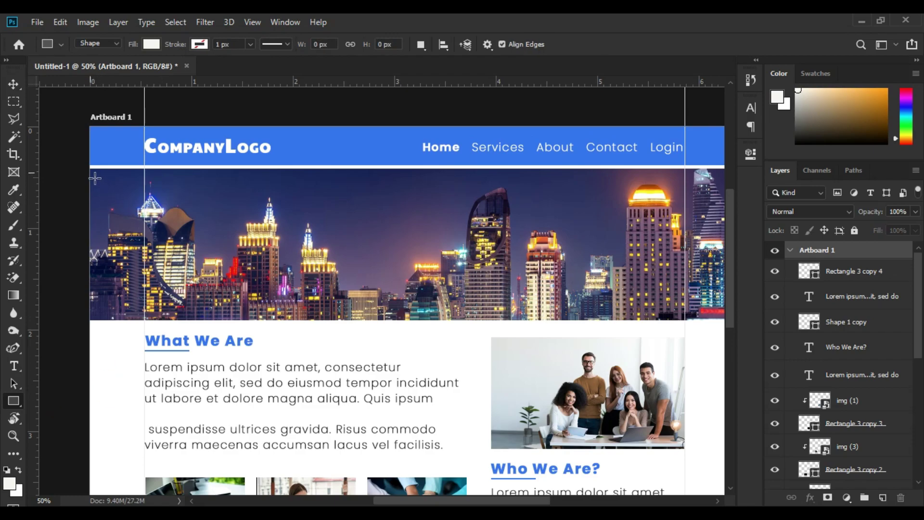
left_click_drag(95, 175, 373, 326)
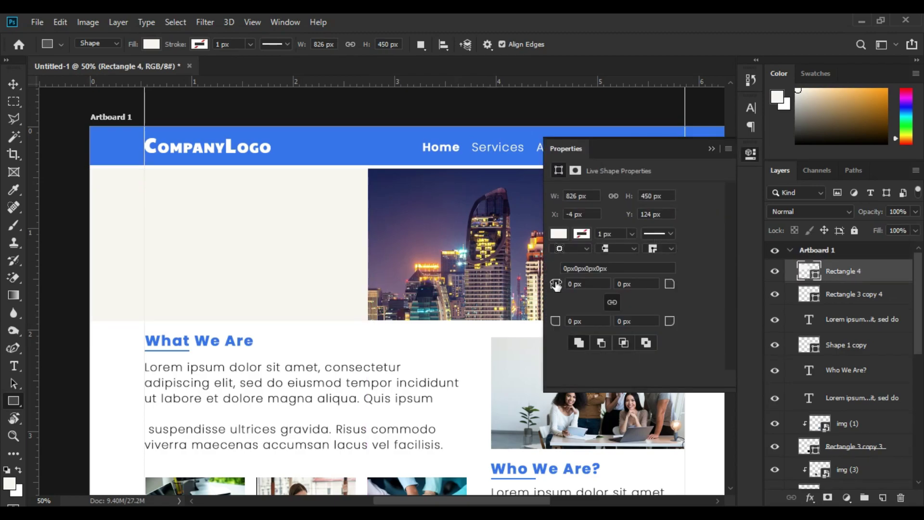
left_click(559, 235)
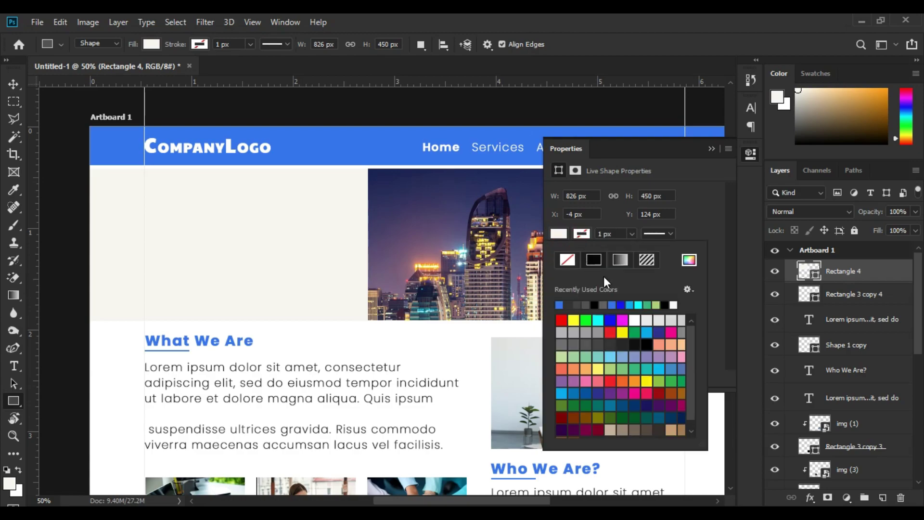
left_click(662, 336)
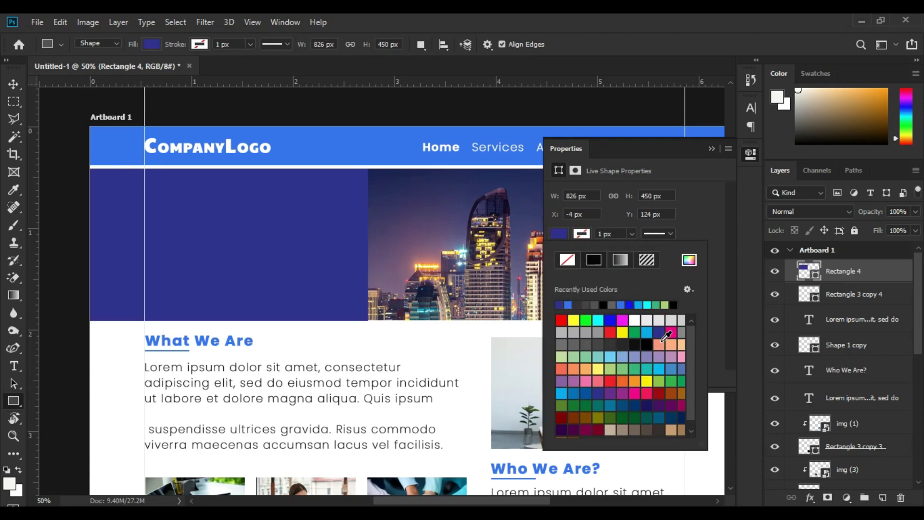
left_click(714, 150)
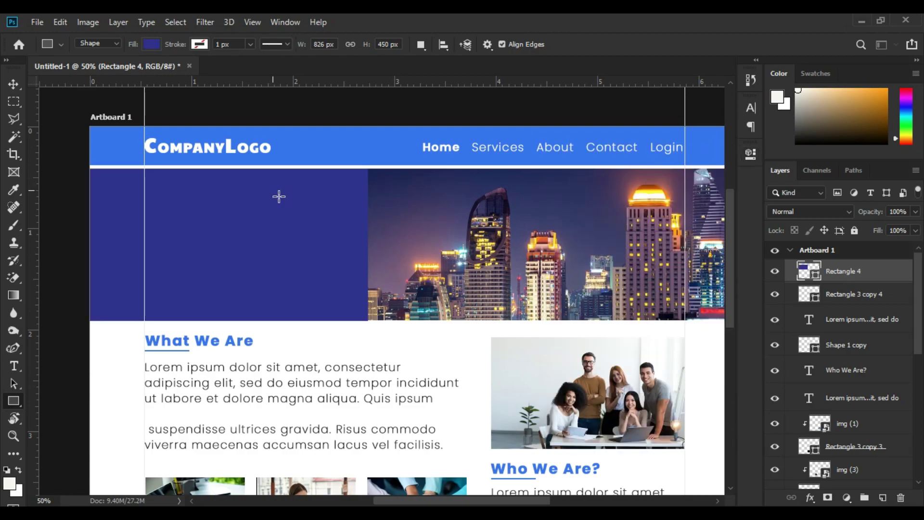
key("ctrl+plus")
left_click_drag(268, 233, 394, 253)
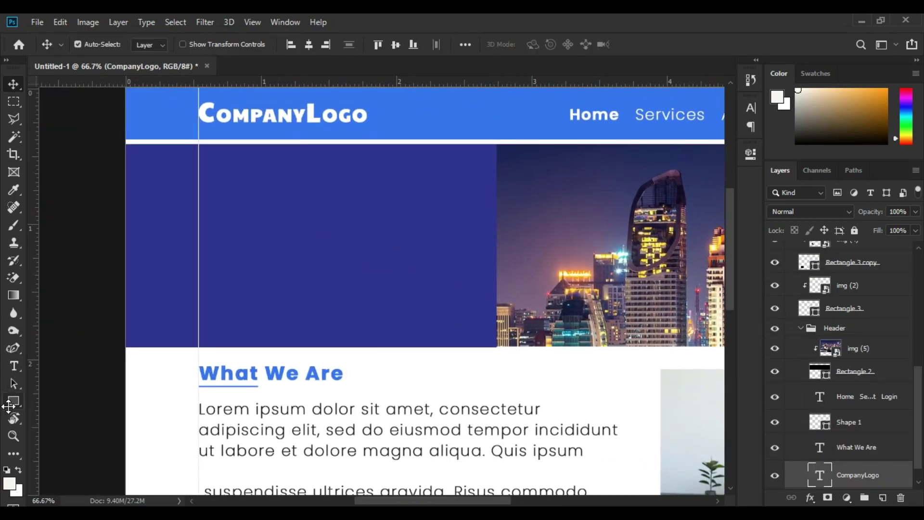
Start a text box on the navy panel set to Poppins with Small Caps turned off.
left_click(14, 369)
left_click(279, 206, "ctrl")
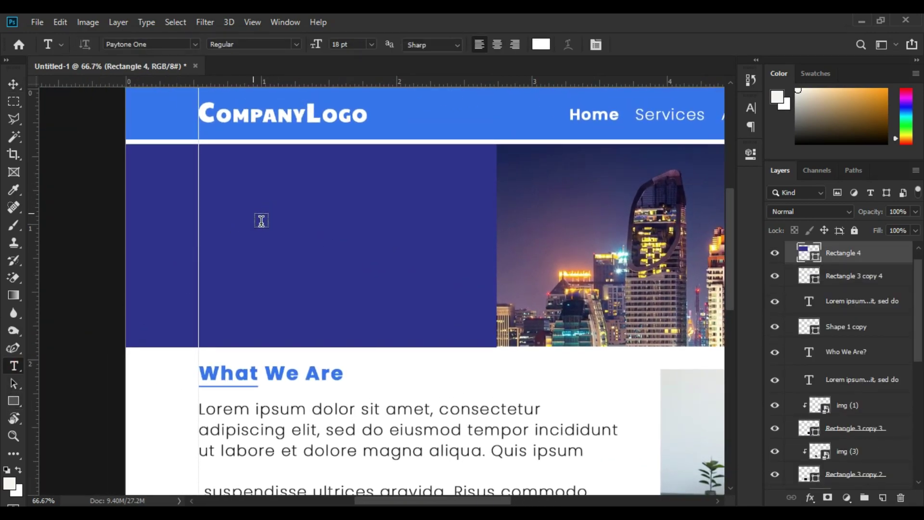
left_click(255, 217)
left_click(354, 211)
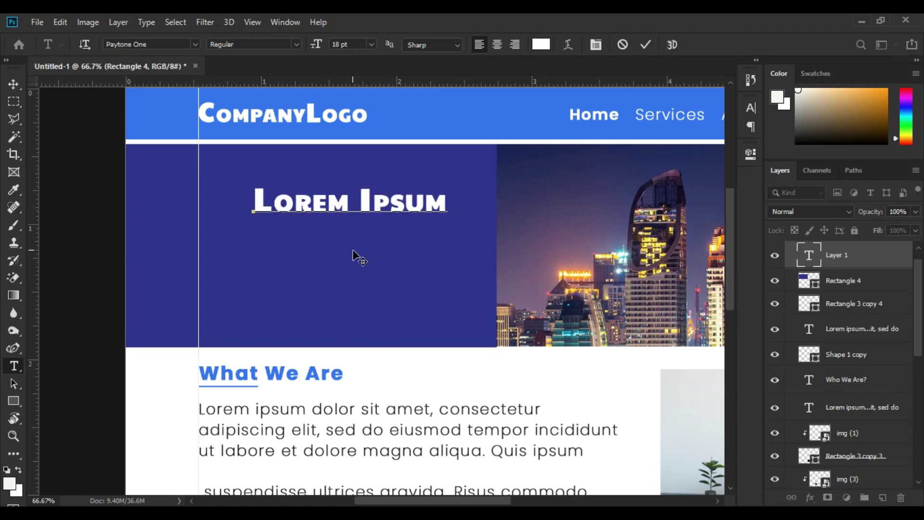
double_click(296, 212)
triple_click(296, 216)
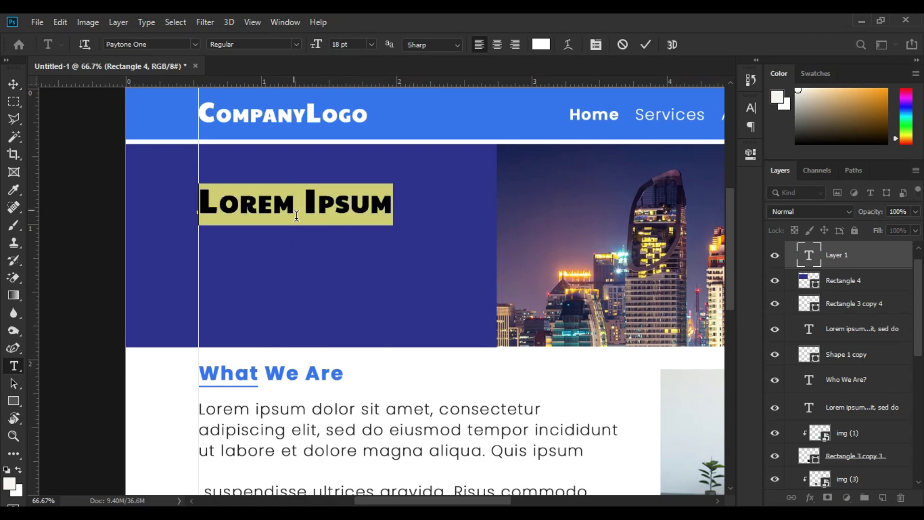
left_click(195, 44)
left_click(185, 87)
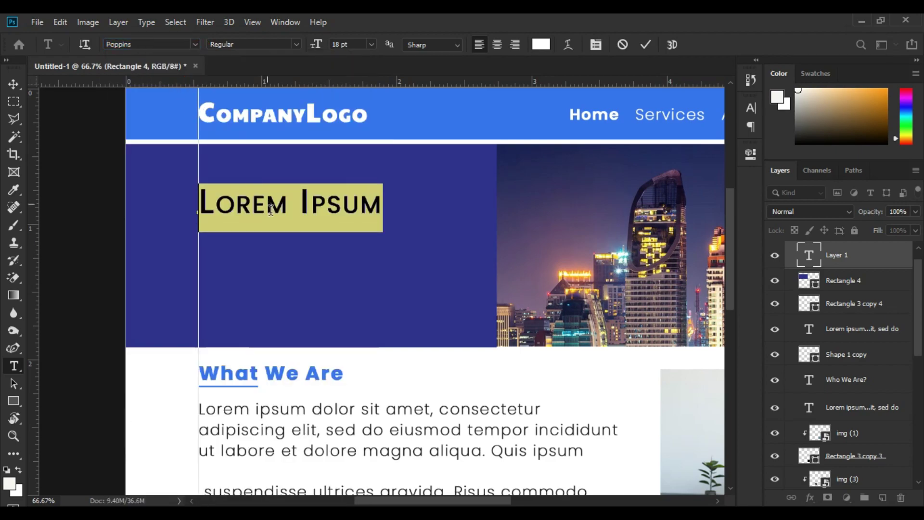
left_click(752, 112)
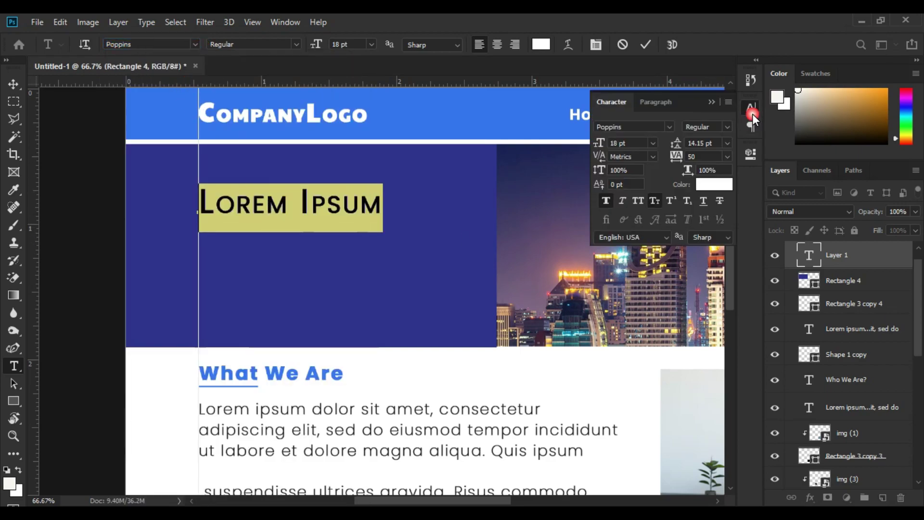
left_click(654, 204)
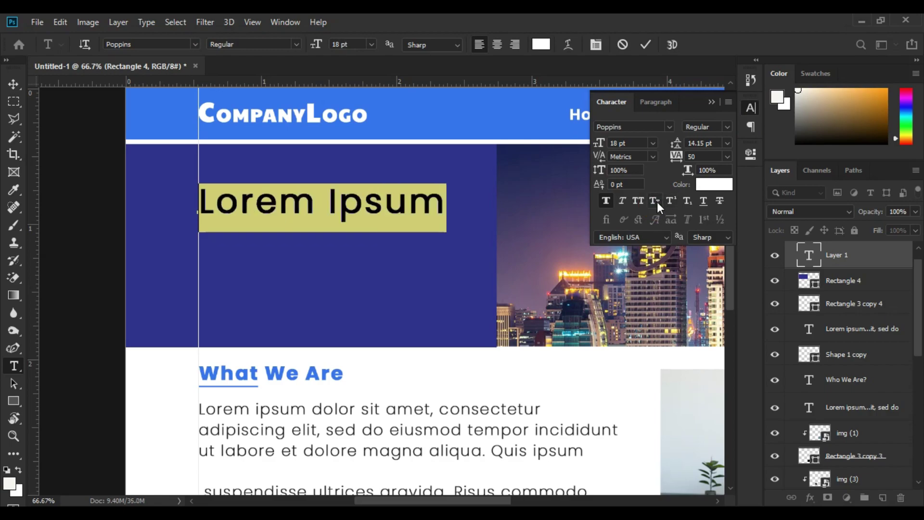
left_click(712, 101)
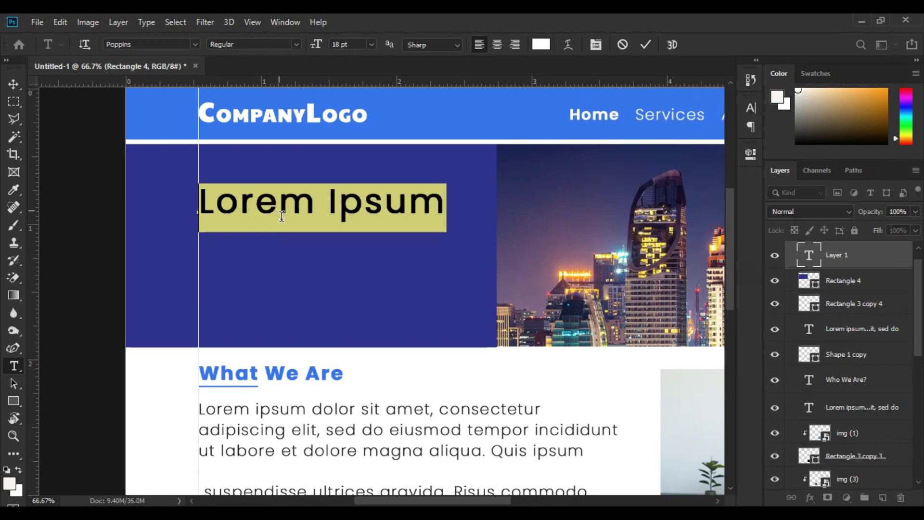
Type 'Grow Your Busines with Us.' with line breaks before 'Busines' and 'with'.
type("Grow Your Busines with Us")
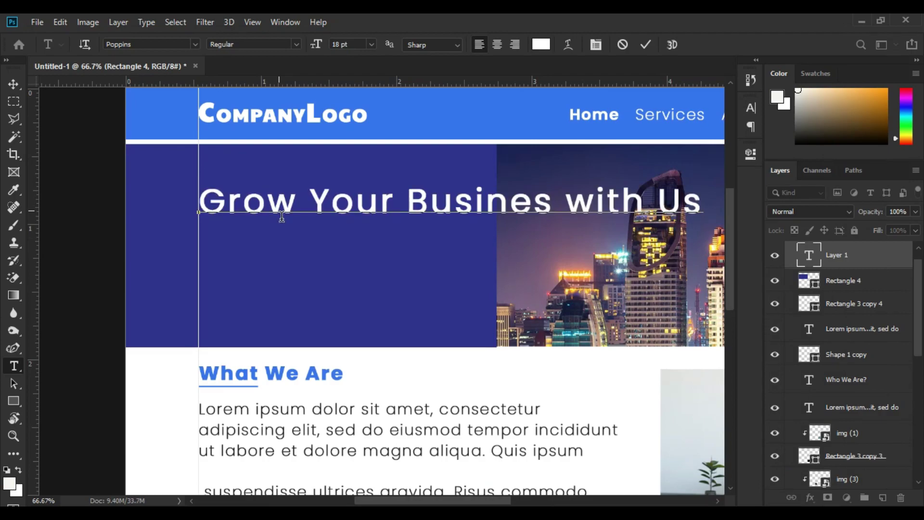
type(".")
left_click(413, 218)
key("Return")
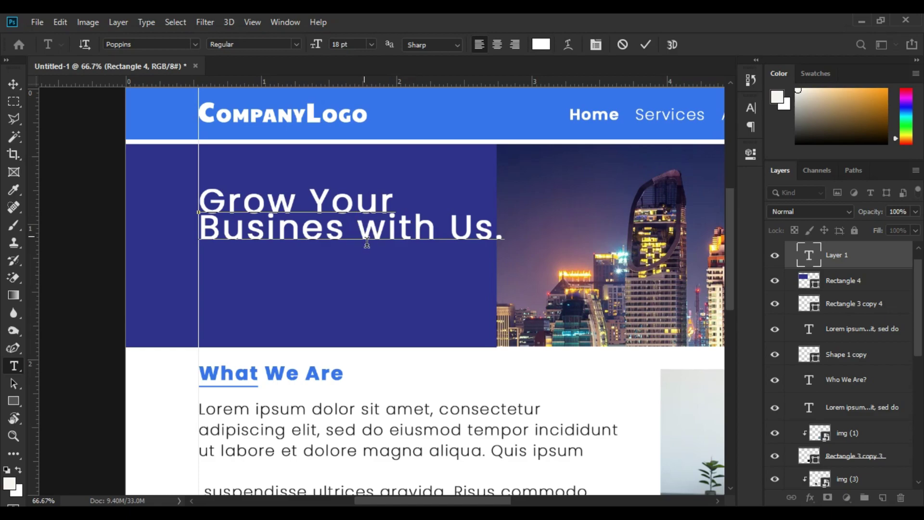
left_click(367, 243)
key("Return")
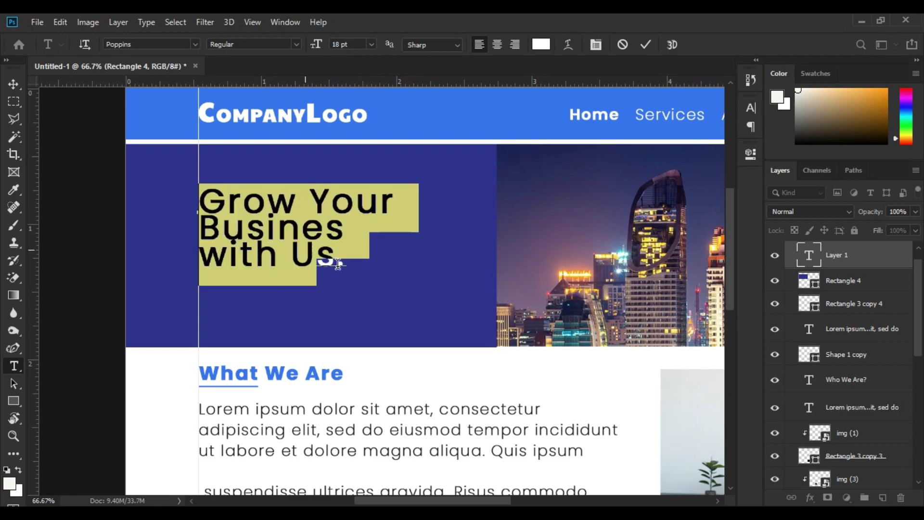
left_click_drag(202, 204, 348, 266)
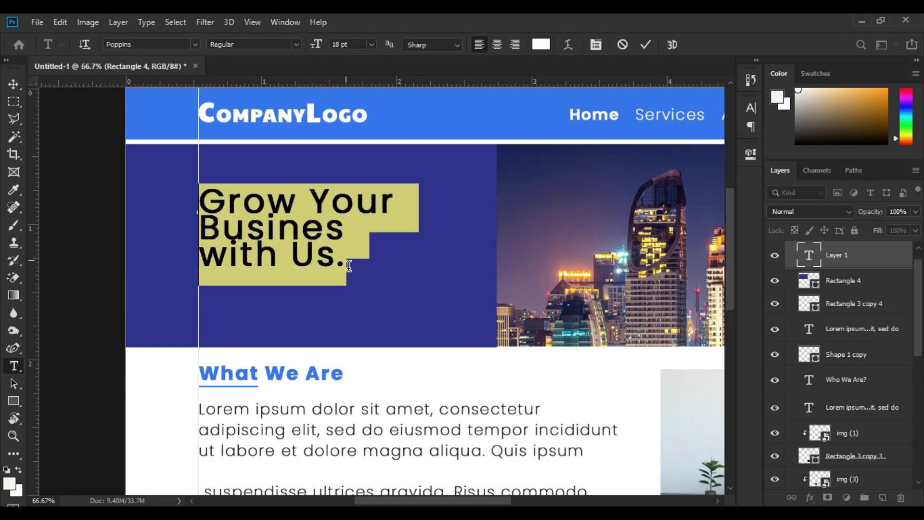
Set the headline's leading to 24 pt and commit the text.
left_click(749, 109)
left_click(726, 143)
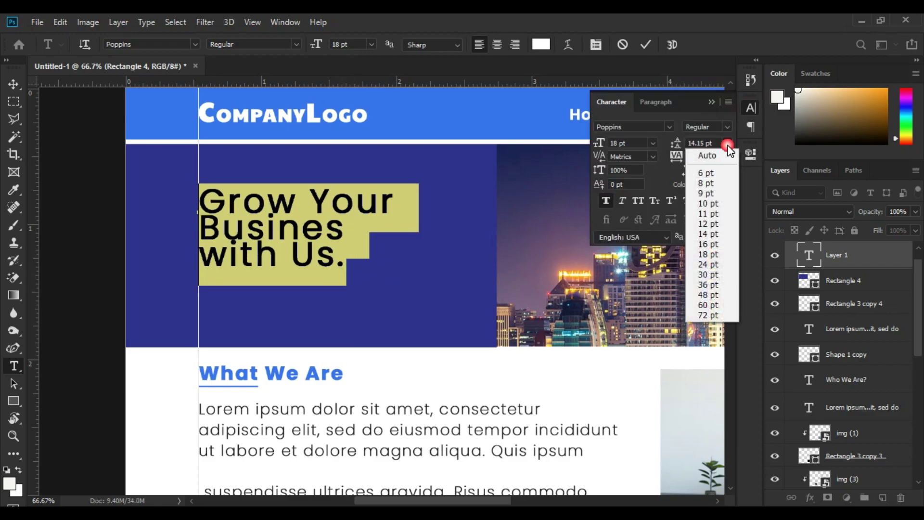
left_click(708, 263)
left_click(277, 271)
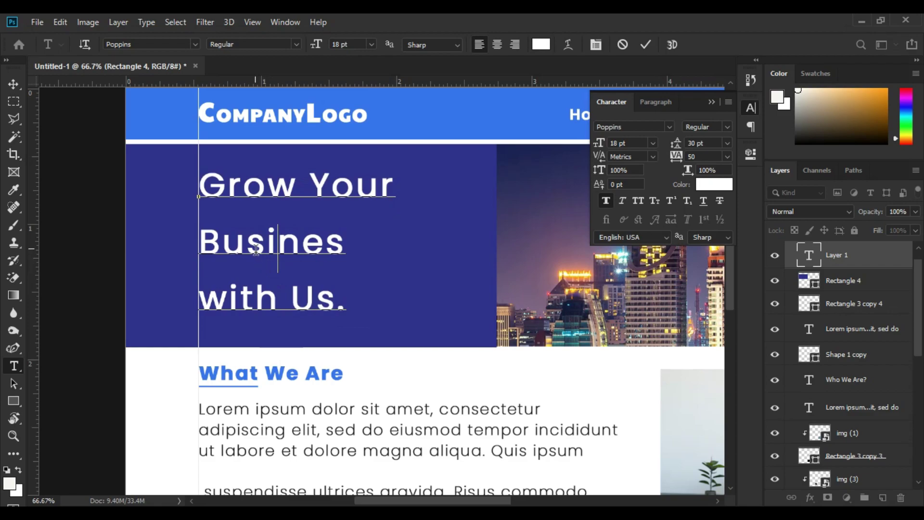
left_click_drag(199, 192, 346, 301)
left_click(727, 142)
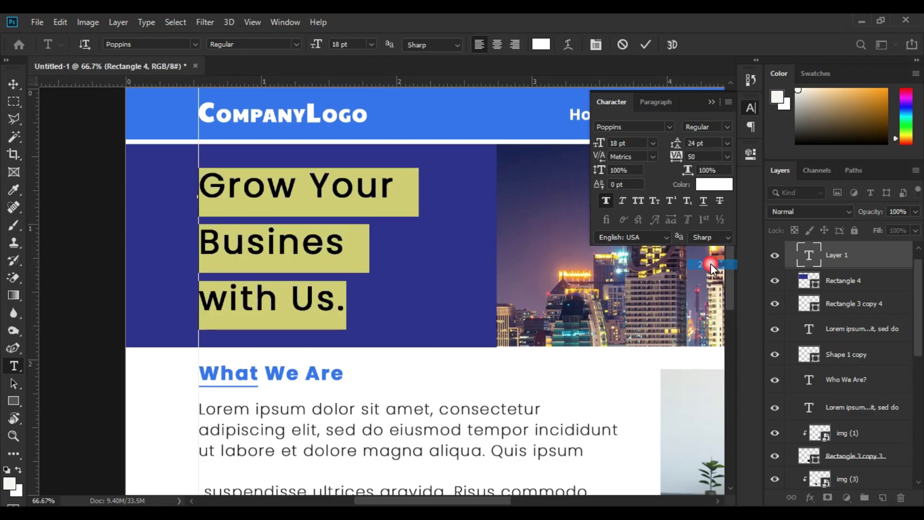
left_click(710, 264)
left_click(272, 238)
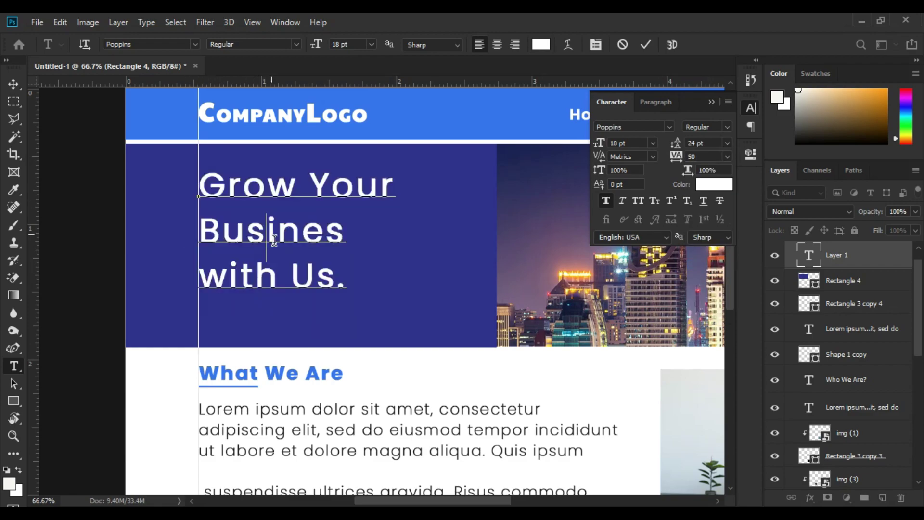
key("ctrl+Return")
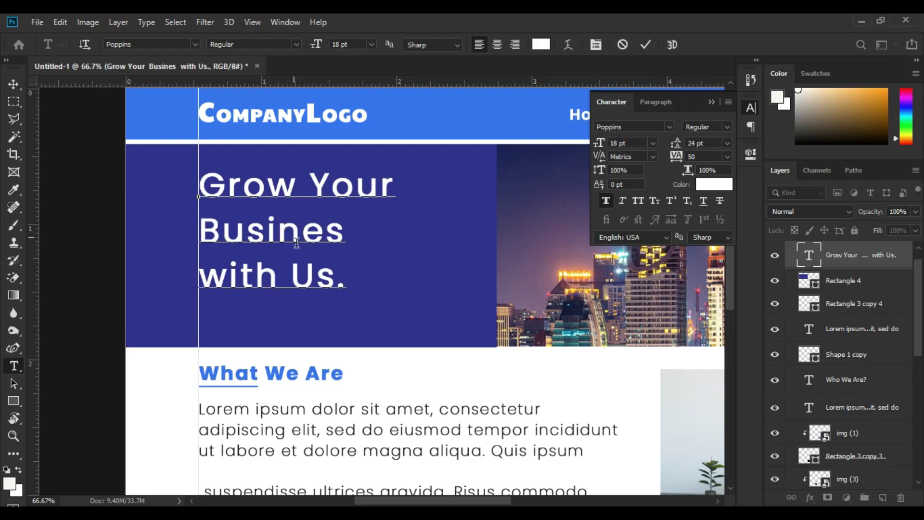
Scale the headline down to about 15 pt by dragging its bounding box corner.
left_click(310, 243)
key("ctrl")
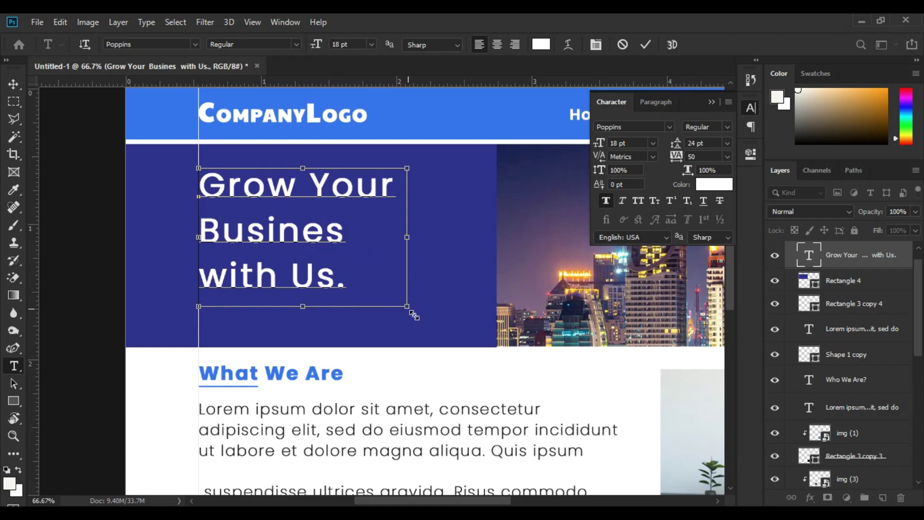
left_click_drag(414, 315, 383, 295)
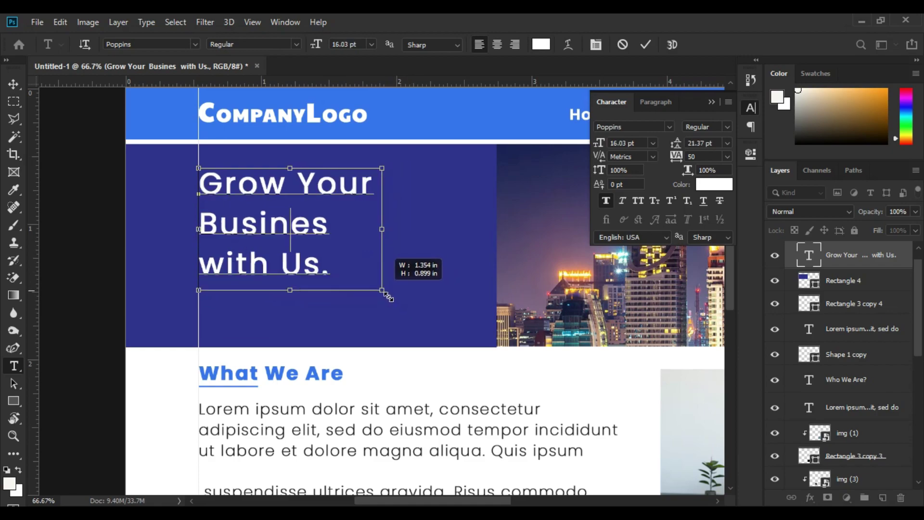
key("ctrl+Return")
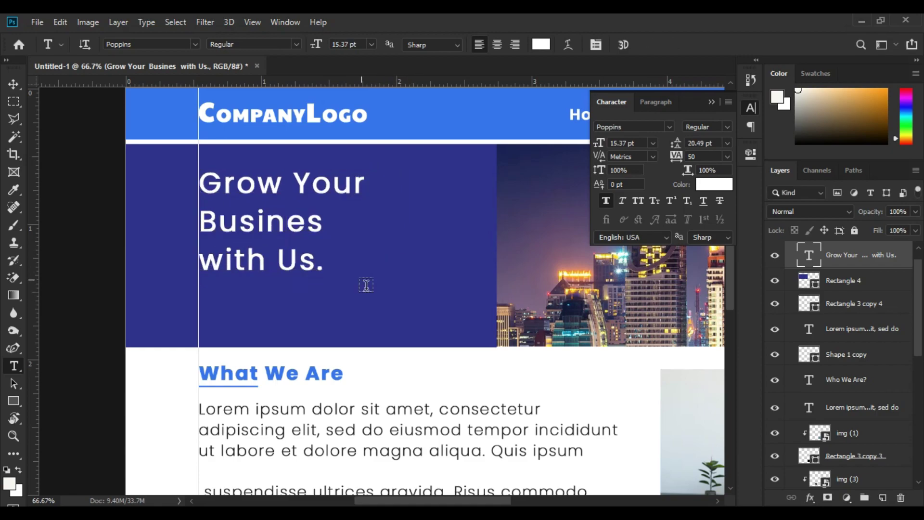
left_click_drag(204, 191, 367, 195)
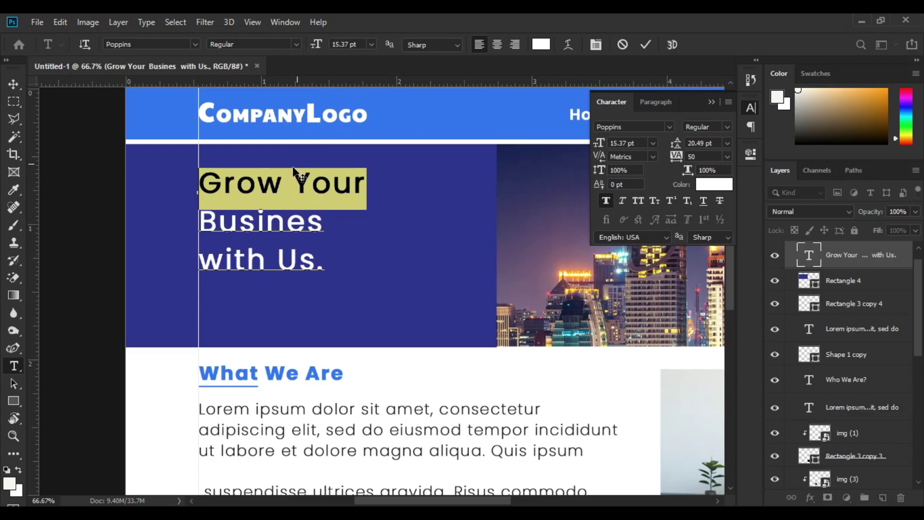
Change 'Grow Your' to Poppins ExtraLight and commit the headline edit.
left_click(295, 45)
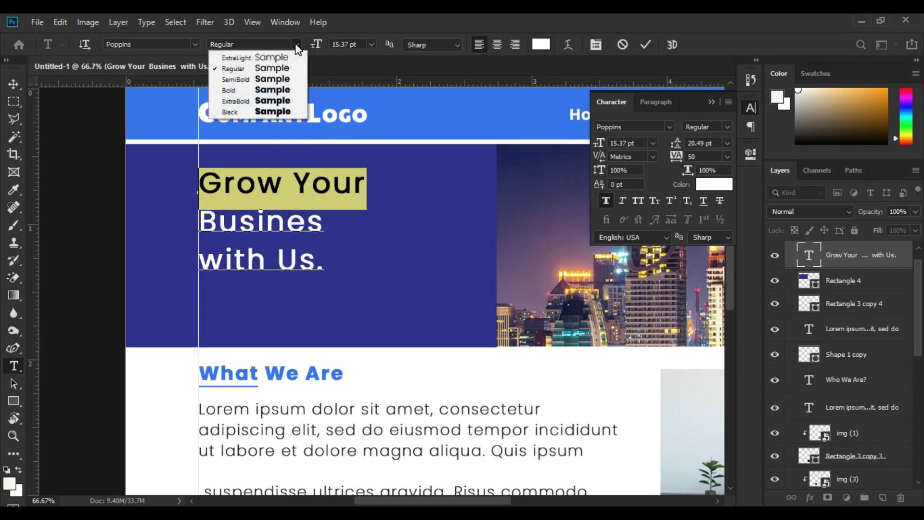
left_click(247, 58)
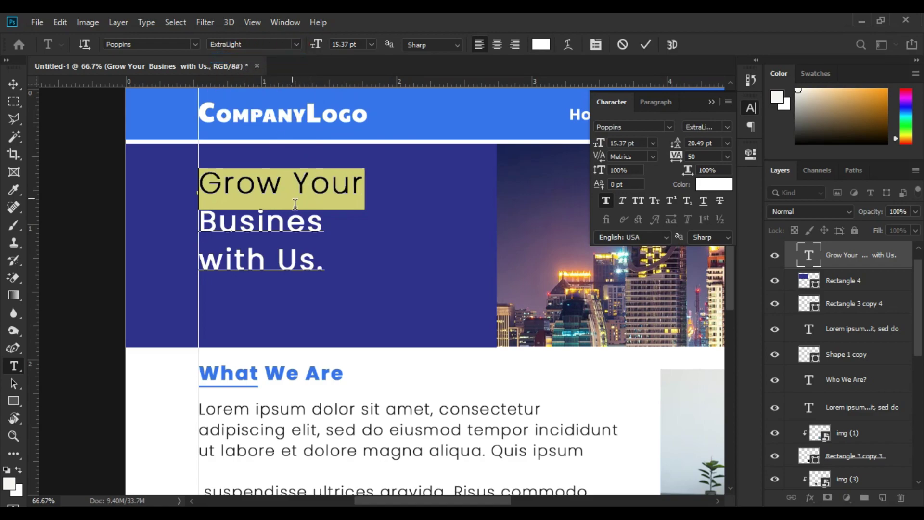
left_click(289, 189)
key("ctrl+Return")
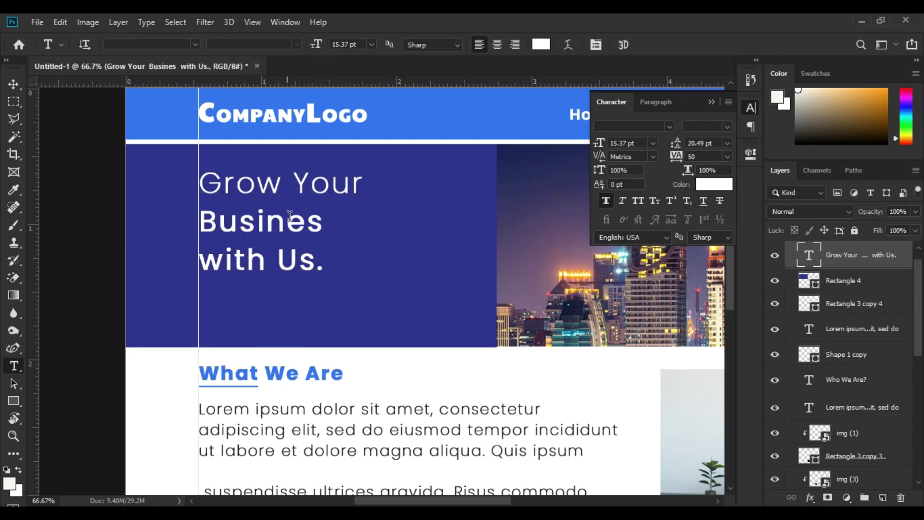
left_click_drag(200, 229, 325, 236)
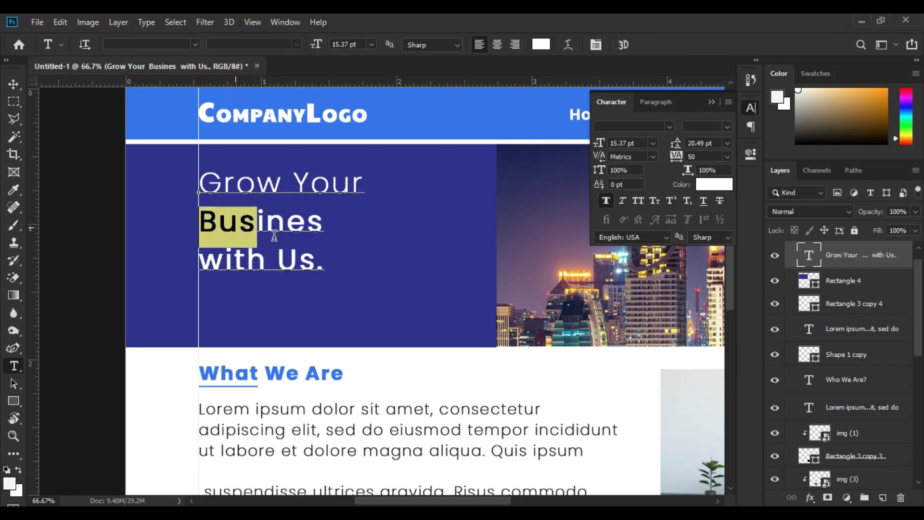
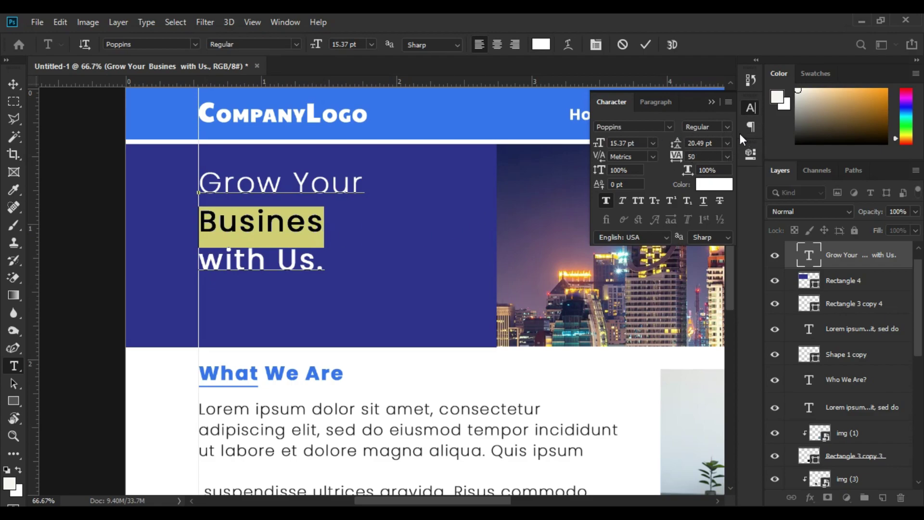
Make the word 'Busines' Bold at 20 pt.
left_click(727, 126)
left_click(722, 172)
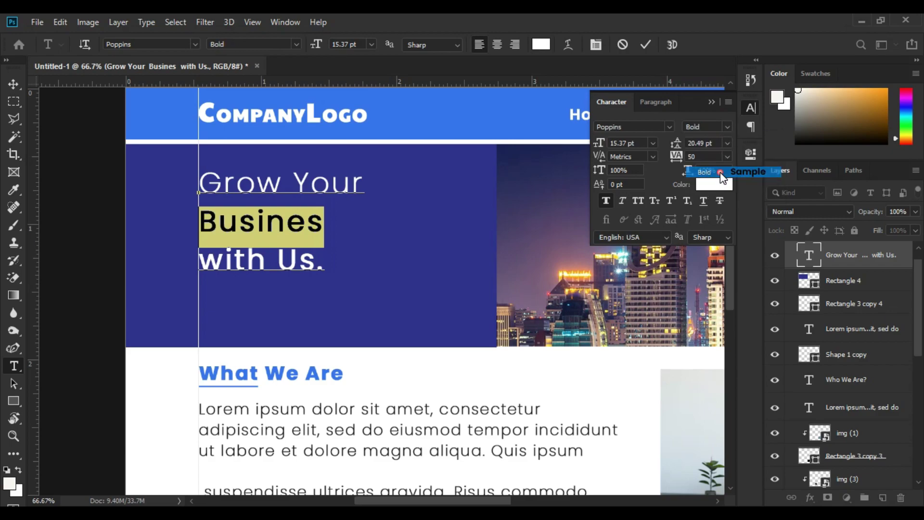
left_click(653, 143)
left_click(647, 261)
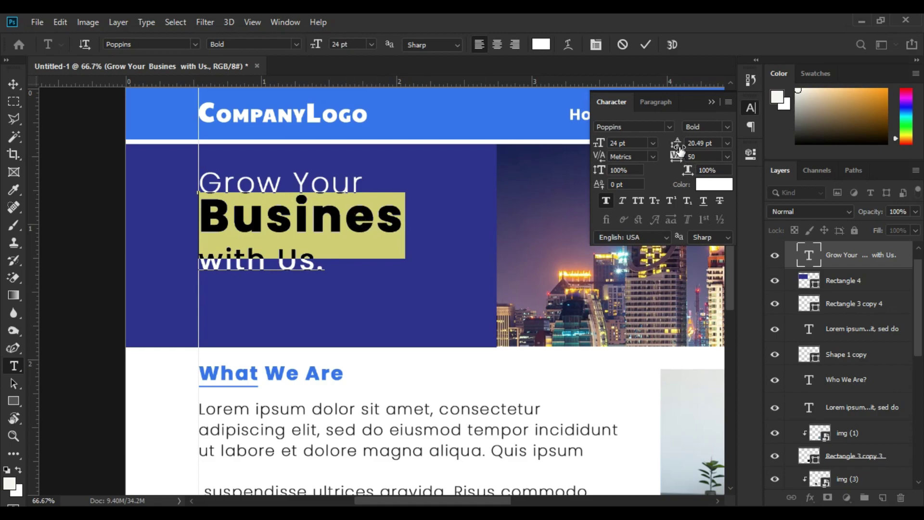
left_click(626, 143)
type("20")
key("Return")
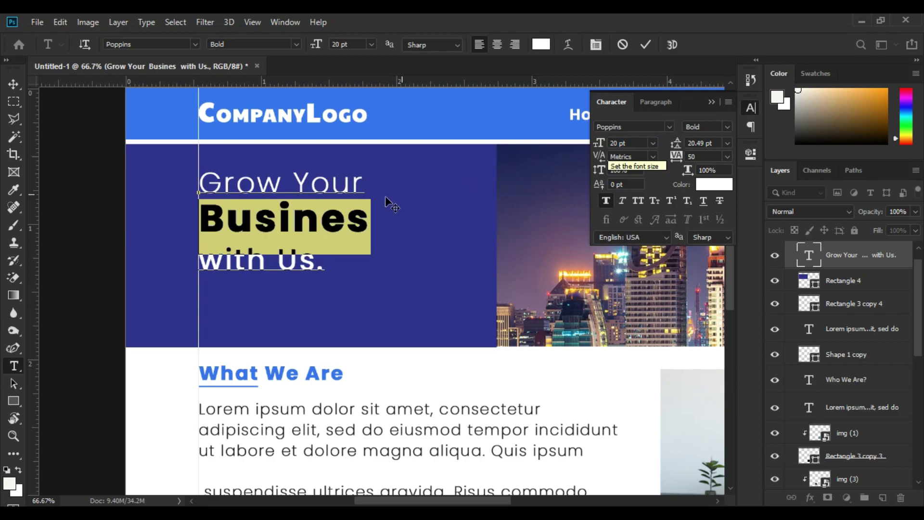
Set the 'with Us.' line to ExtraLight and commit the headline edits.
left_click_drag(200, 260, 324, 260)
left_click(223, 255)
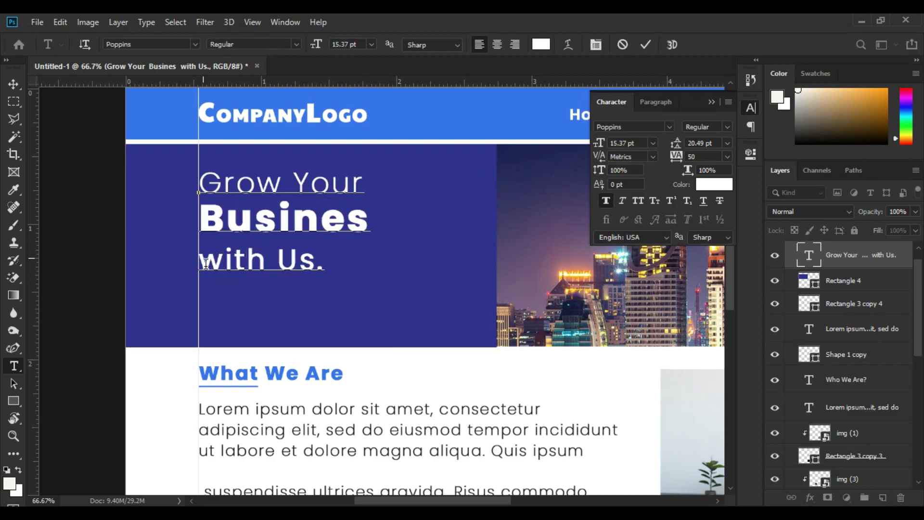
left_click_drag(205, 264, 329, 268)
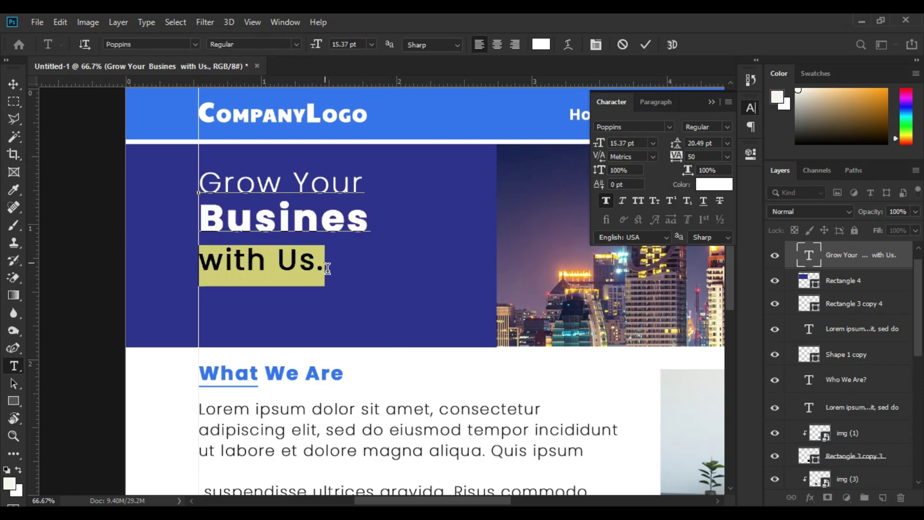
left_click(726, 127)
left_click(720, 138)
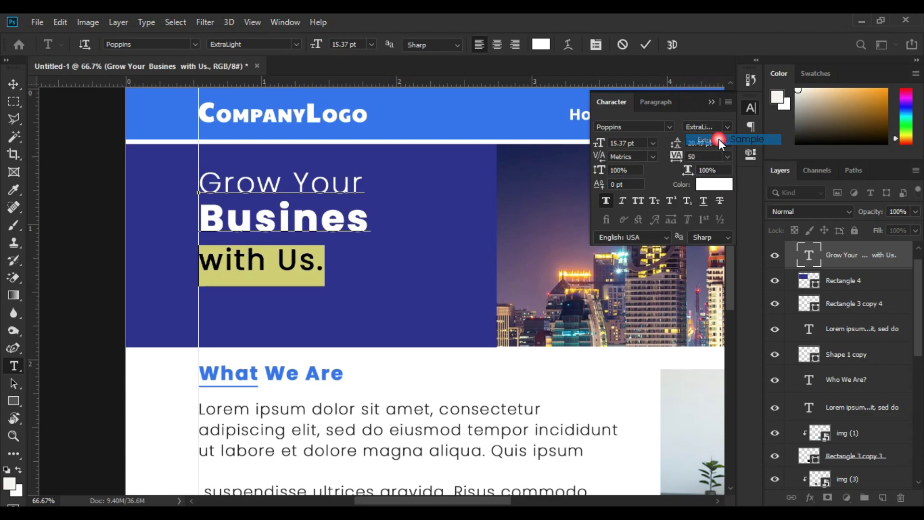
left_click(298, 271)
key("ctrl+Return")
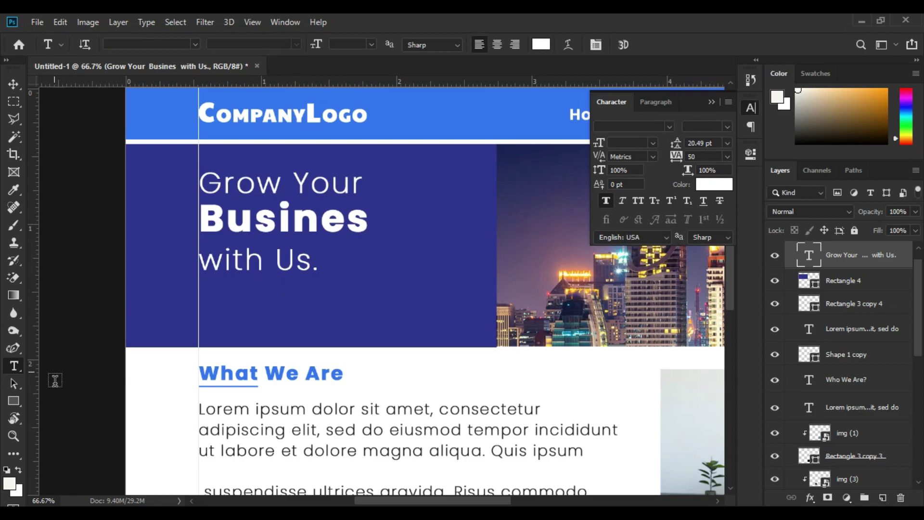
Draw a 256 × 56 px rectangle under the headline with 28 px rounded corners.
left_click(19, 404)
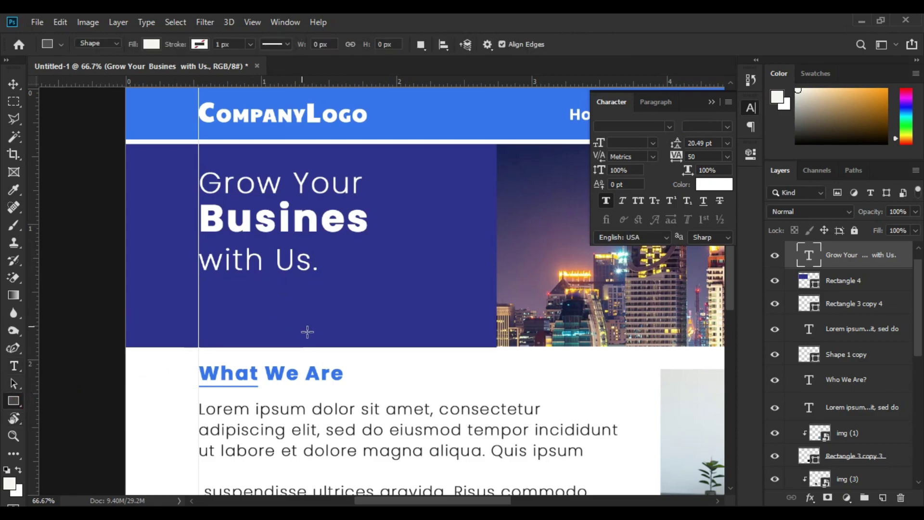
mouse_move(199, 288)
left_mouse_down()
mouse_move(326, 316)
mouse_move(319, 318)
left_mouse_up()
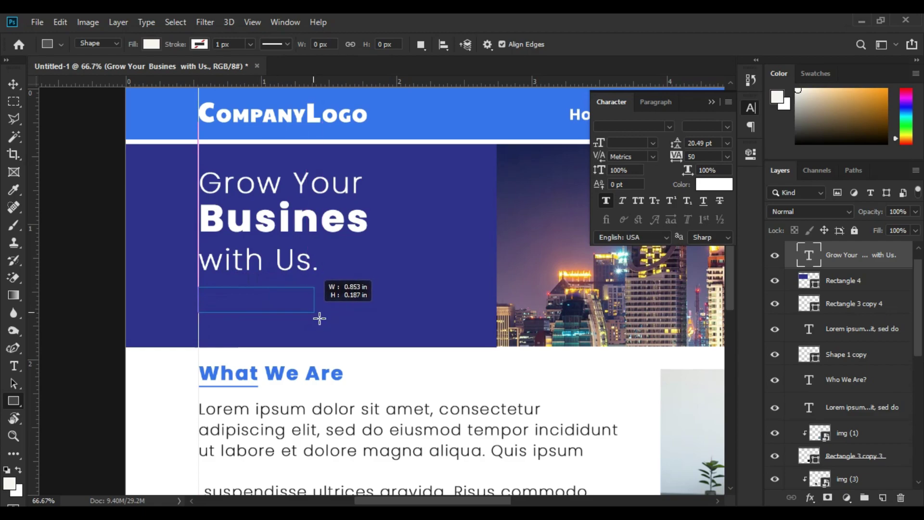
left_click_drag(320, 318, 319, 318)
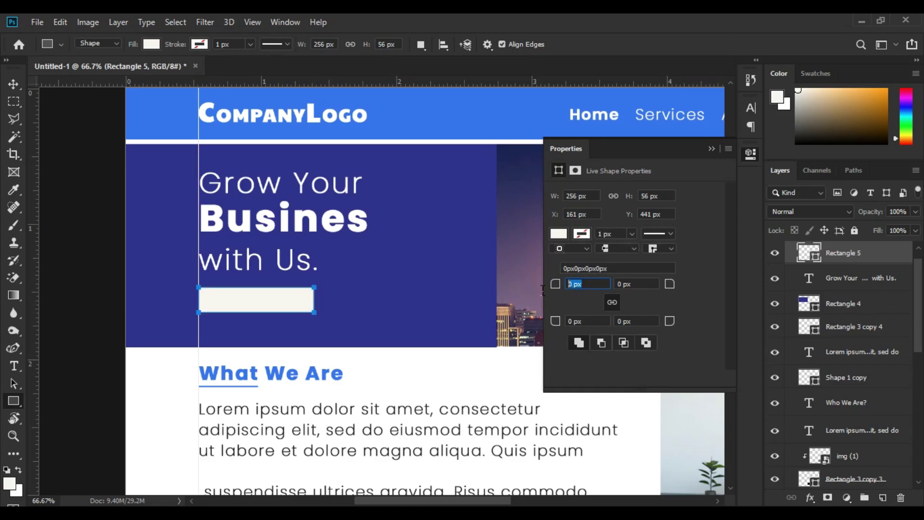
type("50")
key("Return")
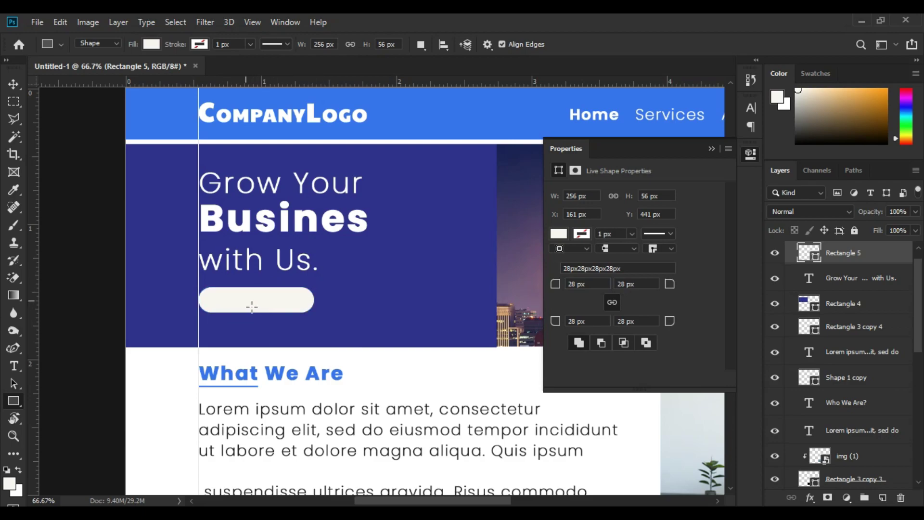
Add a 'Get Started' text layer on the pill button.
left_click(13, 365)
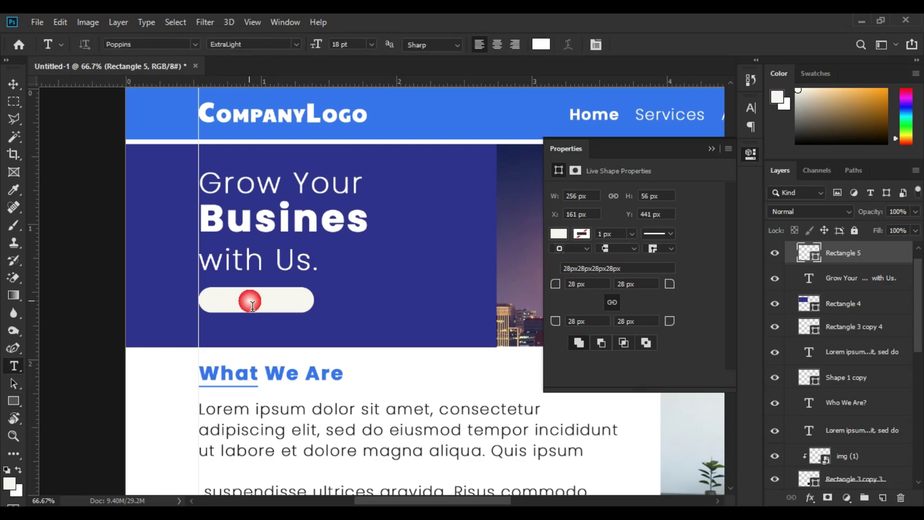
left_click(249, 300)
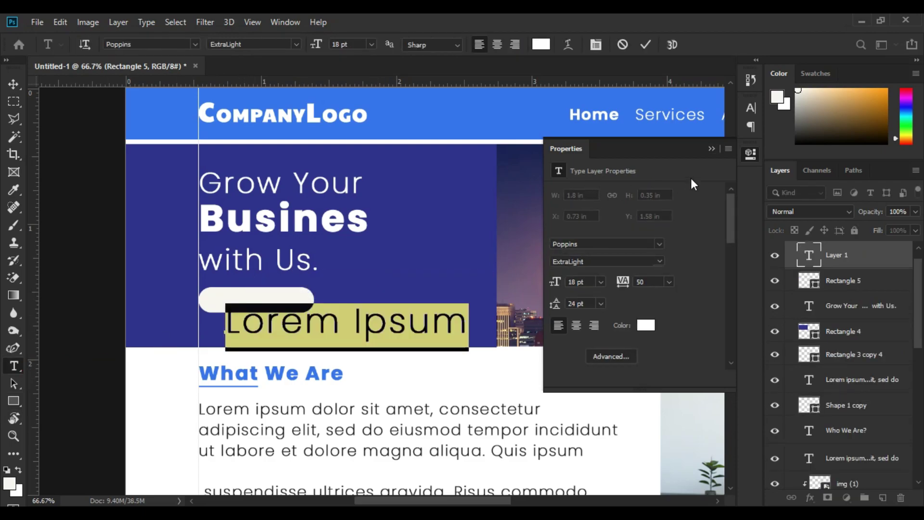
left_click(710, 149)
key("BackSpace")
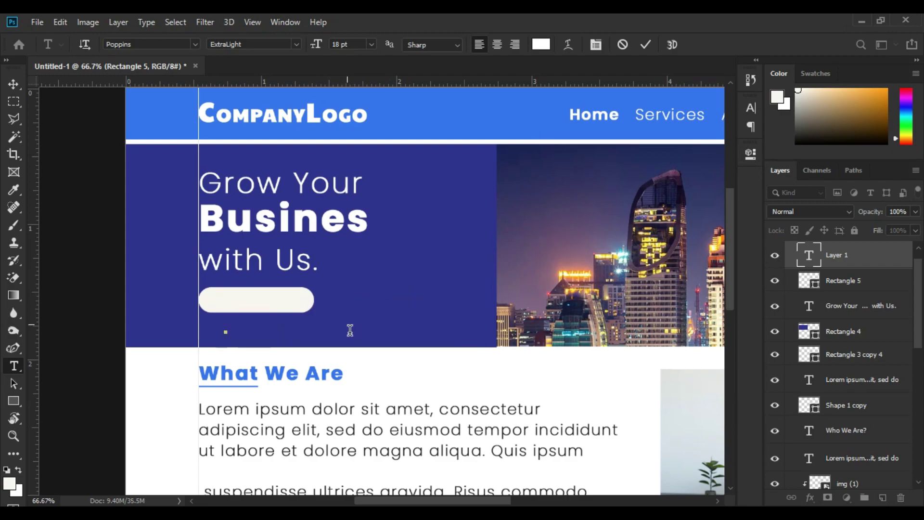
type("Get")
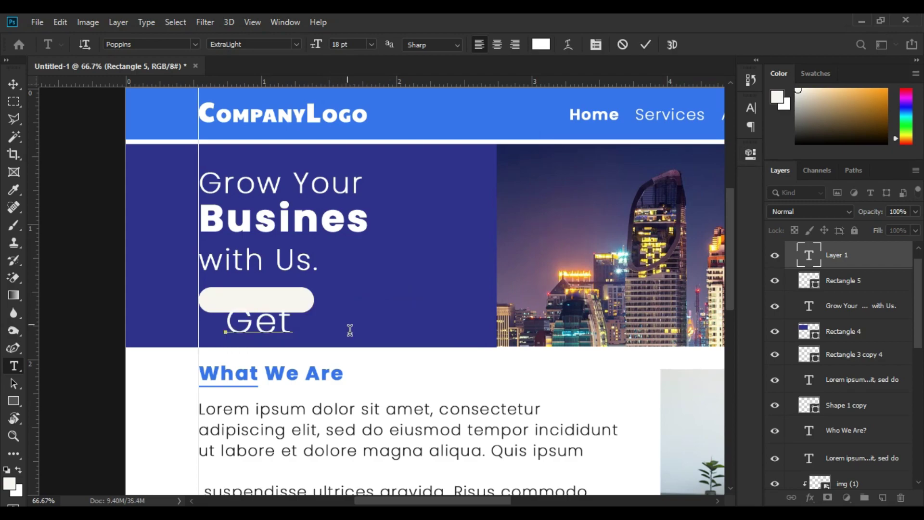
type(" St")
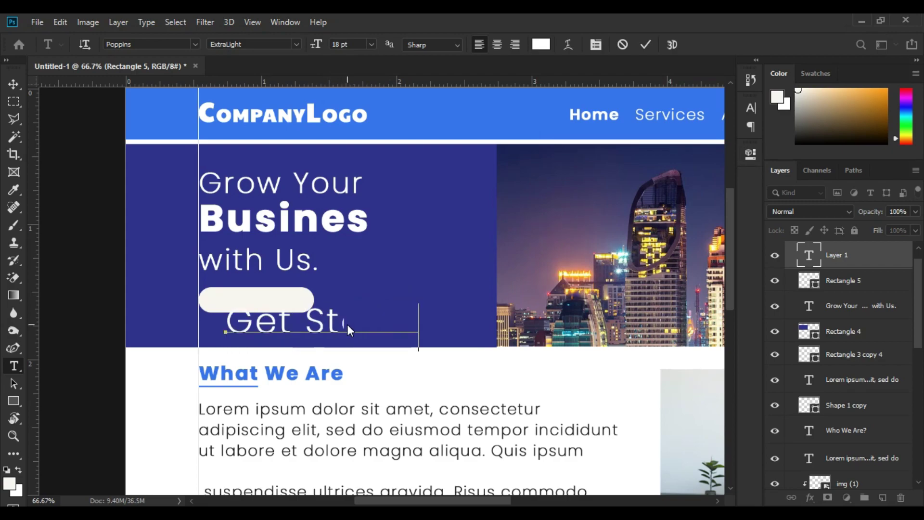
type("arted")
Colour the Get Started text black (000000).
left_click(308, 335)
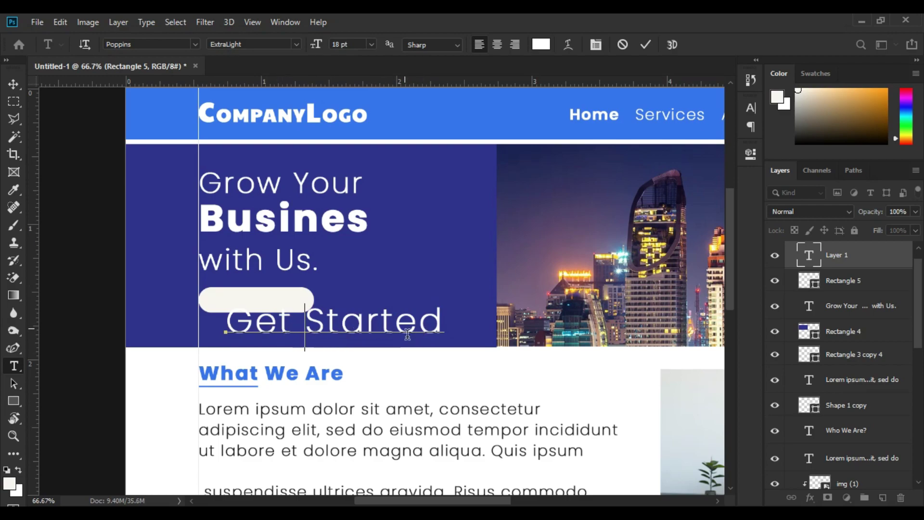
double_click(408, 333)
triple_click(408, 333)
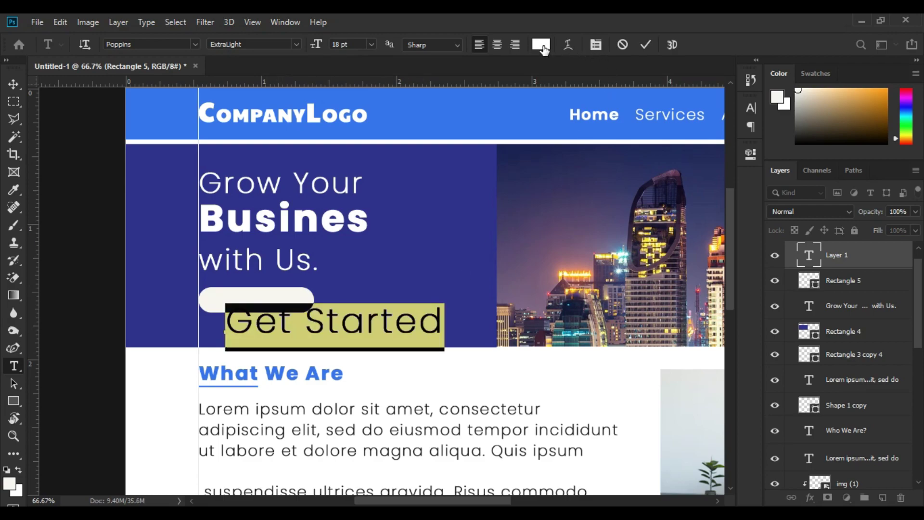
left_click(541, 44)
type("000000")
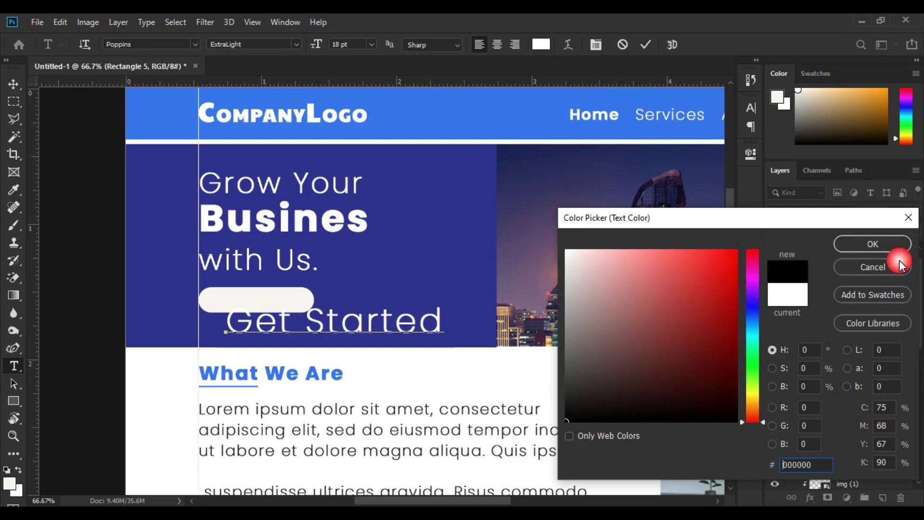
left_click(880, 243)
Move Get Started onto the button and scale it to about 7.17 pt.
left_click(378, 322)
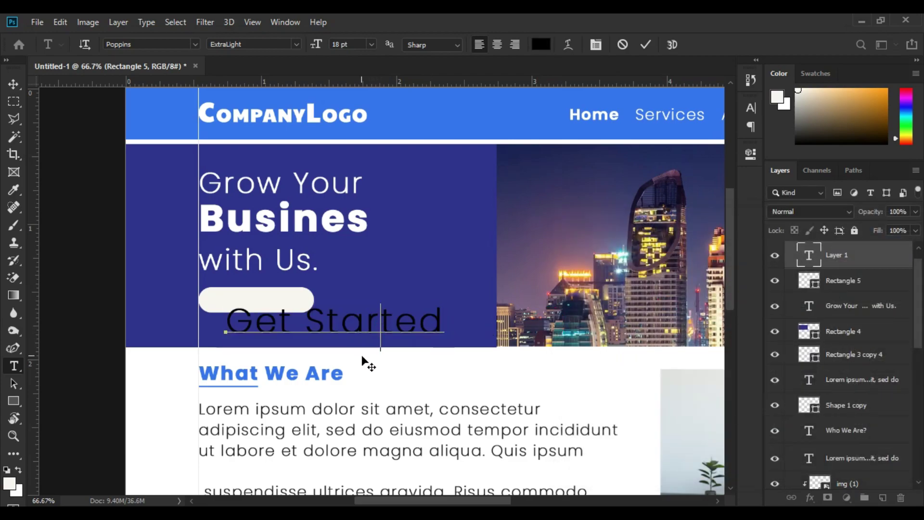
left_click_drag(348, 347, 348, 336)
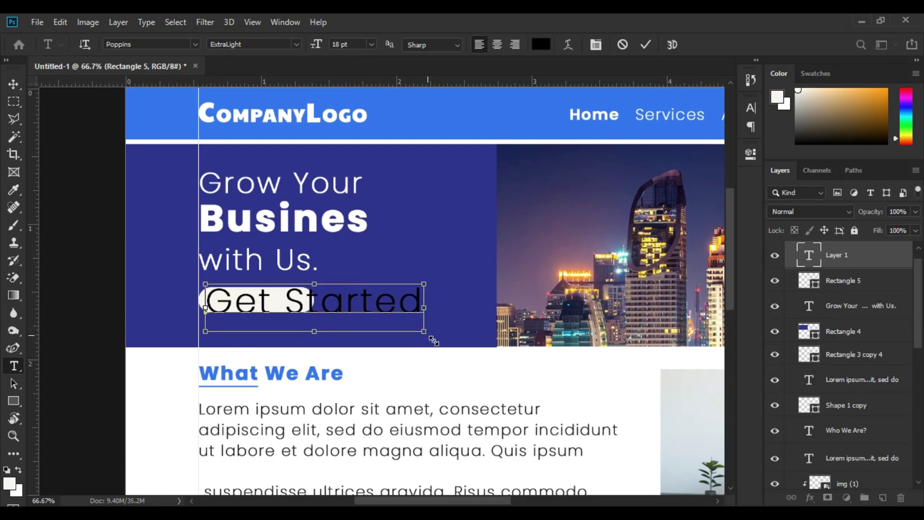
left_click_drag(434, 339, 264, 342)
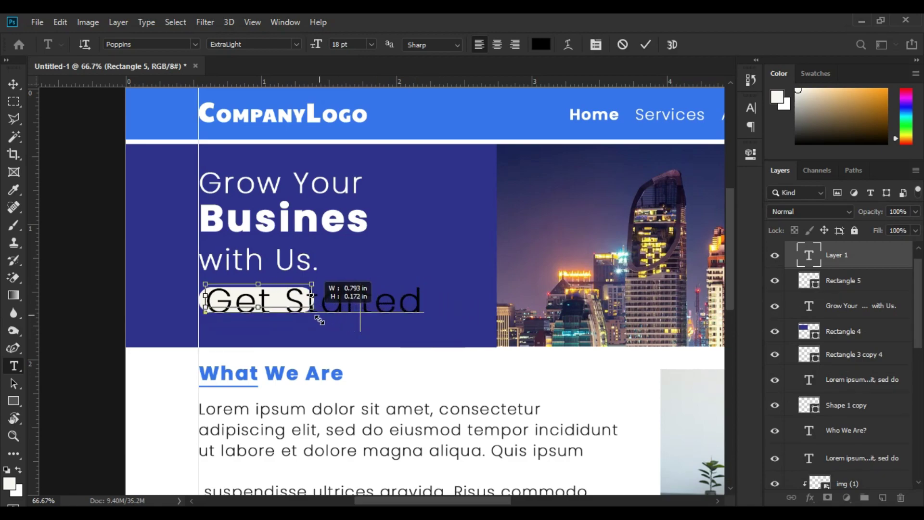
left_click(264, 342)
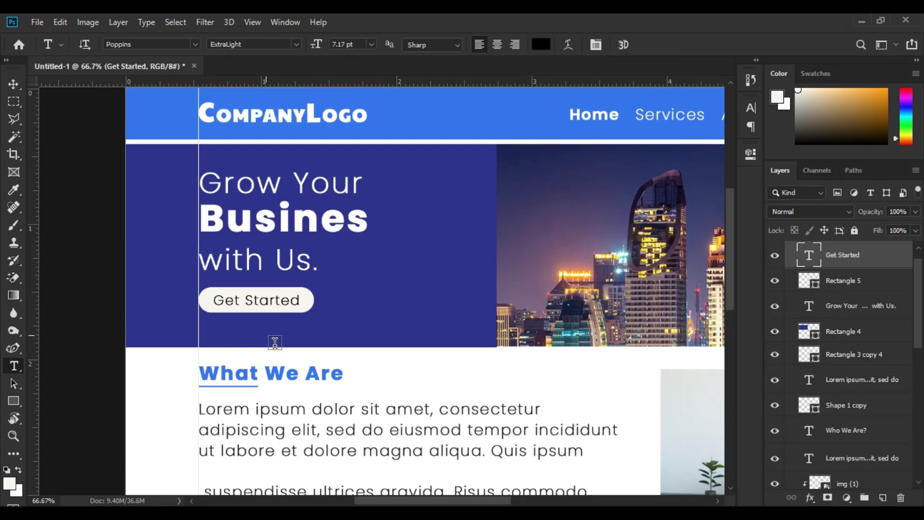
key("ctrl+minus")
key("ctrl+minus")
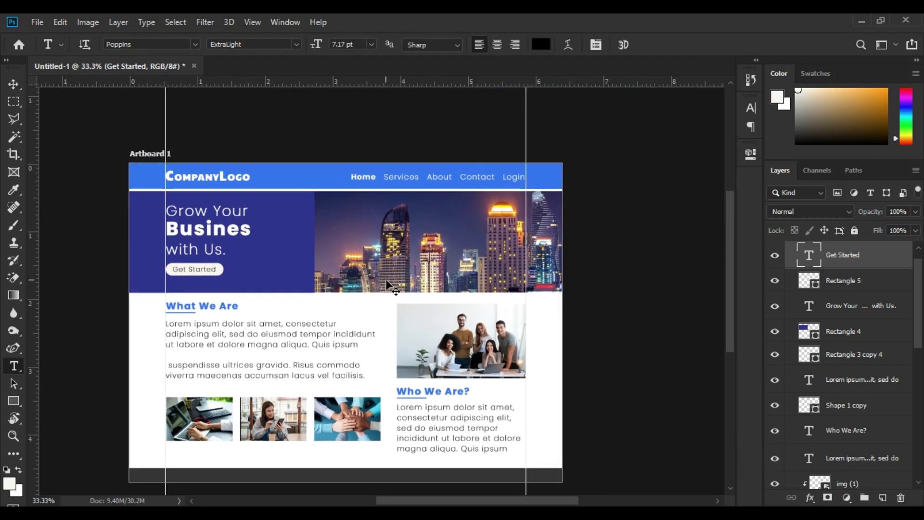
Lower the hero overlay rectangle's opacity to 58%.
key("ctrl+plus")
left_click_drag(377, 276, 434, 285)
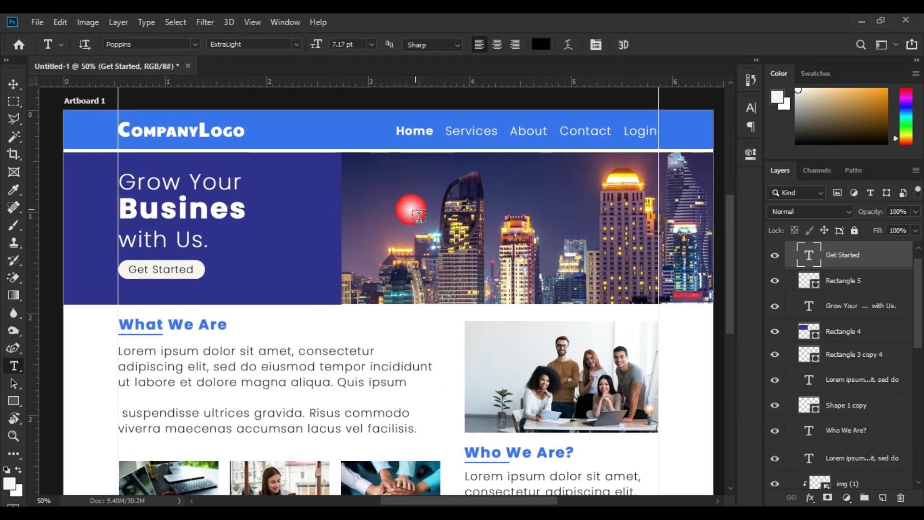
key("v")
left_click(225, 258)
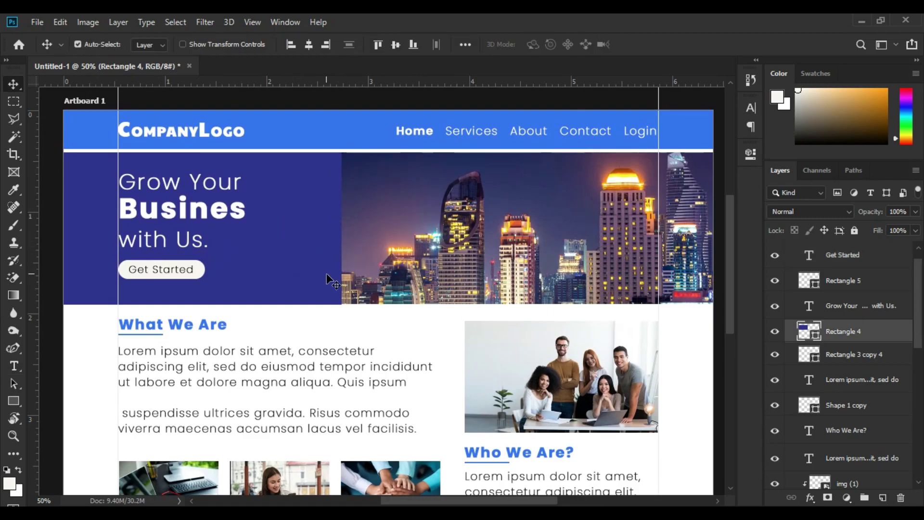
left_click(915, 212)
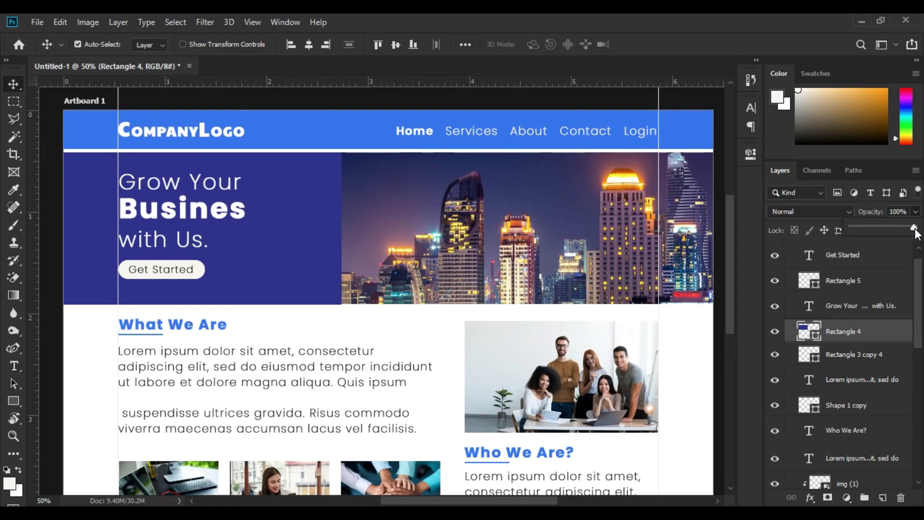
left_click_drag(896, 226, 887, 230)
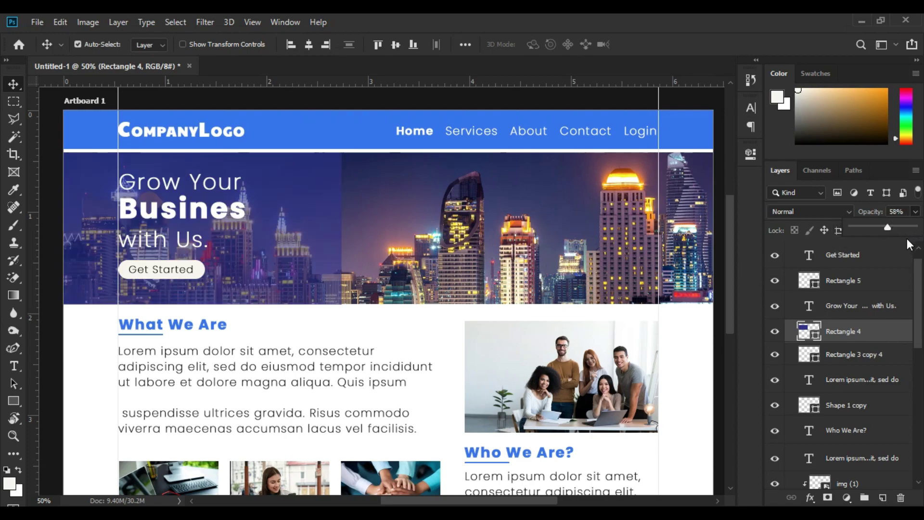
Change the overlay rectangle's fill to darker navy #0b0d5e.
left_click(751, 156)
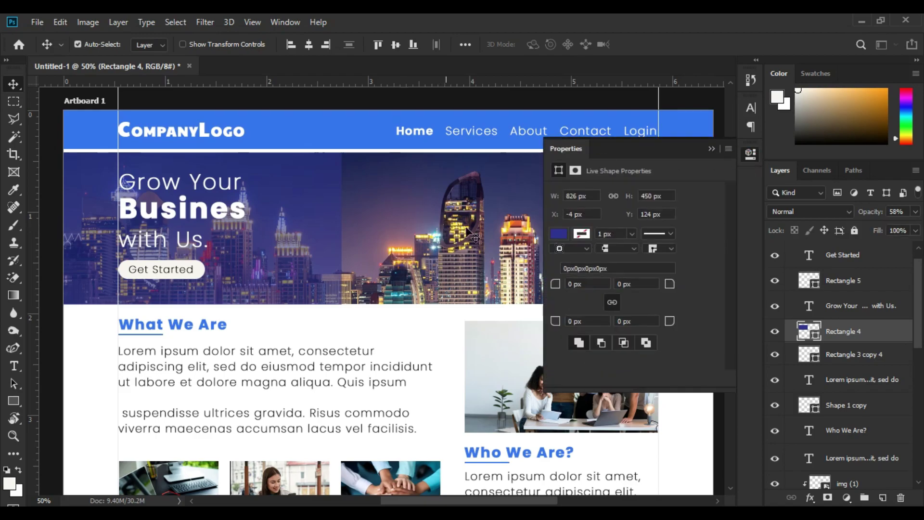
left_click(561, 234)
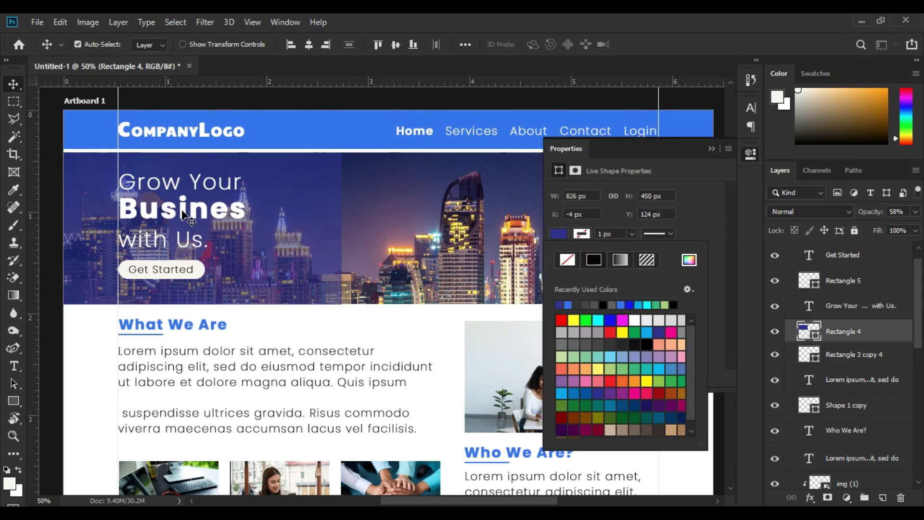
left_click(689, 260)
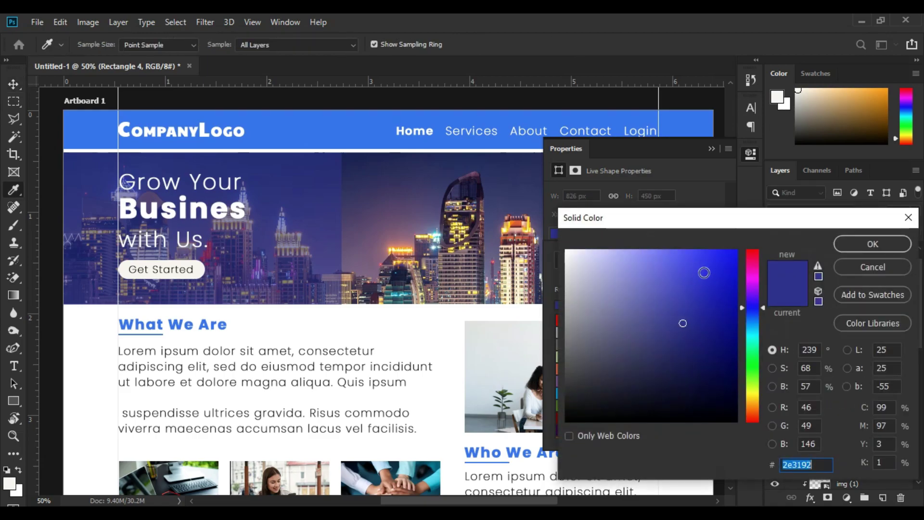
mouse_move(683, 324)
left_mouse_down()
mouse_move(718, 349)
mouse_move(717, 358)
left_mouse_up()
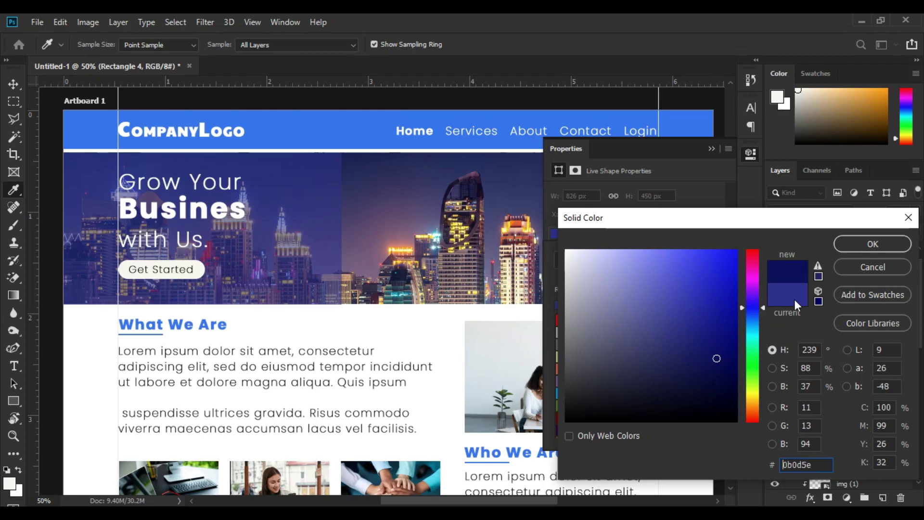
left_click(873, 244)
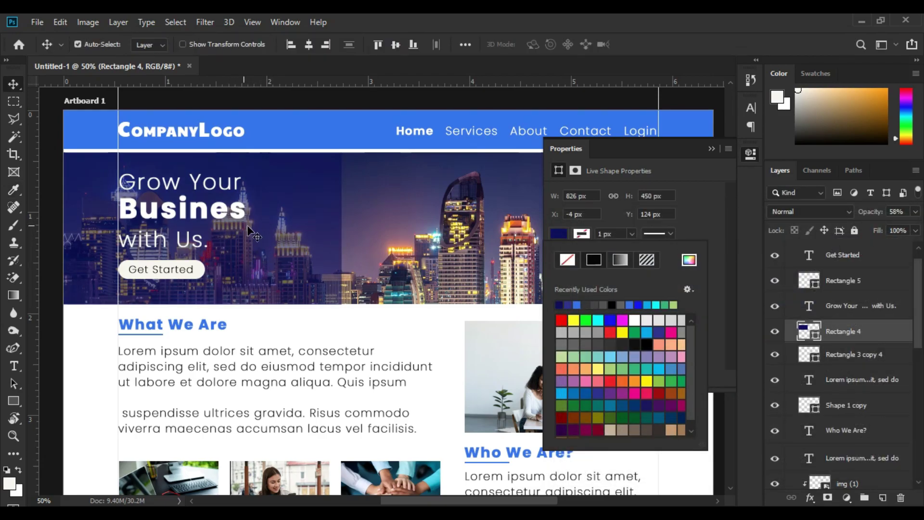
left_click(162, 68)
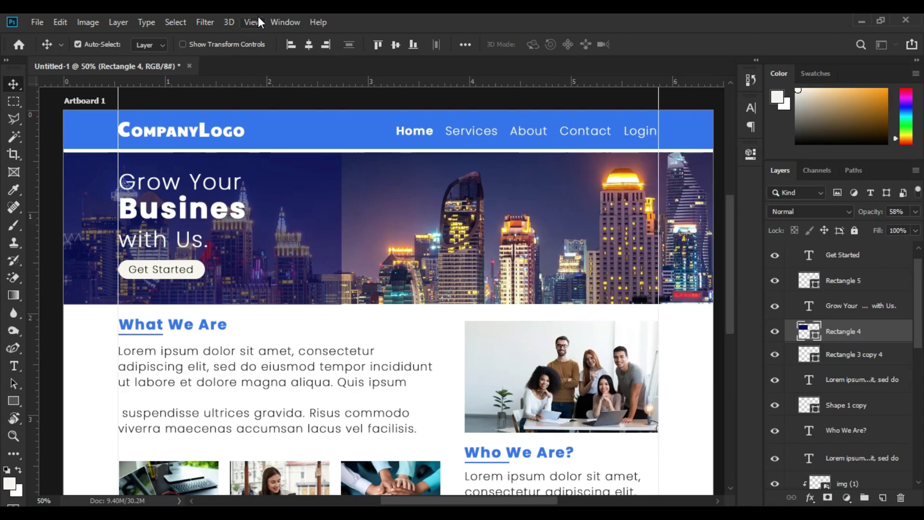
Clear all guides from the artboard using the View menu.
scroll(493, 300, "down", 3)
scroll(493, 301, "down", 2)
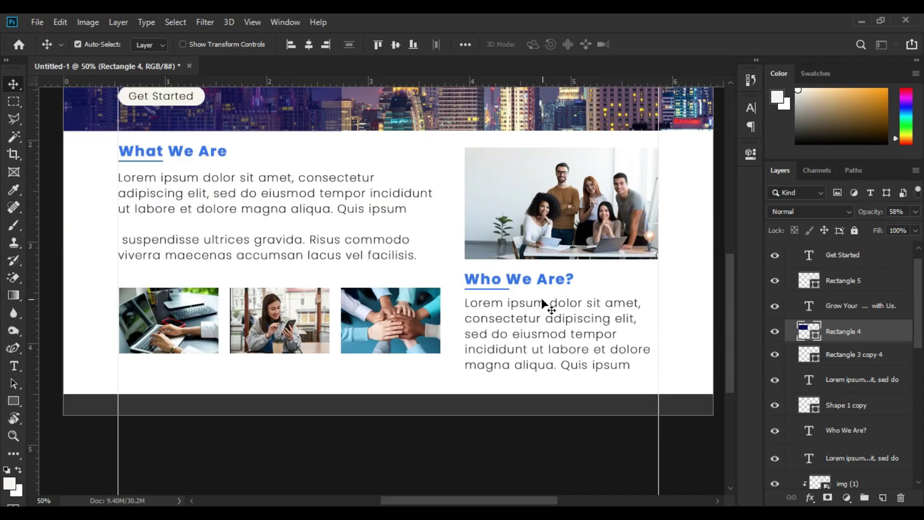
scroll(526, 305, "up", 3)
scroll(526, 305, "up", 1)
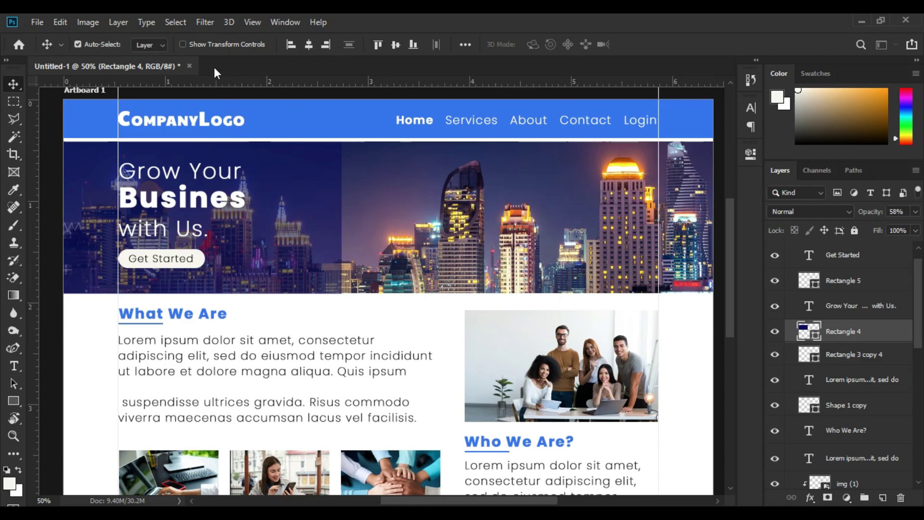
left_click(255, 21)
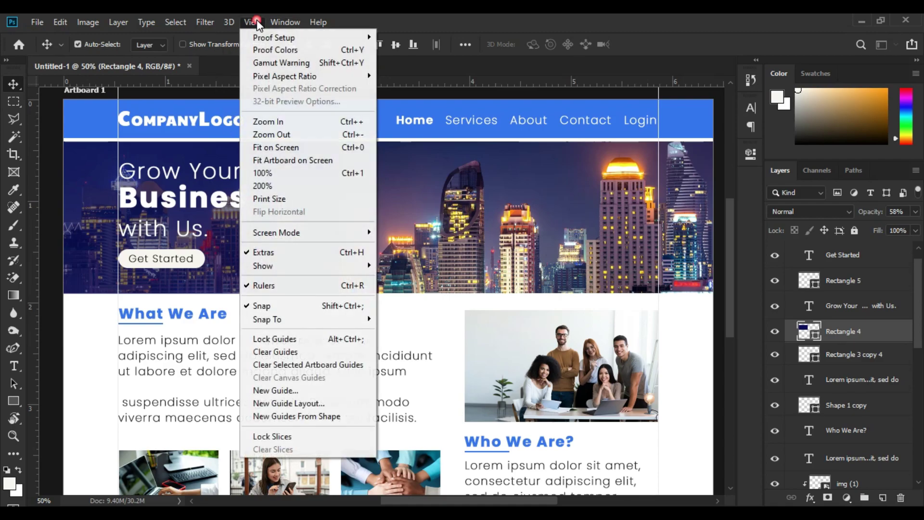
left_click(307, 351)
Pan the view toward the What We Are section and team photo.
mouse_move(415, 344)
left_mouse_down()
mouse_move(413, 321)
mouse_move(392, 295)
left_mouse_up()
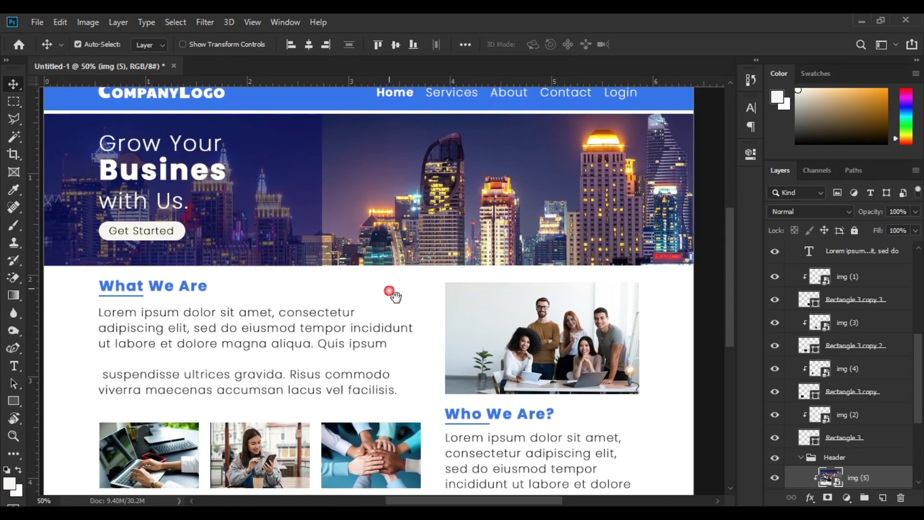
left_click(283, 321)
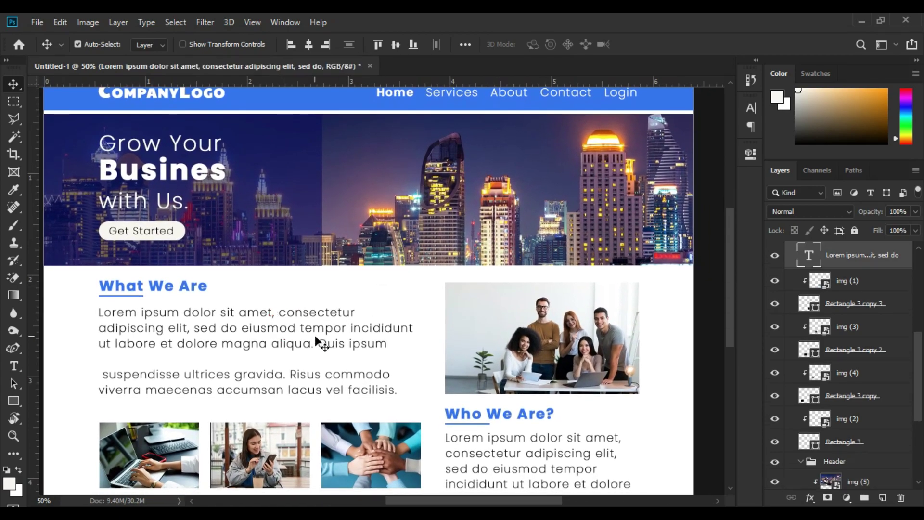
left_click_drag(429, 322, 362, 301)
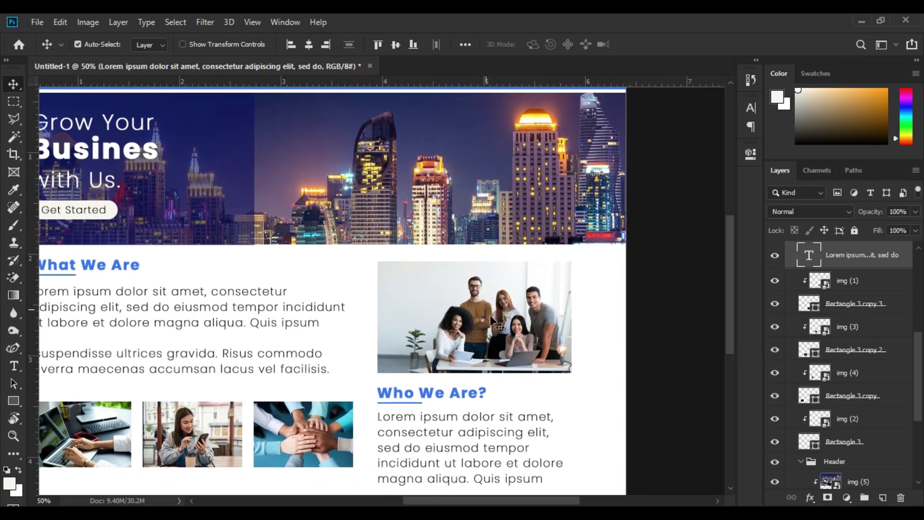
Draw a dark navy rectangle over the team photo at 43% opacity.
left_click(19, 399)
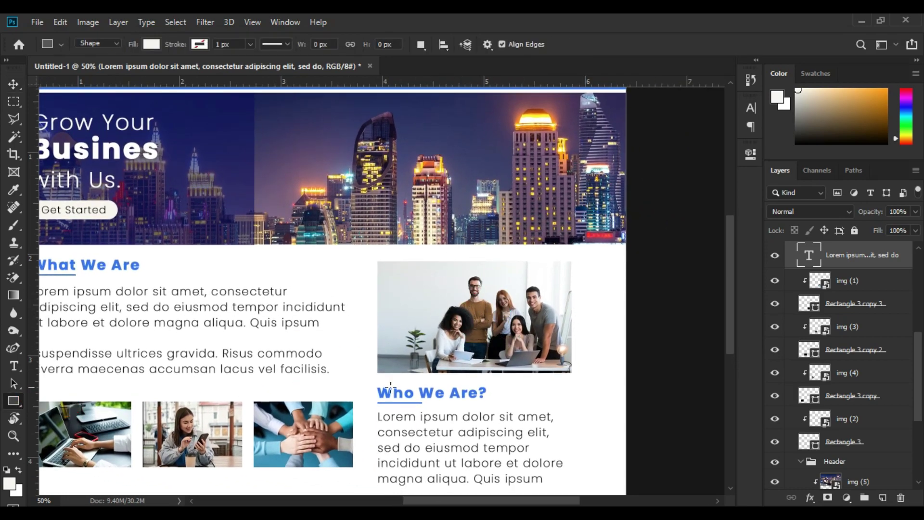
left_click_drag(383, 268, 578, 377)
left_click(564, 237)
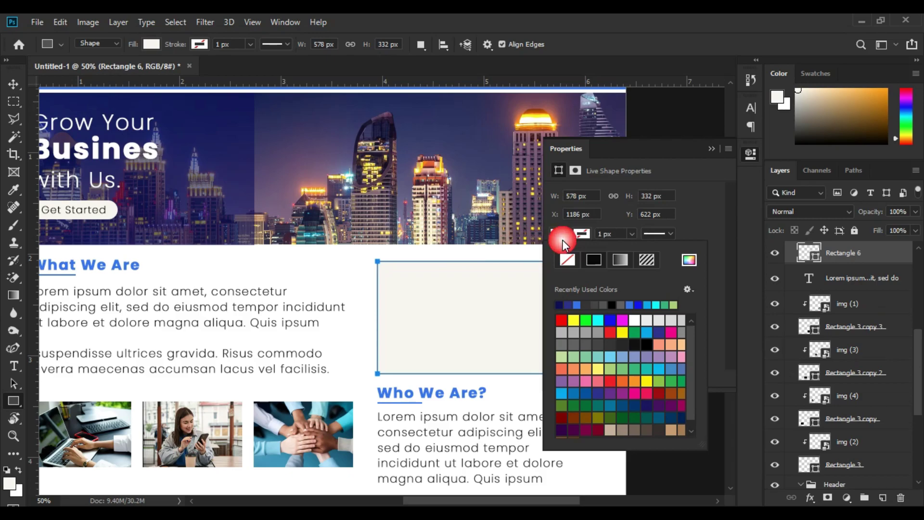
left_click(562, 305)
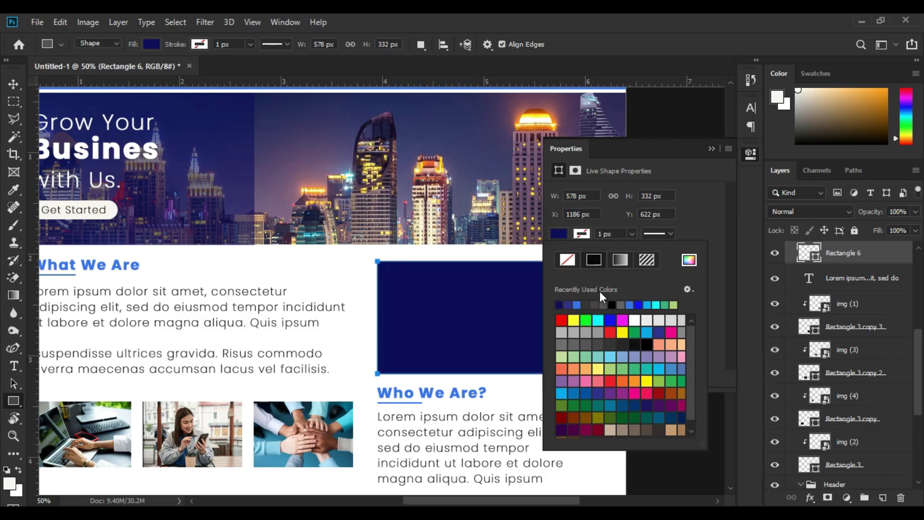
left_click_drag(637, 154, 663, 151)
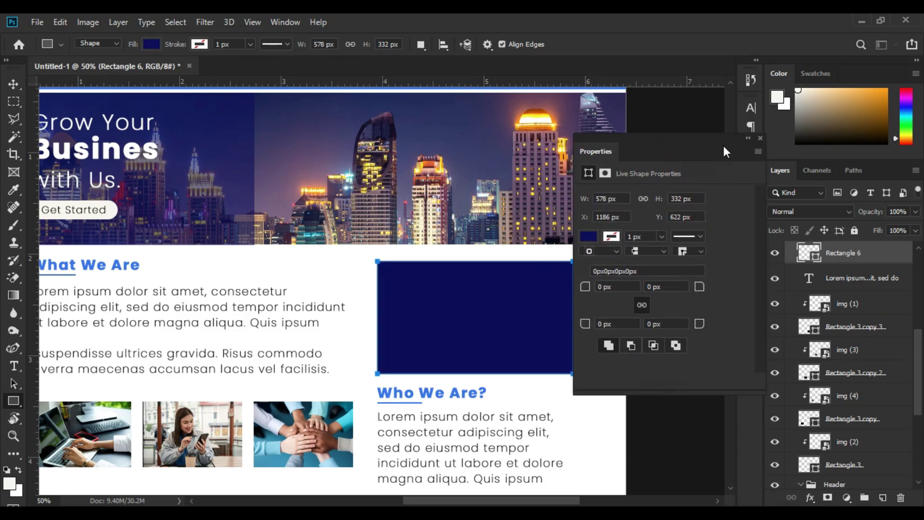
left_click(915, 211)
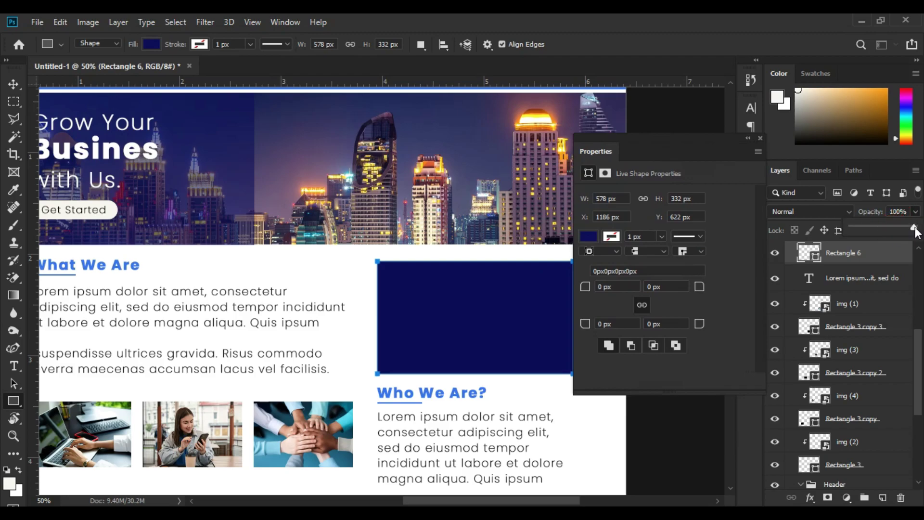
left_click_drag(872, 226, 878, 227)
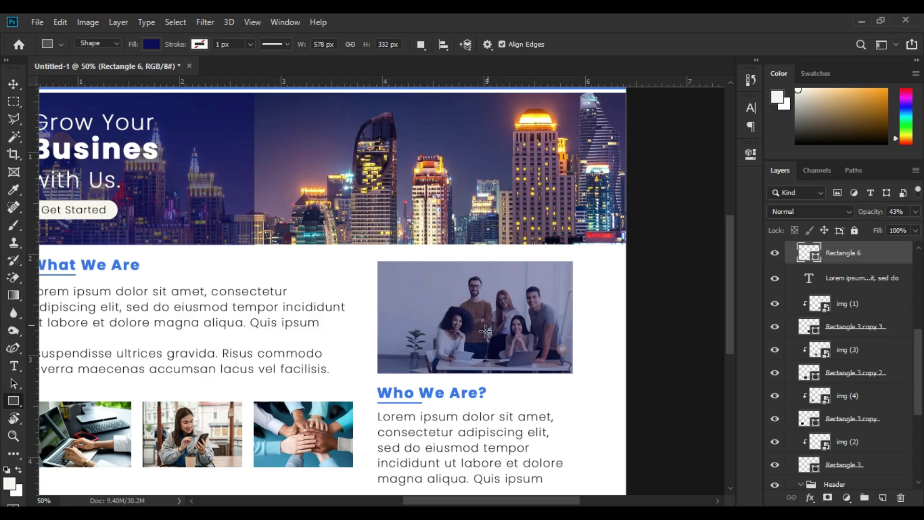
right_click(15, 400)
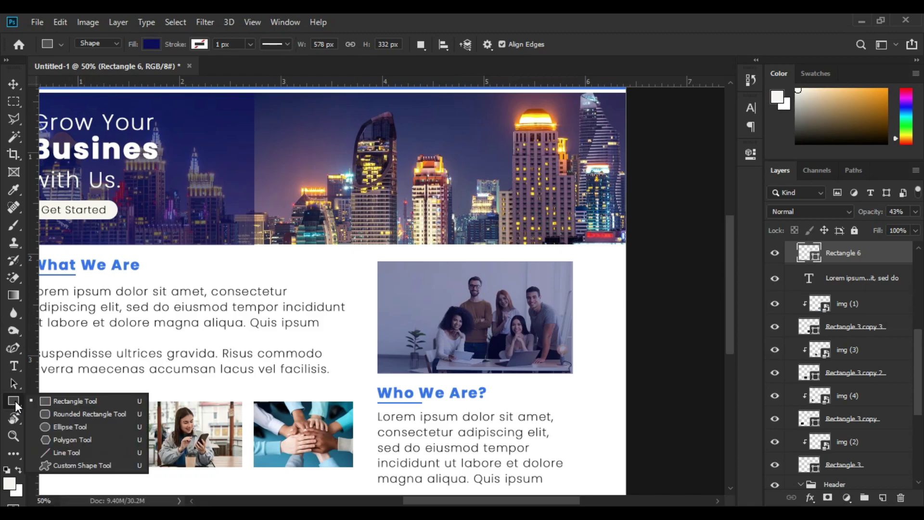
Draw a circle over the team photo and shrink it to about 74%.
left_click(75, 425)
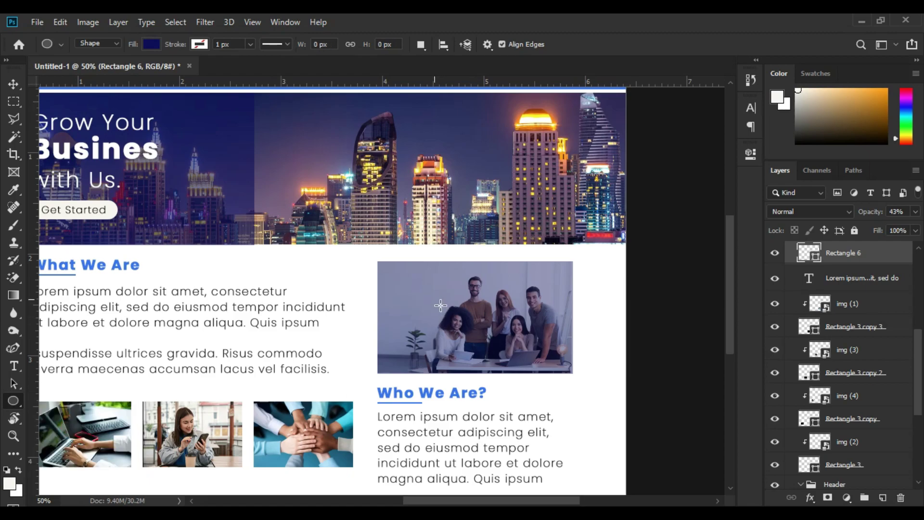
left_click_drag(439, 299, 511, 367)
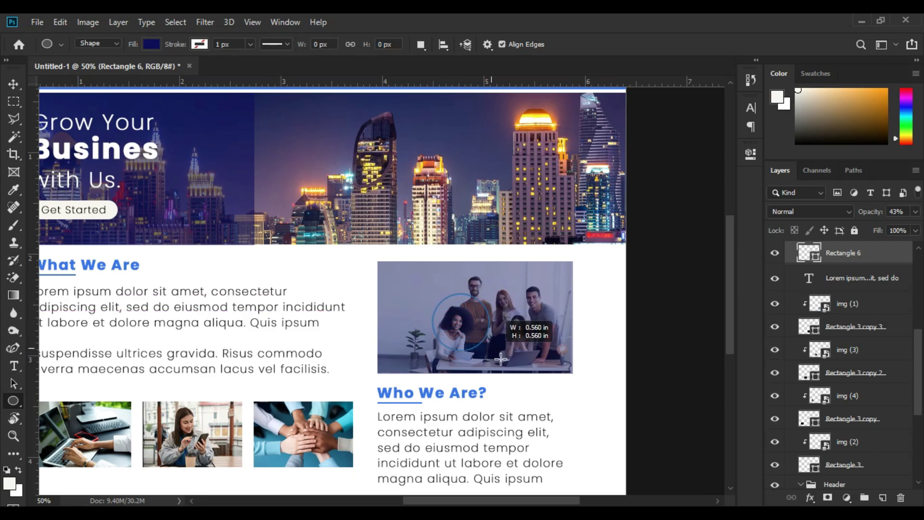
left_click_drag(510, 366, 500, 351)
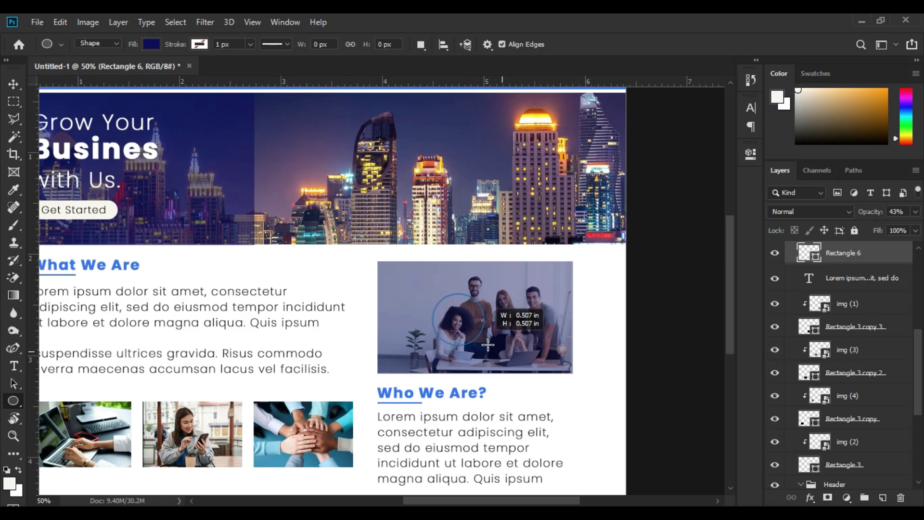
mouse_move(500, 350)
left_mouse_down()
mouse_move(483, 342)
mouse_move(496, 326)
mouse_move(482, 323)
left_mouse_up()
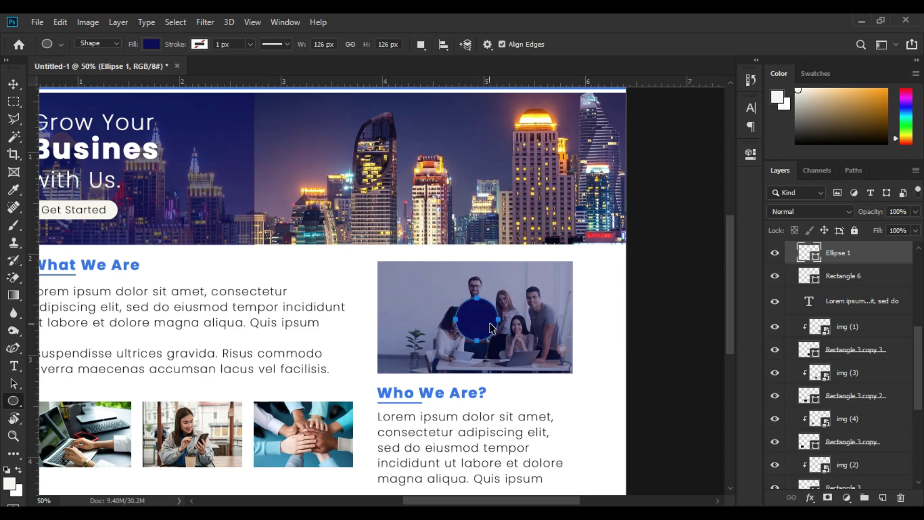
key("ctrl+t")
key("ctrl+plus")
key("ctrl+plus")
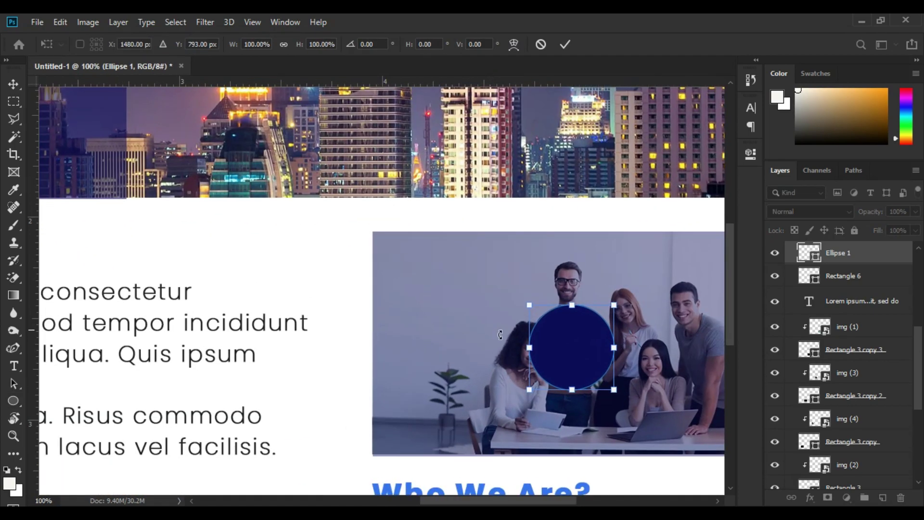
left_click_drag(501, 322, 336, 314)
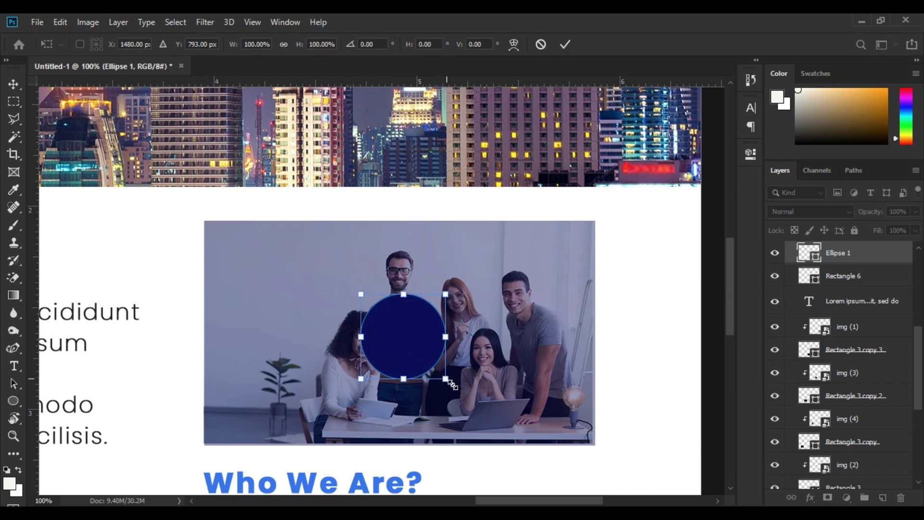
left_click_drag(447, 381, 433, 364)
key("Return")
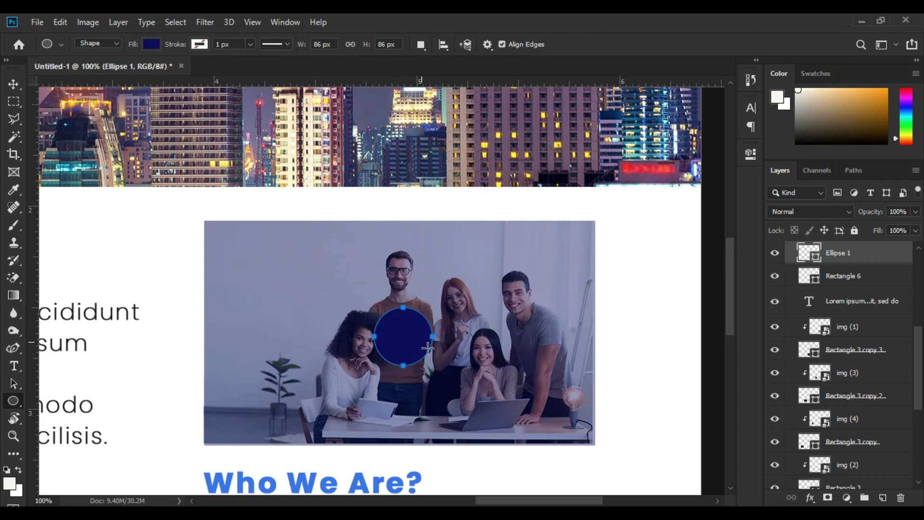
Remove the circle's fill and give it a white 3 px stroke.
left_click(751, 152)
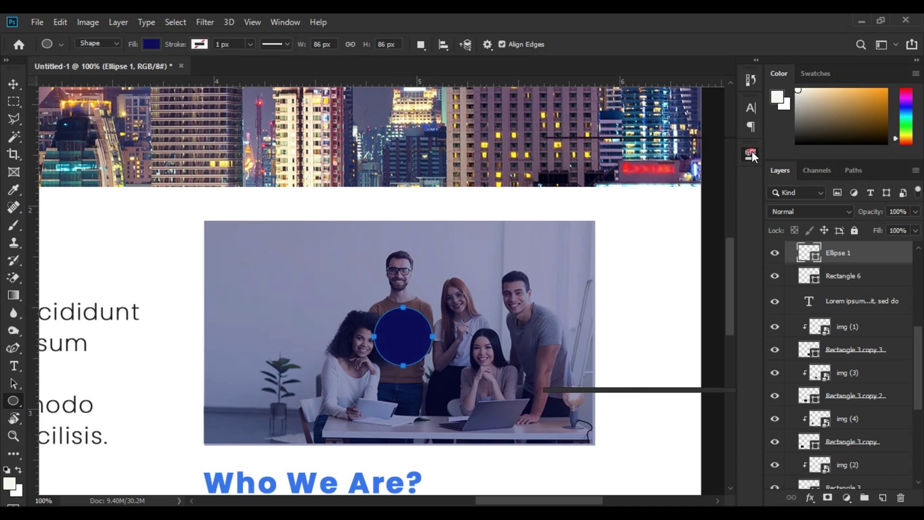
left_click(561, 253)
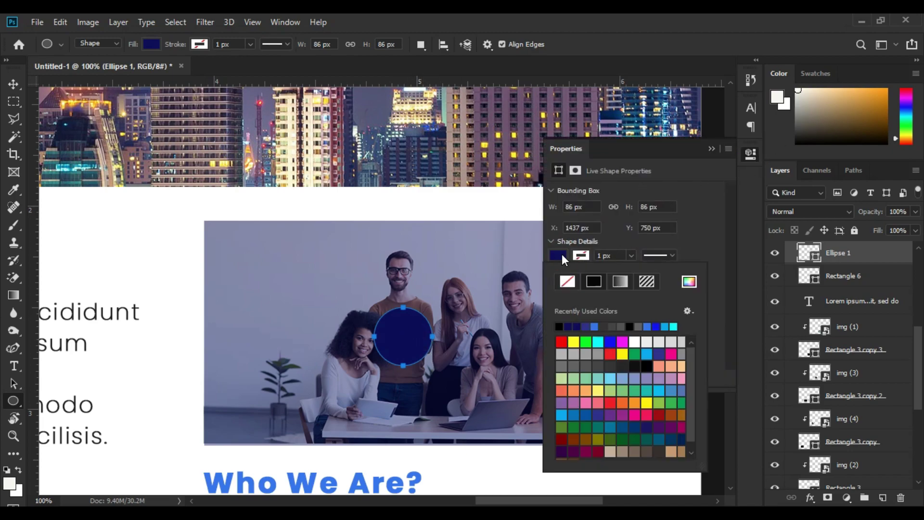
left_click(569, 282)
left_click(588, 256)
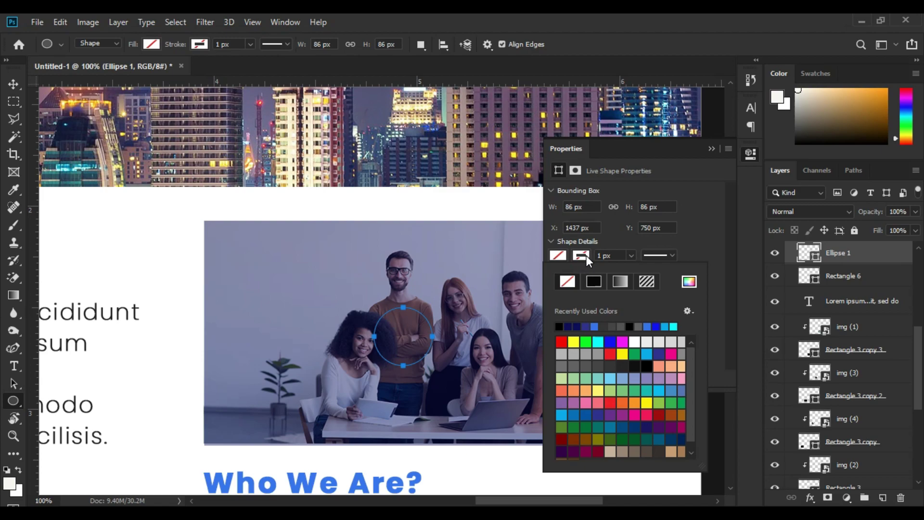
left_click(586, 255)
left_click(634, 342)
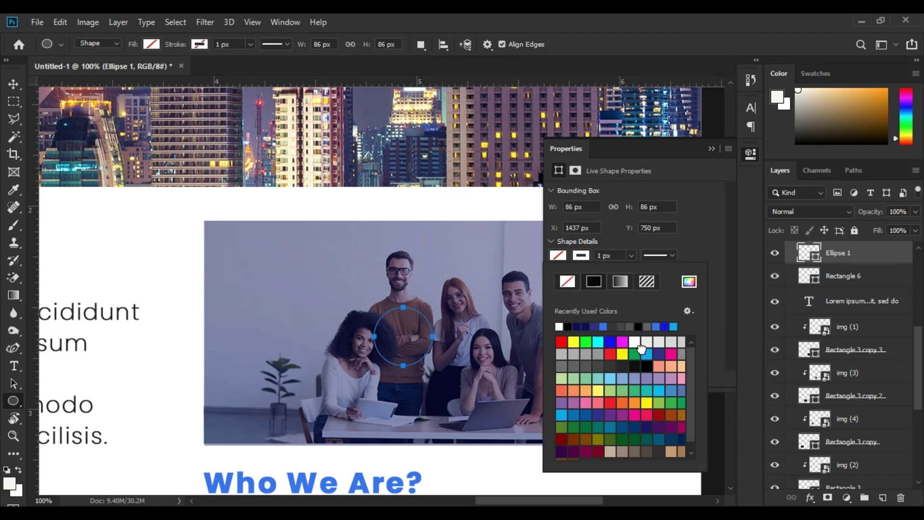
left_click_drag(631, 256, 625, 263)
type("3")
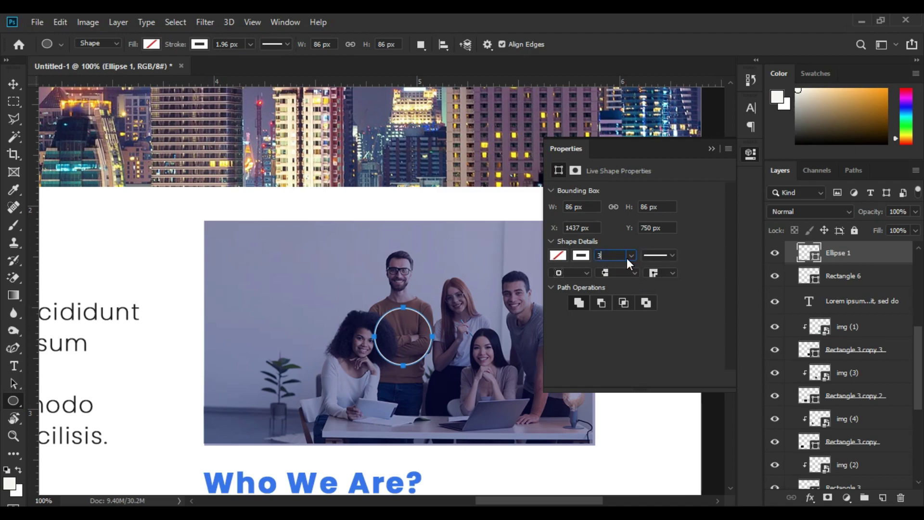
scroll(398, 310, "down", 1)
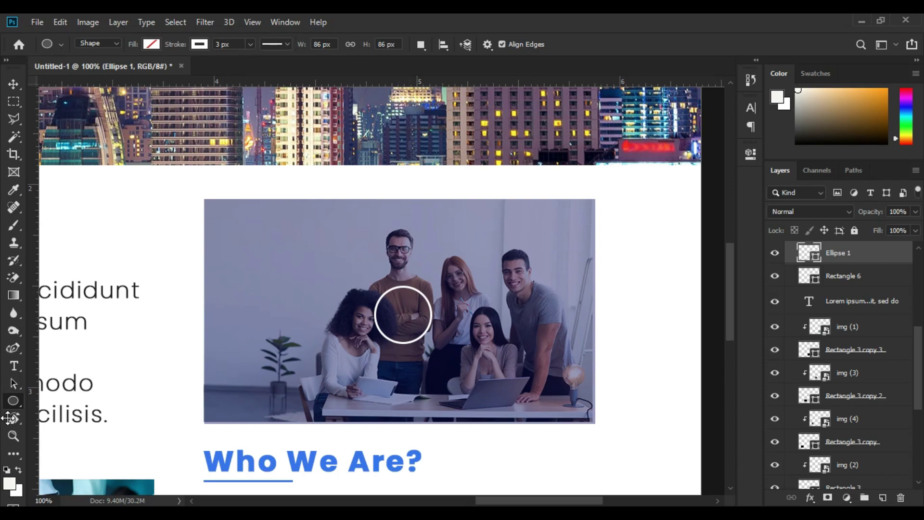
right_click(14, 401)
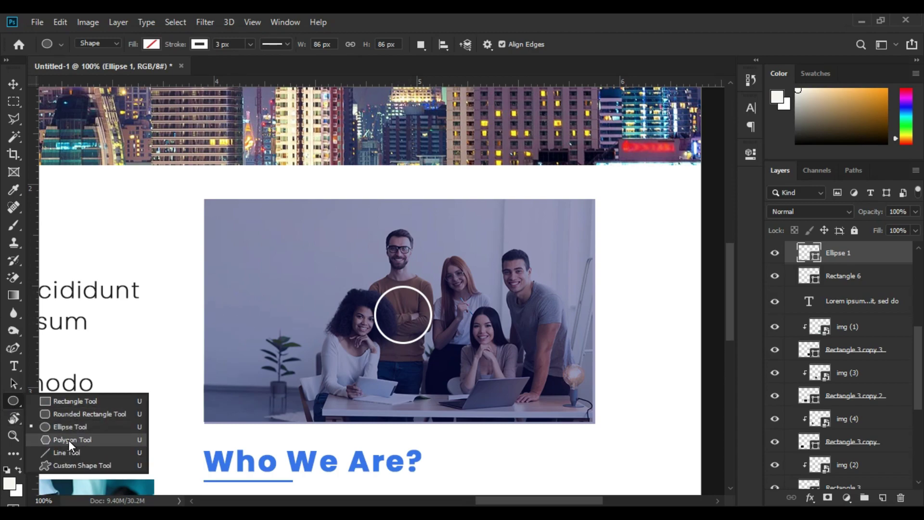
Draw a small 3-sided polygon triangle and fill it white.
left_click(83, 439)
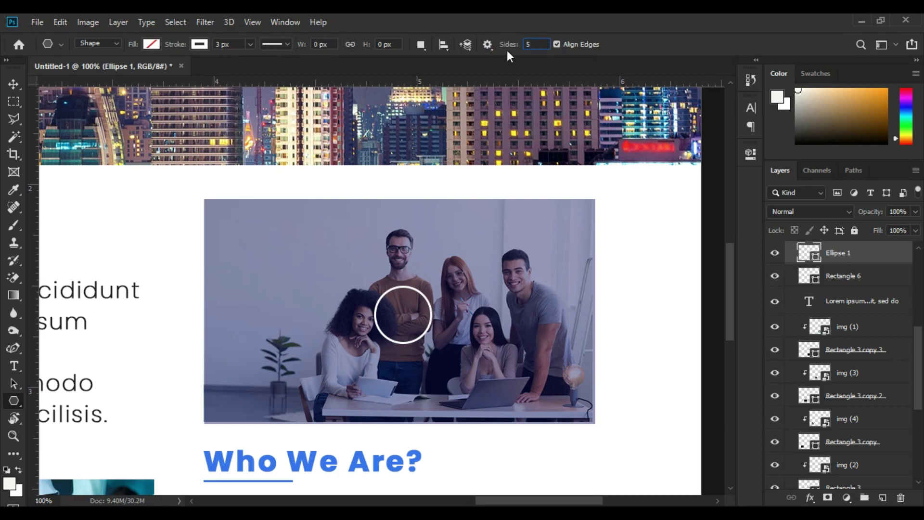
left_click_drag(261, 236, 310, 291)
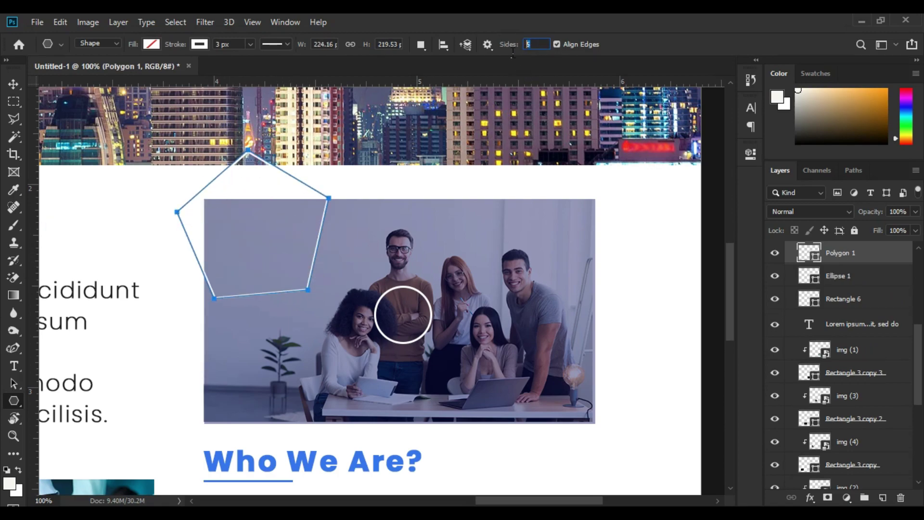
type("3")
left_click_drag(387, 174, 476, 247)
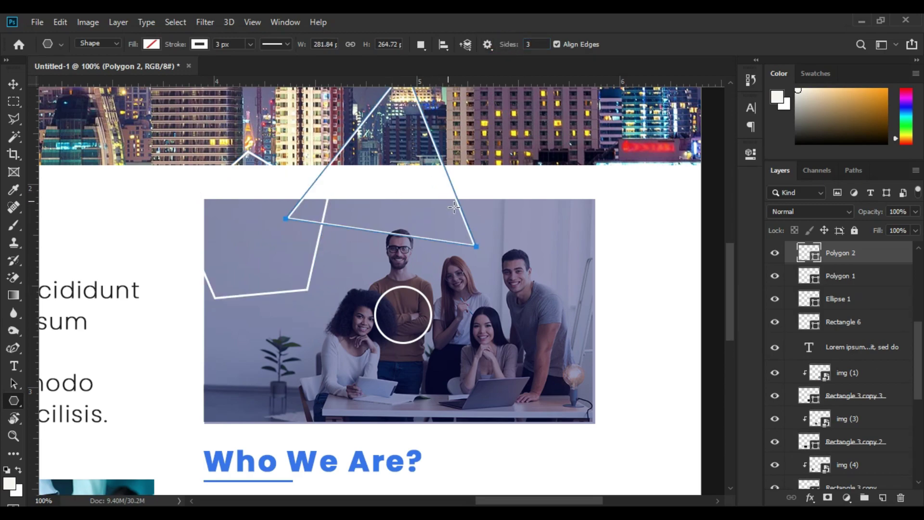
key("ctrl+z")
key("ctrl+z")
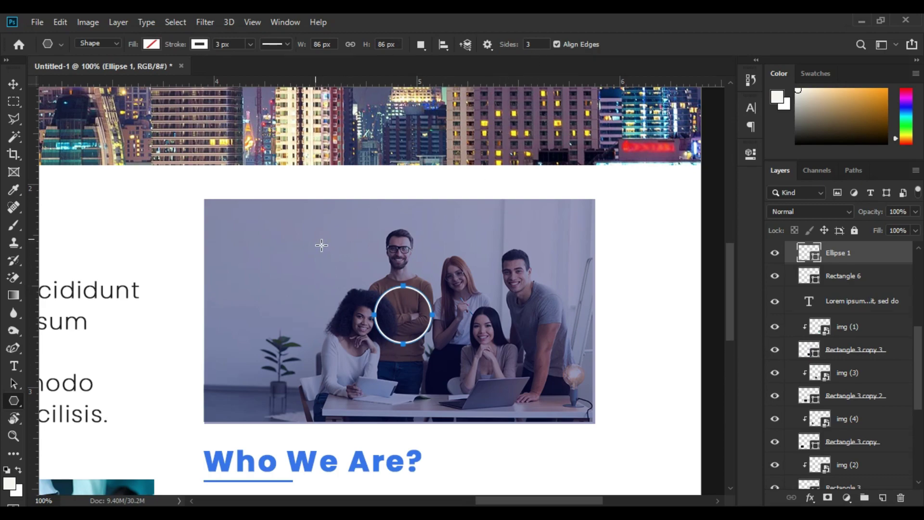
mouse_move(321, 245)
left_mouse_down()
mouse_move(355, 280)
mouse_move(303, 269)
mouse_move(326, 259)
left_mouse_up()
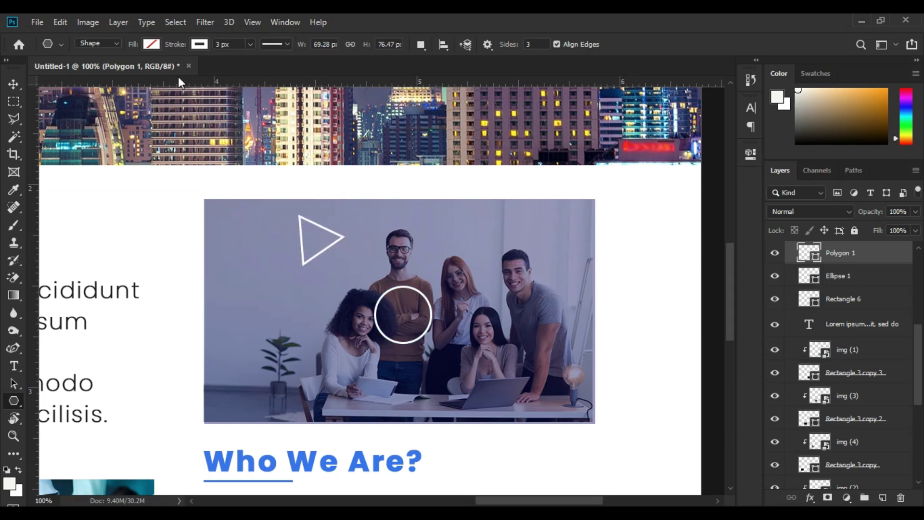
left_click(156, 45)
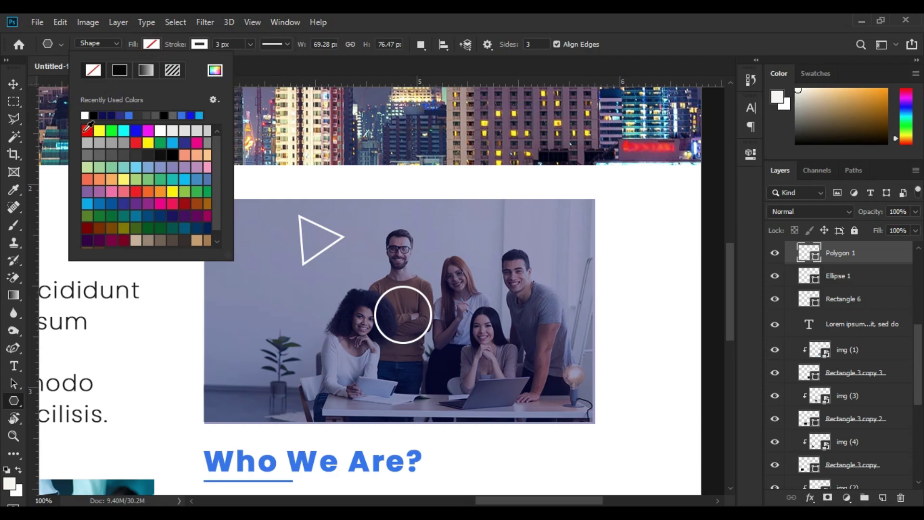
left_click(85, 115)
key("Return")
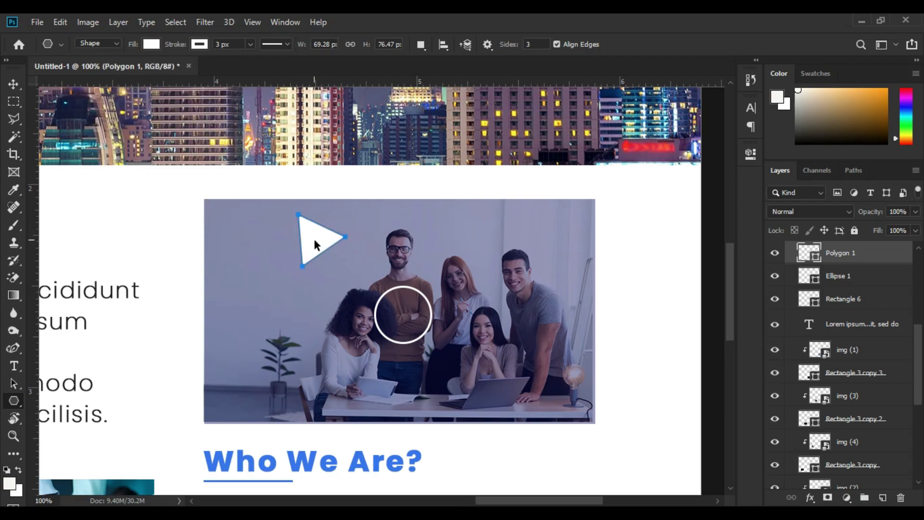
Scale the triangle to about two-thirds and centre it inside the ring.
mouse_move(331, 252)
left_mouse_down()
mouse_move(412, 312)
mouse_move(408, 321)
left_mouse_up()
key("ctrl+plus")
key("ctrl+t")
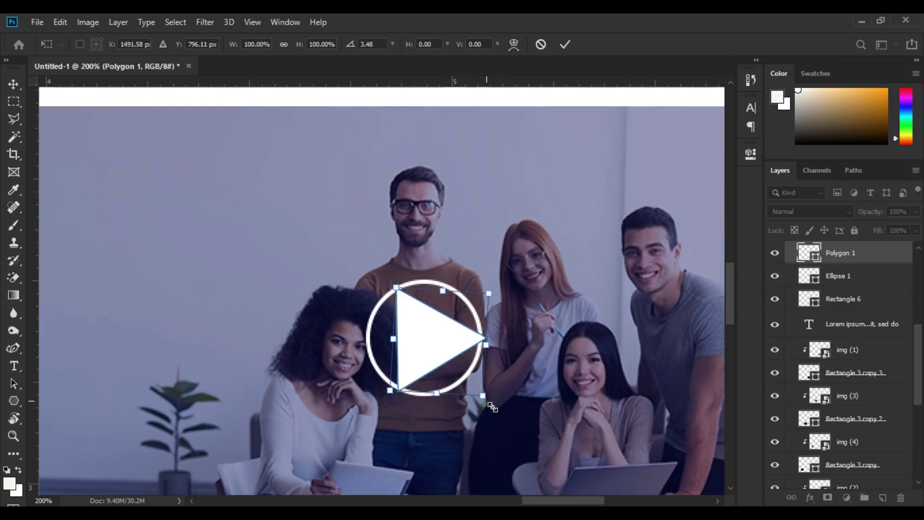
left_click_drag(492, 406, 470, 393)
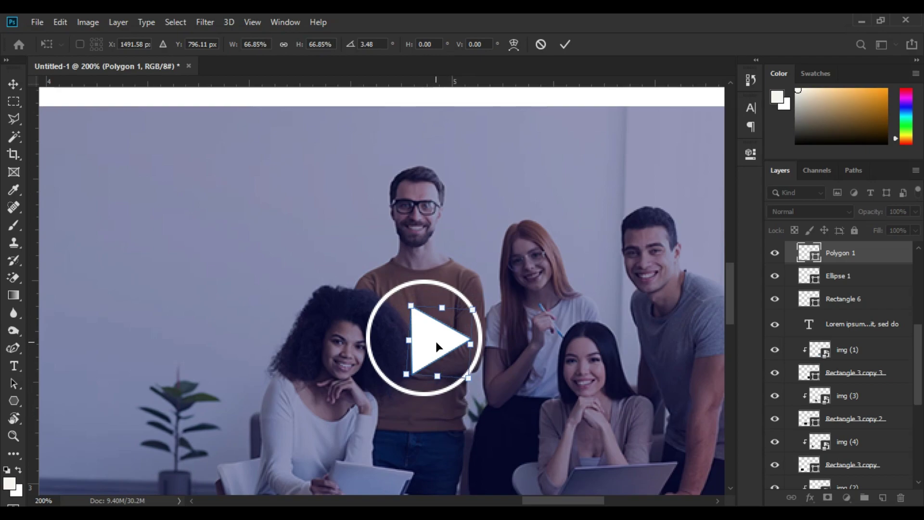
left_click_drag(436, 342, 429, 342)
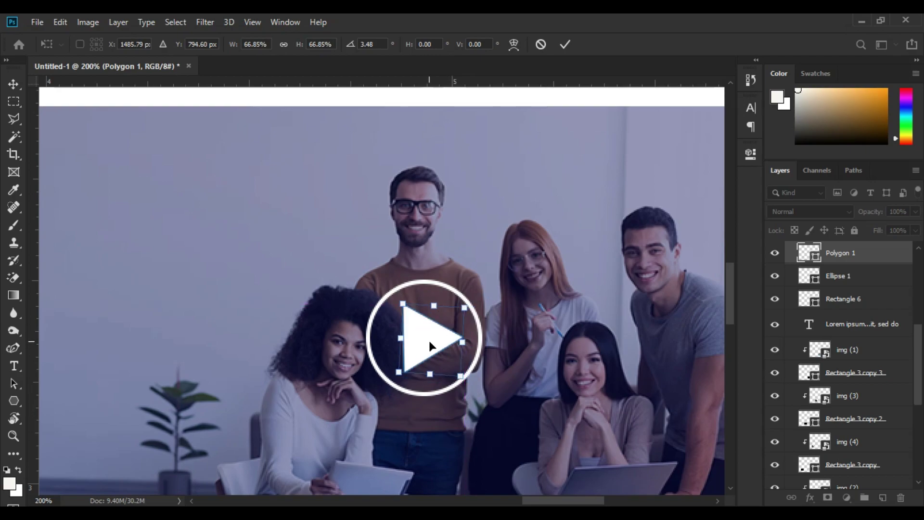
key("Return")
key("ctrl+0")
key("ctrl+plus")
scroll(319, 385, "down", 2)
Move the copyright line into the footer bar and make it white (ffffff).
scroll(319, 384, "down", 1)
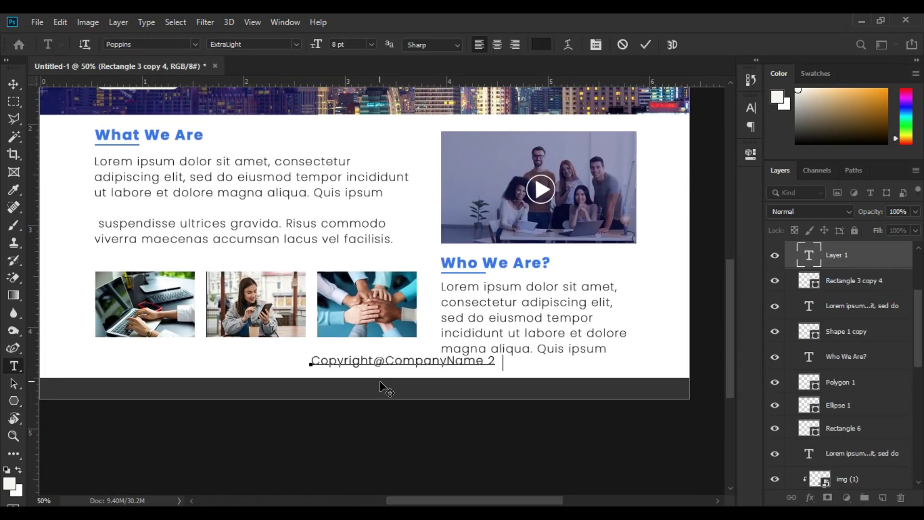
left_click_drag(387, 392, 345, 413)
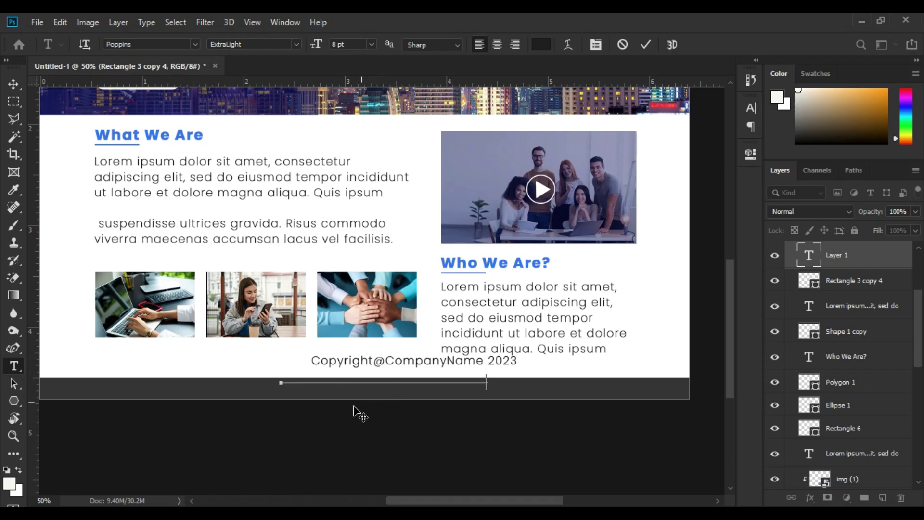
left_click(342, 391)
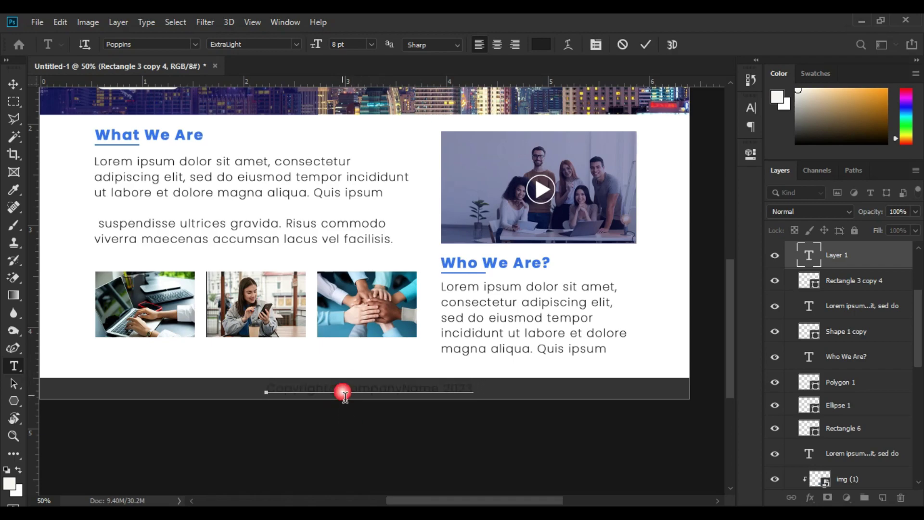
key("ctrl+a")
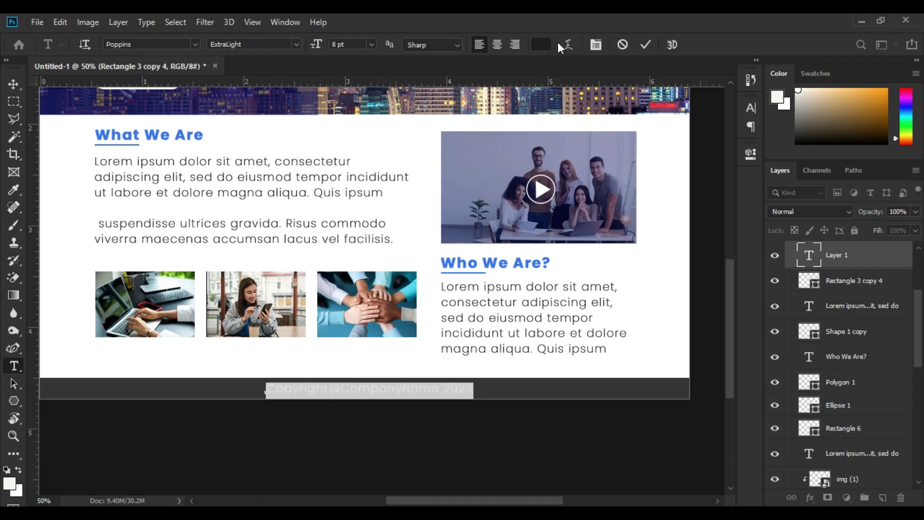
left_click(541, 44)
type("ffffff")
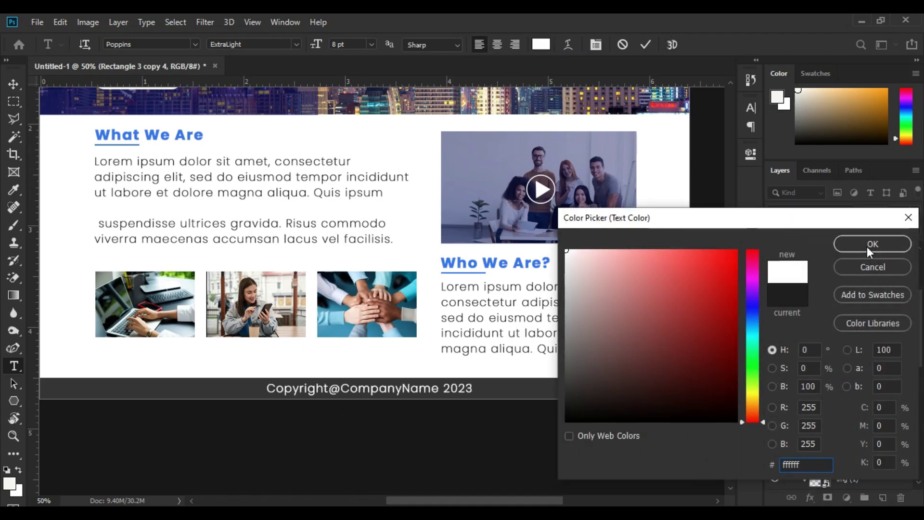
left_click(872, 244)
Shrink the copyright text to 6.58 pt and nudge it down into place.
left_click(395, 394)
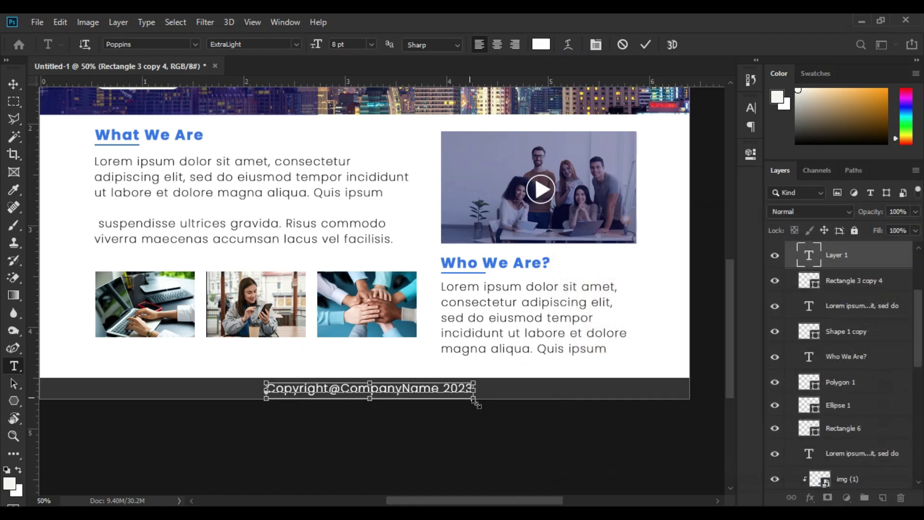
left_click_drag(474, 398, 445, 392)
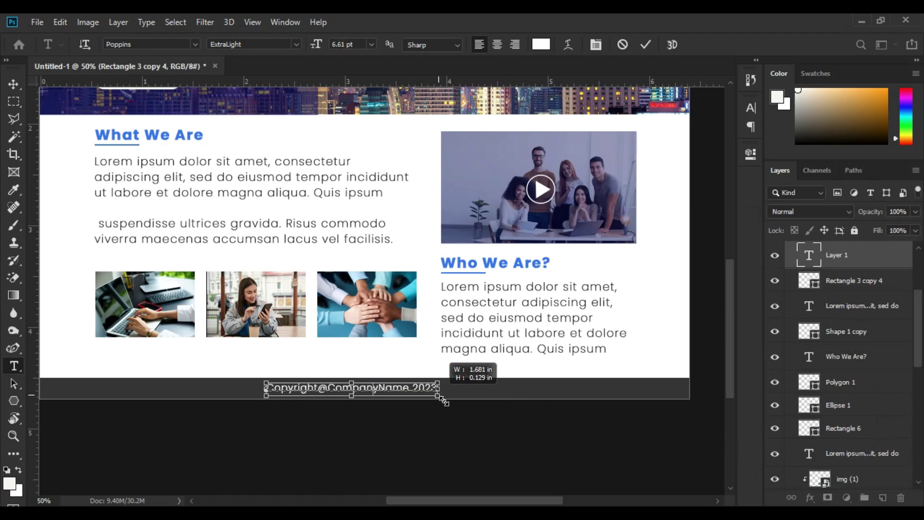
key("ctrl+minus")
left_click(375, 384)
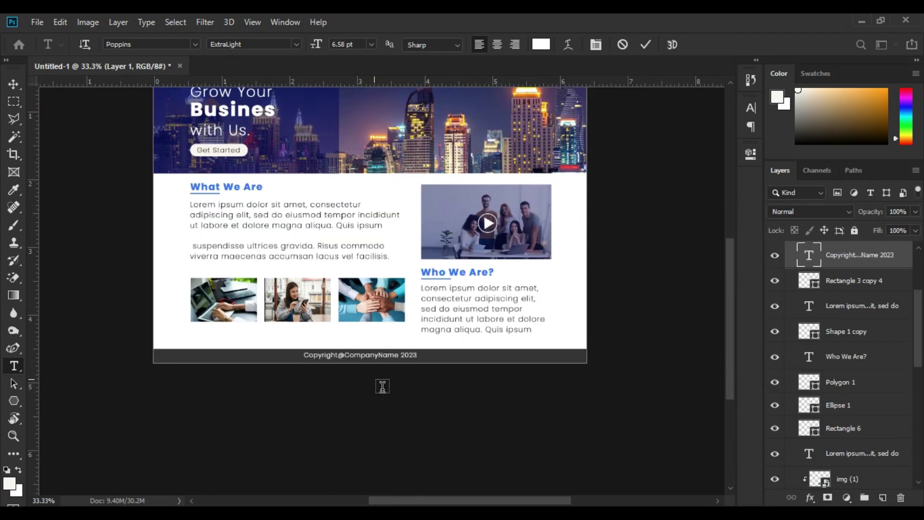
key("ctrl+plus")
key("ctrl+plus")
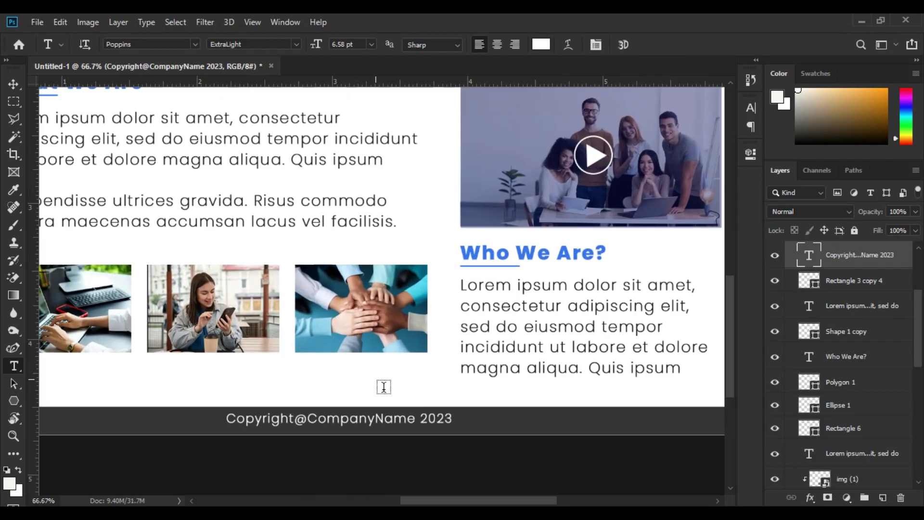
key("v")
key("Down")
key("Down")
key("Down")
key("Down")
key("Down")
key("Down")
key("Down")
key("Down")
key("Down")
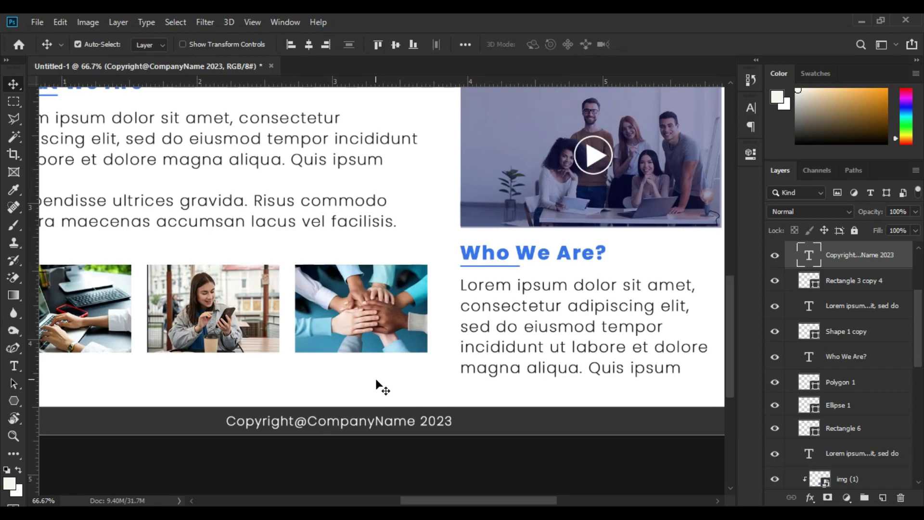
key("Down")
key("ctrl+0")
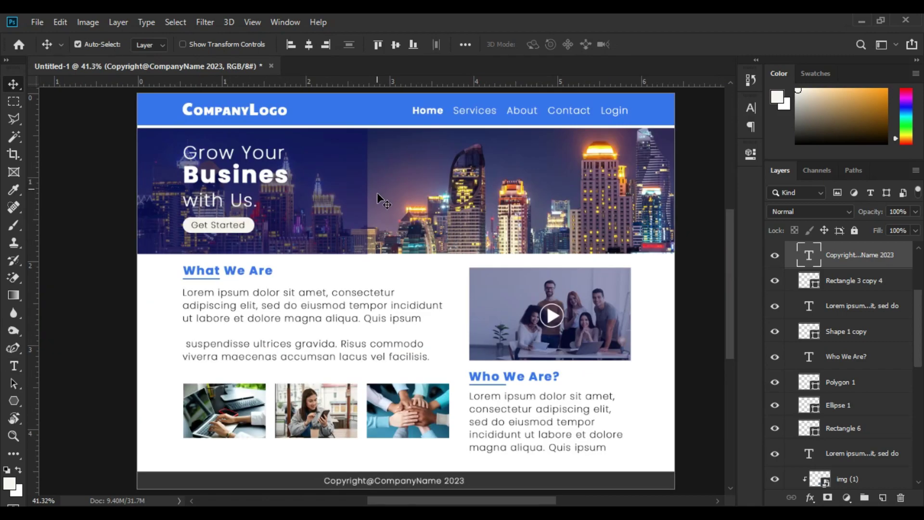
Fill the footer's Rectangle 3 copy 4 layer with the header blue from recent colours.
left_click(576, 484)
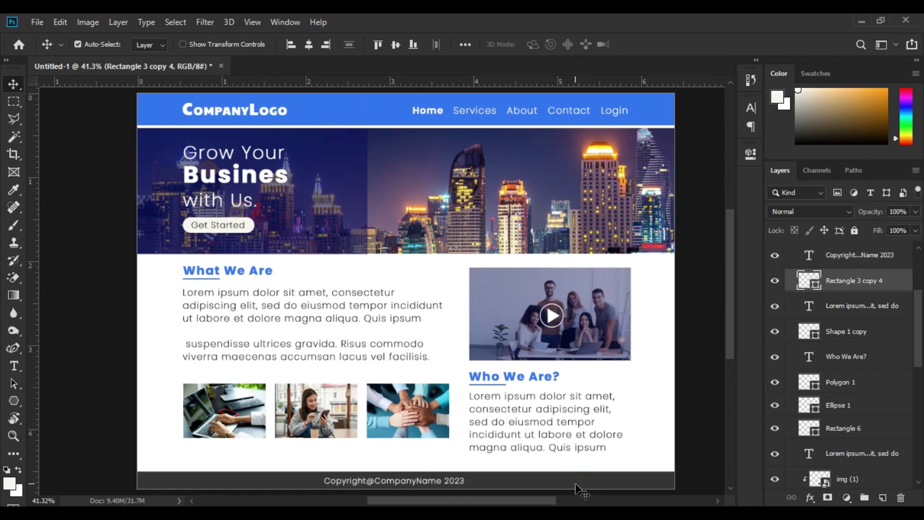
left_click(750, 155)
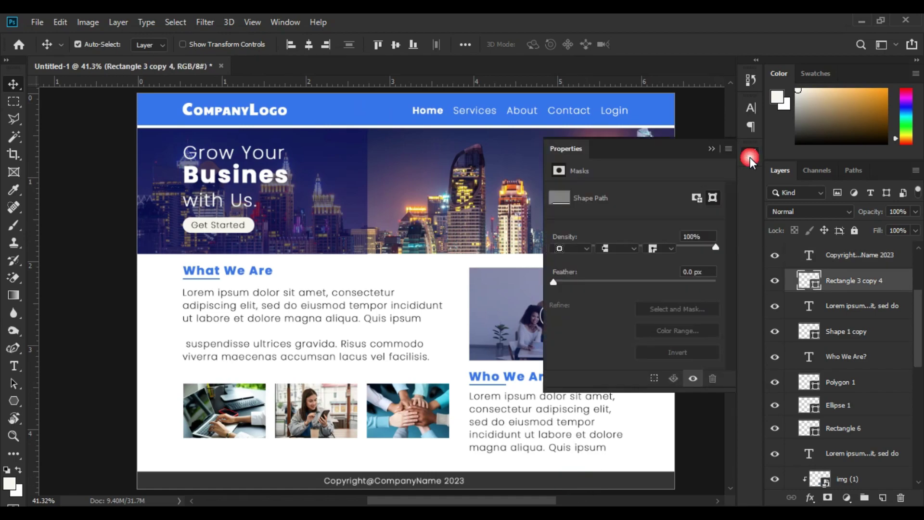
left_click(564, 233)
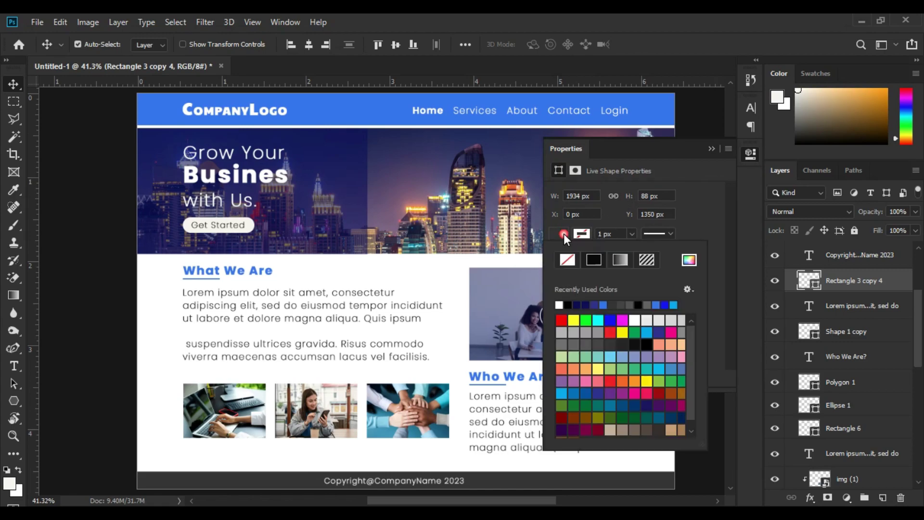
left_click(656, 305)
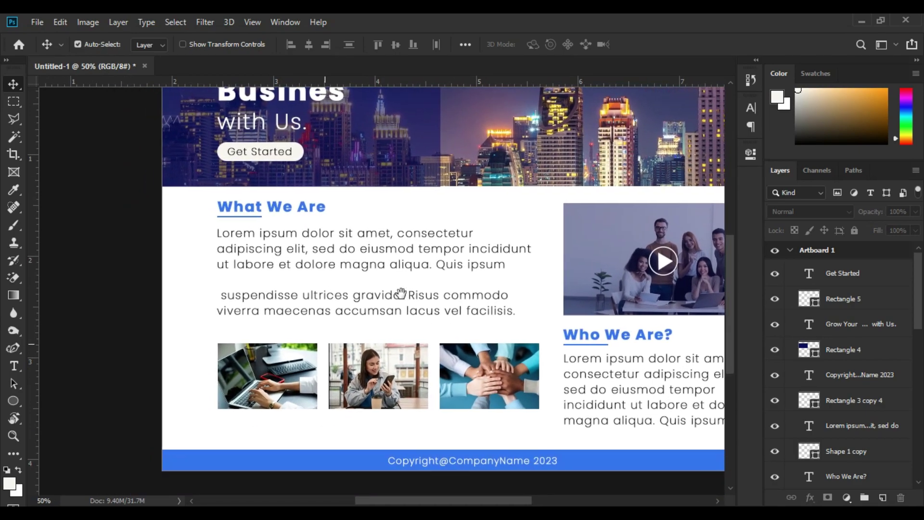
Draw a blue-filled circle with the Ellipse Tool left of the laptop photo.
left_click(13, 400)
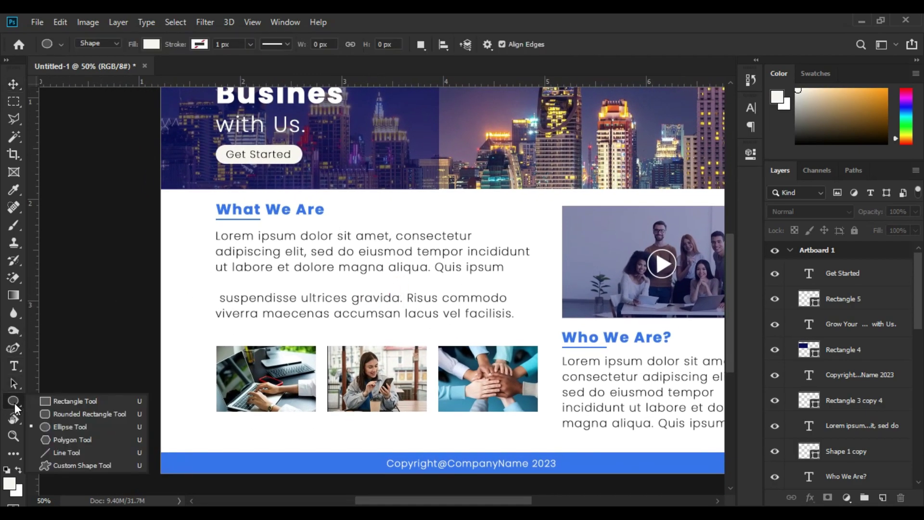
left_click(67, 427)
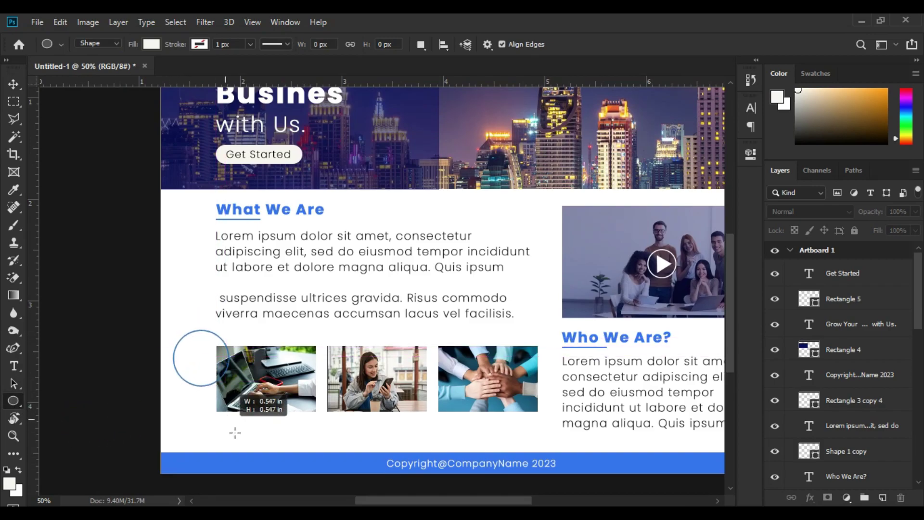
left_click_drag(178, 336, 231, 422)
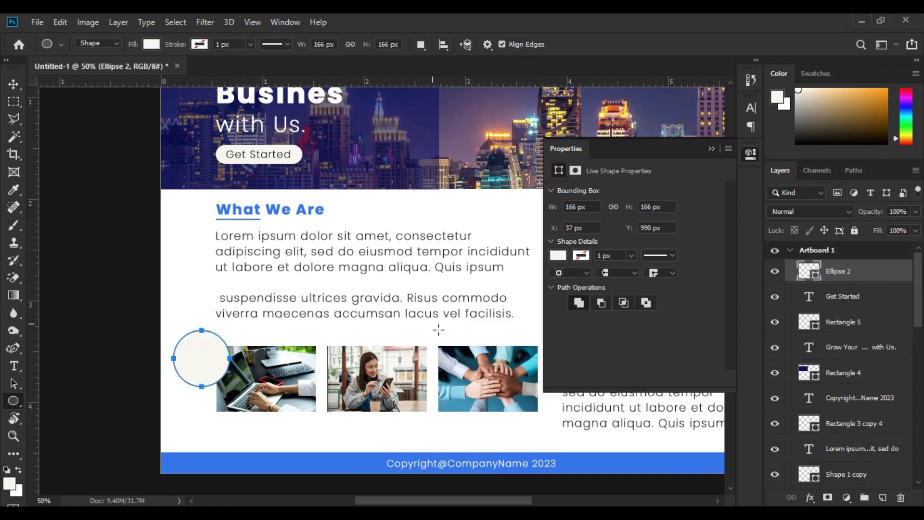
left_click(152, 44)
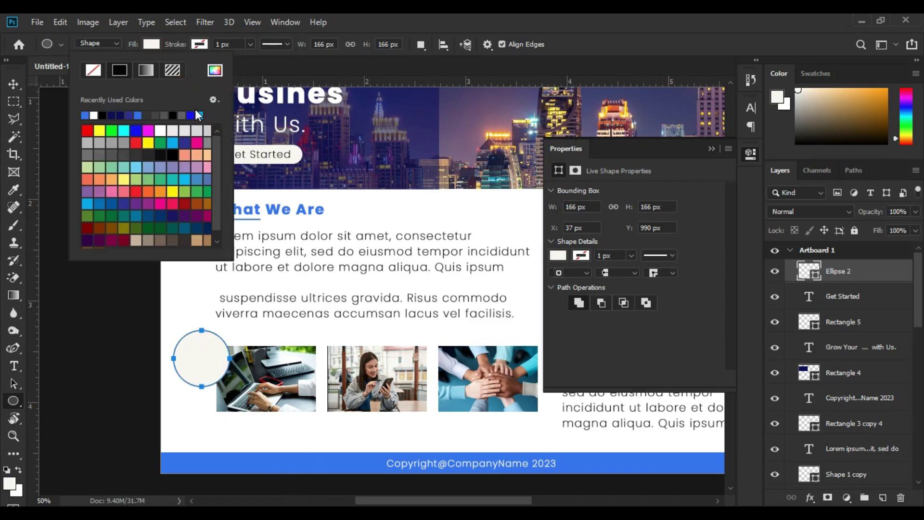
left_click(85, 115)
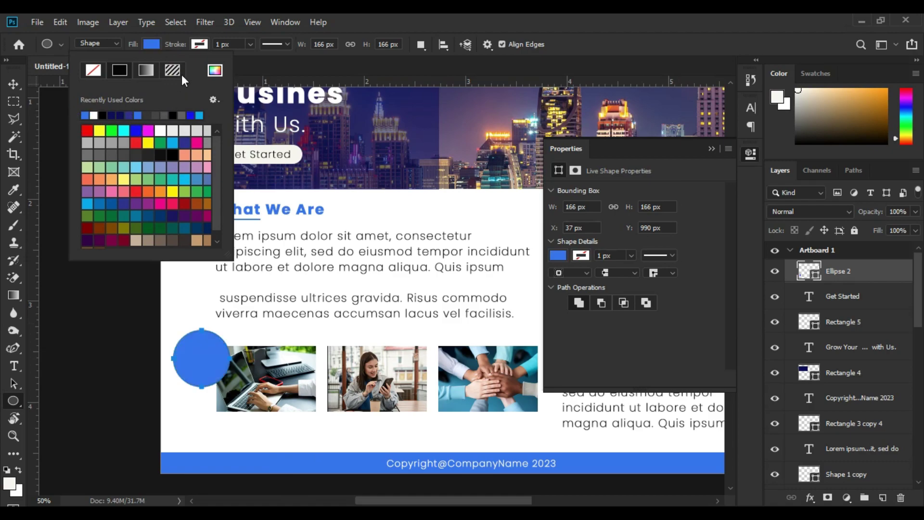
left_click(160, 49)
Duplicate the circle twice, shrinking the copies to a small dot and an even smaller circle.
key("v")
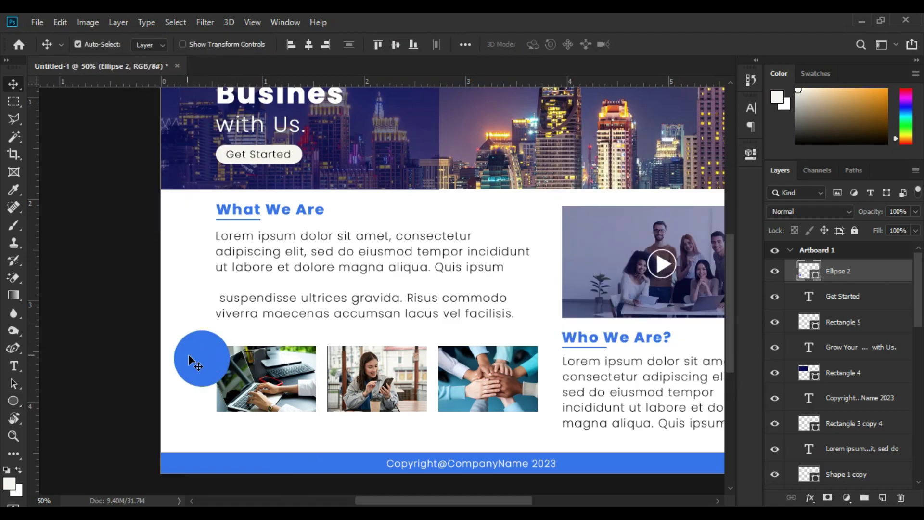
left_click(189, 356, "ctrl")
left_click_drag(192, 359, 194, 406)
key("ctrl+t")
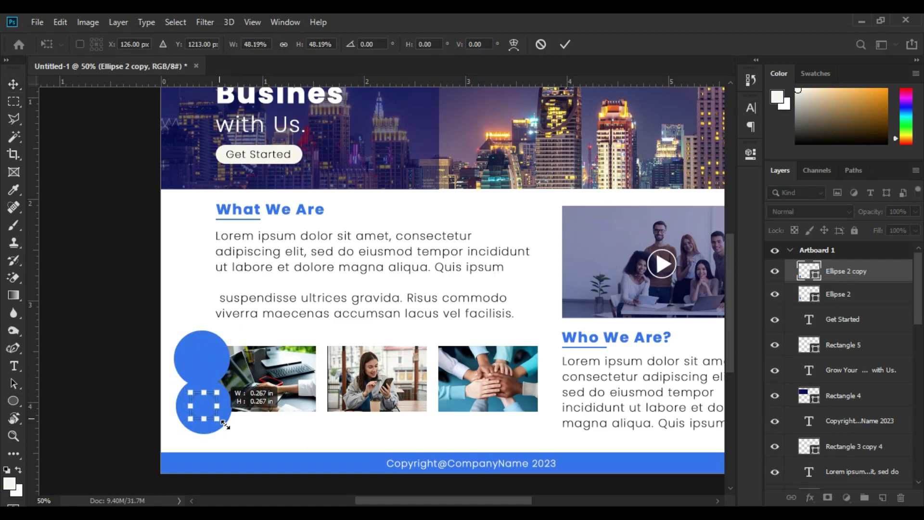
mouse_move(237, 439)
left_mouse_down()
mouse_move(182, 408)
mouse_move(237, 339)
left_mouse_up()
key("Return")
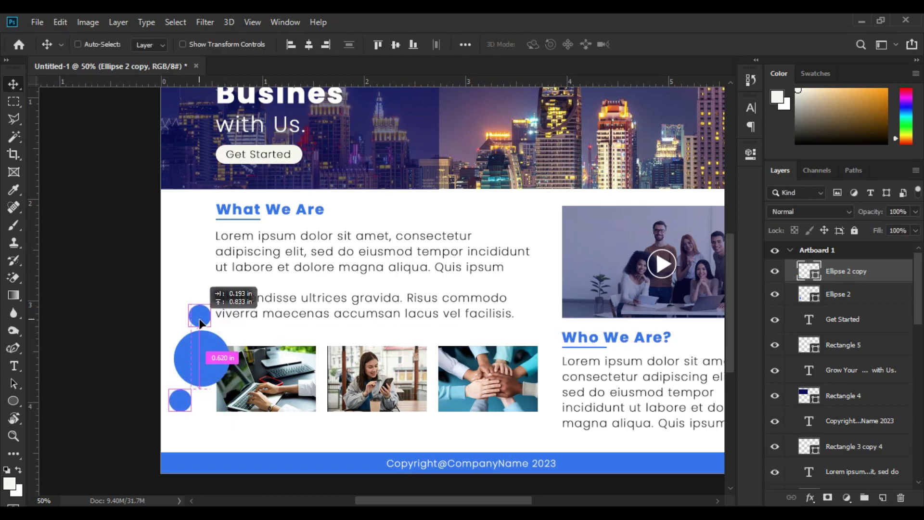
key("ctrl+t")
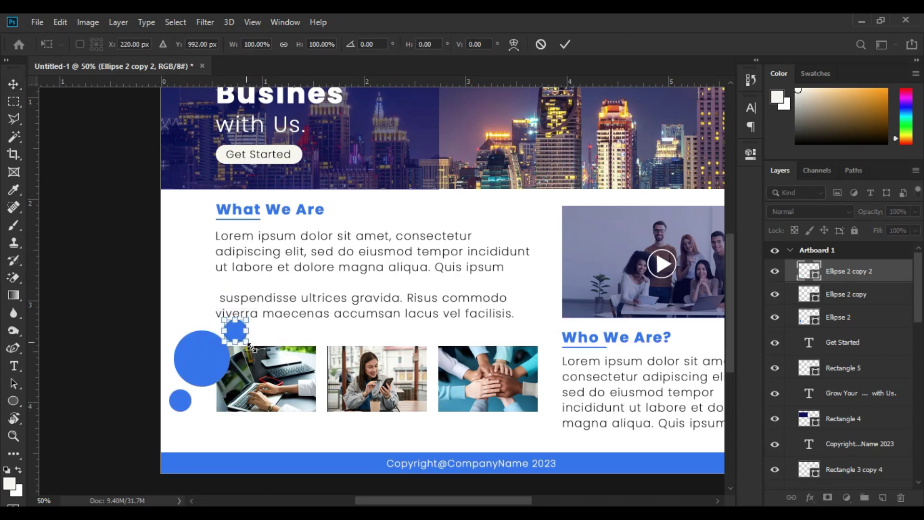
left_click_drag(254, 350, 239, 344)
key("Return")
Select all three circles and group them as Group 1.
left_click(202, 375)
left_click(202, 375, "shift")
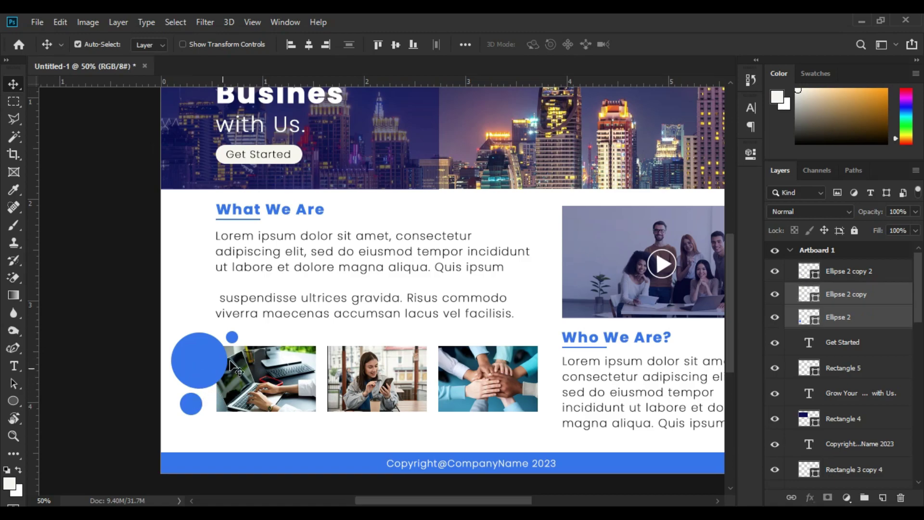
left_click(233, 340, "shift")
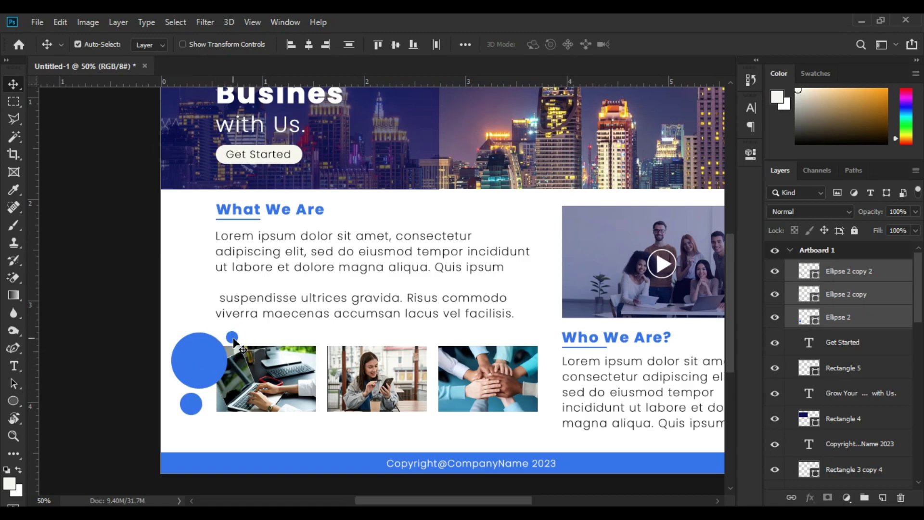
key("ctrl+g")
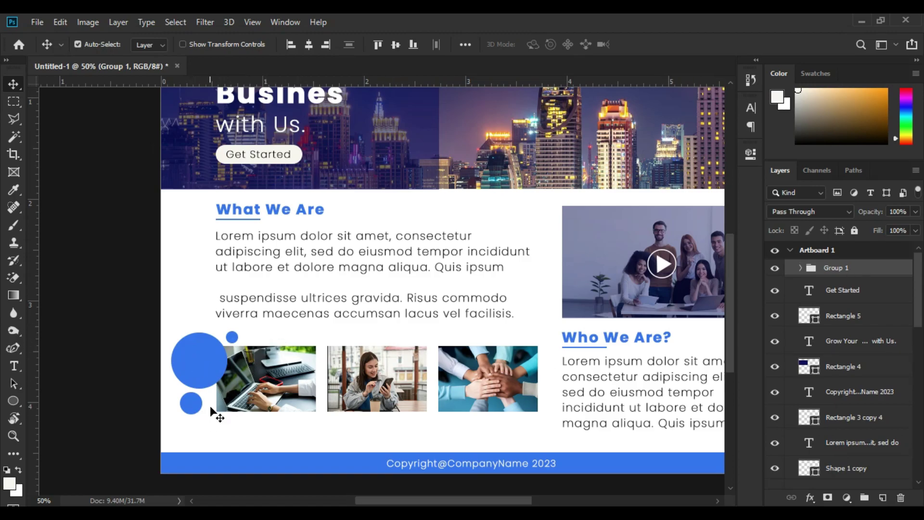
Move Group 1 below the photo layers and nudge the circles into place.
left_click_drag(840, 267, 852, 394)
mouse_move(852, 328)
left_mouse_down()
mouse_move(850, 461)
mouse_move(838, 426)
left_mouse_up()
mouse_move(166, 421)
left_mouse_down()
mouse_move(240, 332)
mouse_move(203, 361)
left_mouse_up()
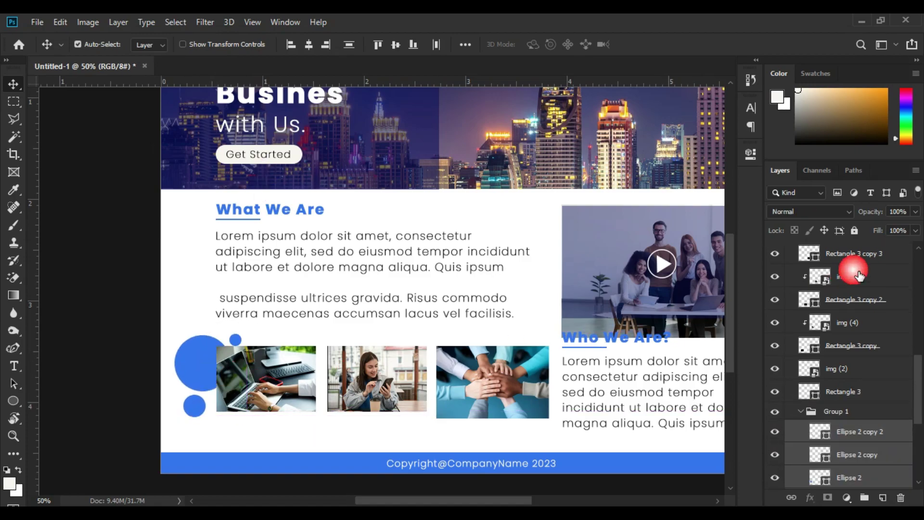
Fade the circle group to about 28% opacity and shift it slightly right.
left_click(915, 212)
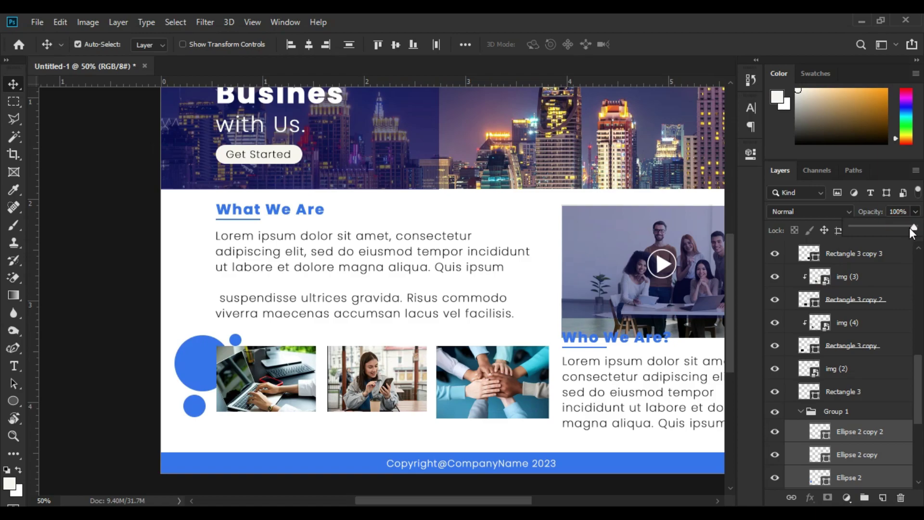
left_click_drag(870, 227, 866, 228)
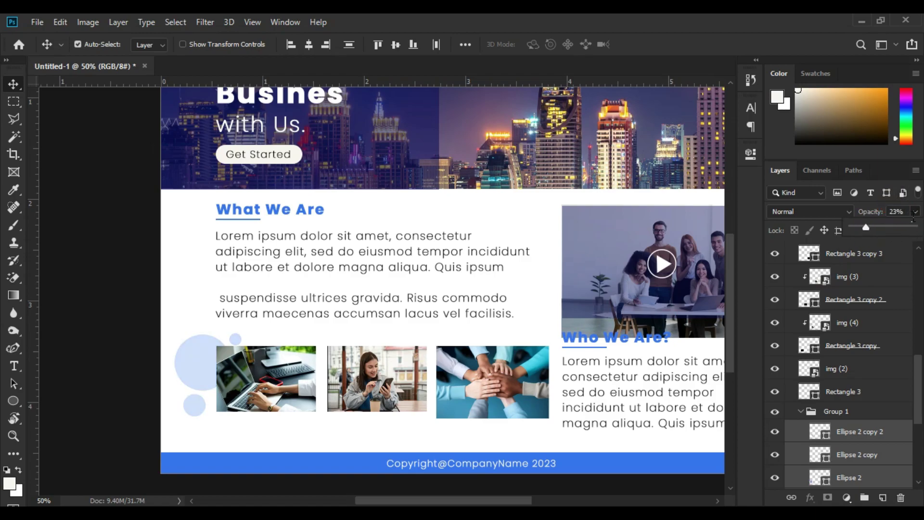
left_click(201, 363)
left_click_drag(201, 363, 208, 365)
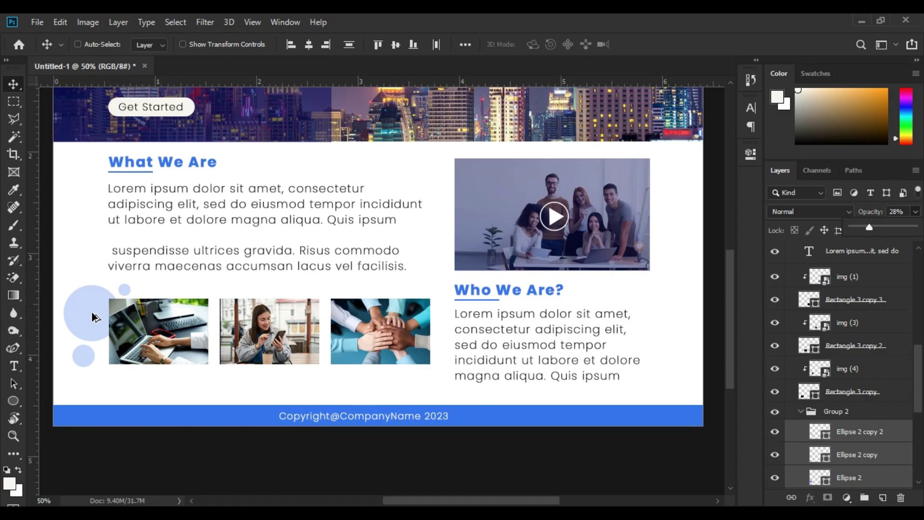
Copy the three circles to the video photo's left edge and group them behind it.
mouse_move(91, 310)
left_mouse_down()
mouse_move(304, 250)
mouse_move(446, 188)
left_mouse_up()
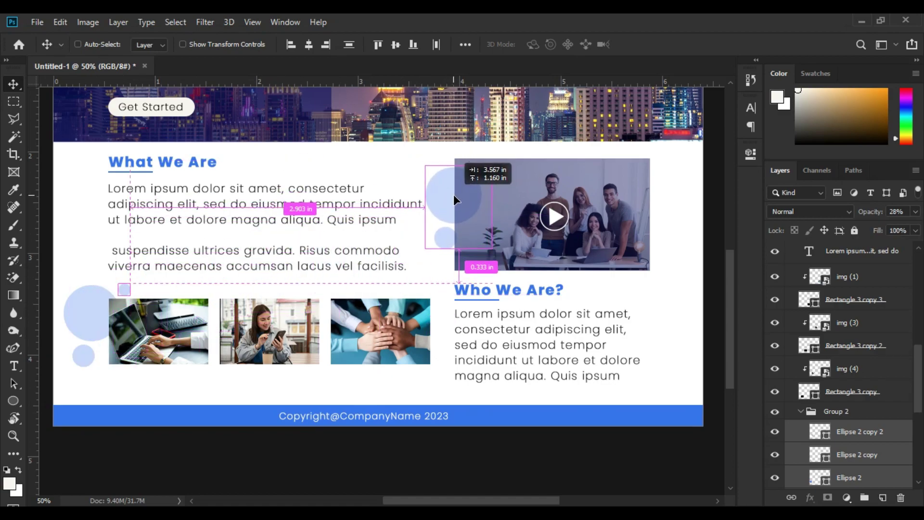
left_click_drag(447, 192, 457, 201)
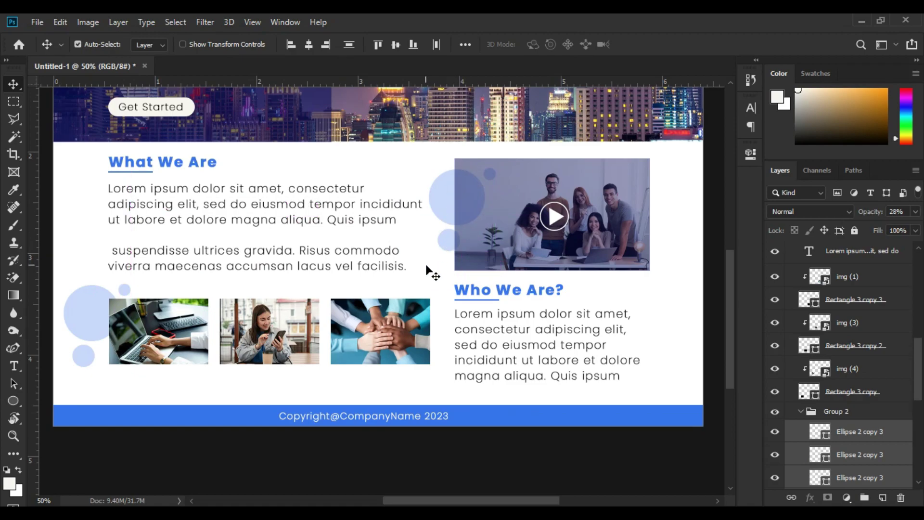
scroll(433, 255, "up", 1)
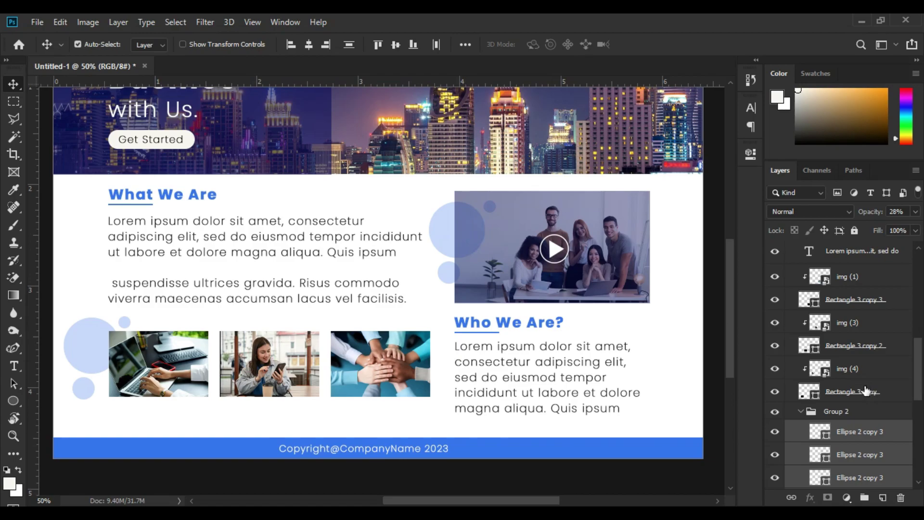
scroll(865, 391, "down", 2)
scroll(866, 391, "down", 2)
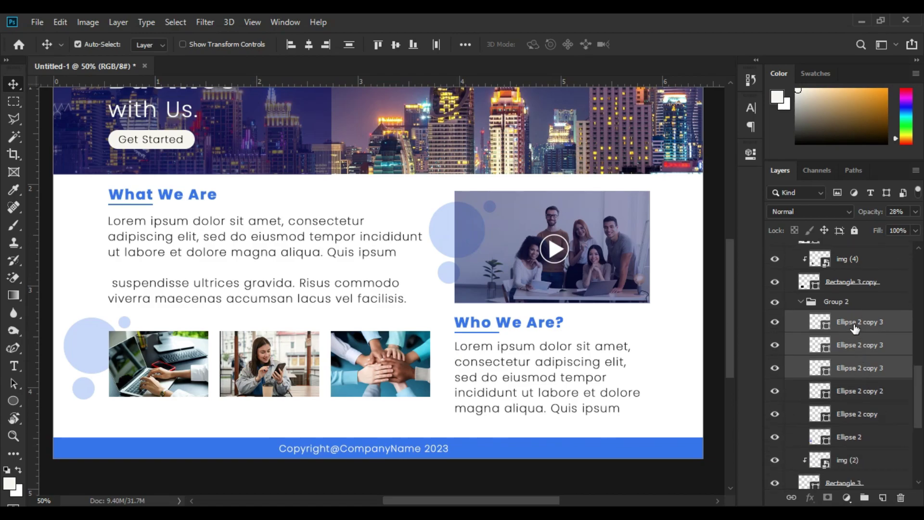
key("ctrl+g")
left_click_drag(848, 431, 847, 441)
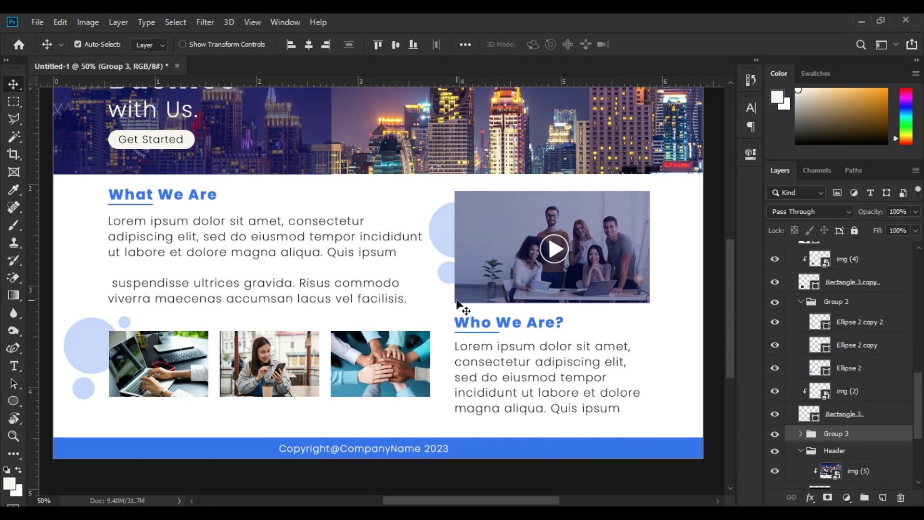
Duplicate one circle, enlarge it off the video's right edge, and set it to 12% opacity.
key("ctrl+j")
key("ctrl+t")
left_click_drag(691, 303, 711, 350)
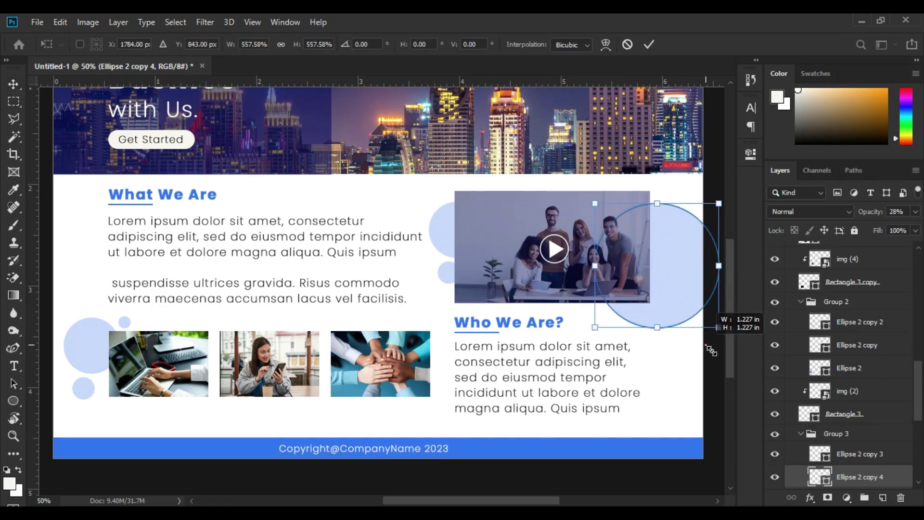
key("Return")
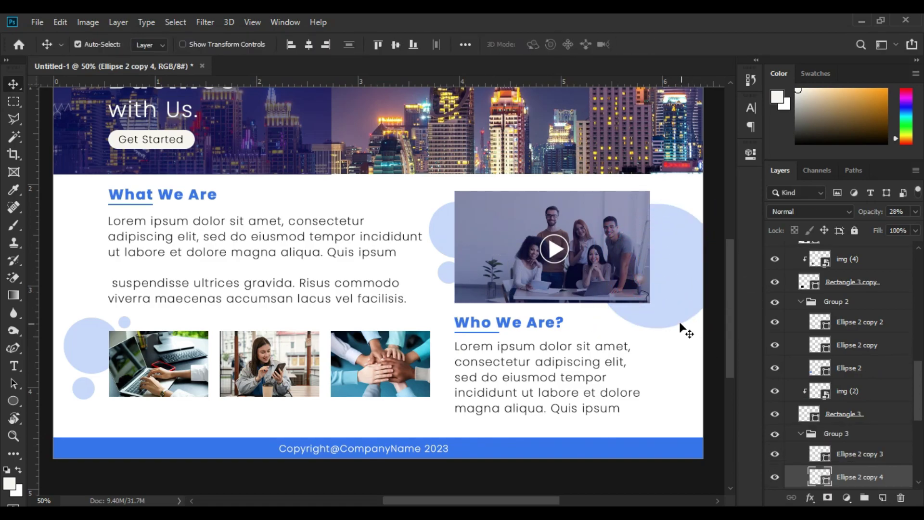
left_click_drag(692, 336, 693, 328)
key("1")
key("2")
key("ctrl+minus")
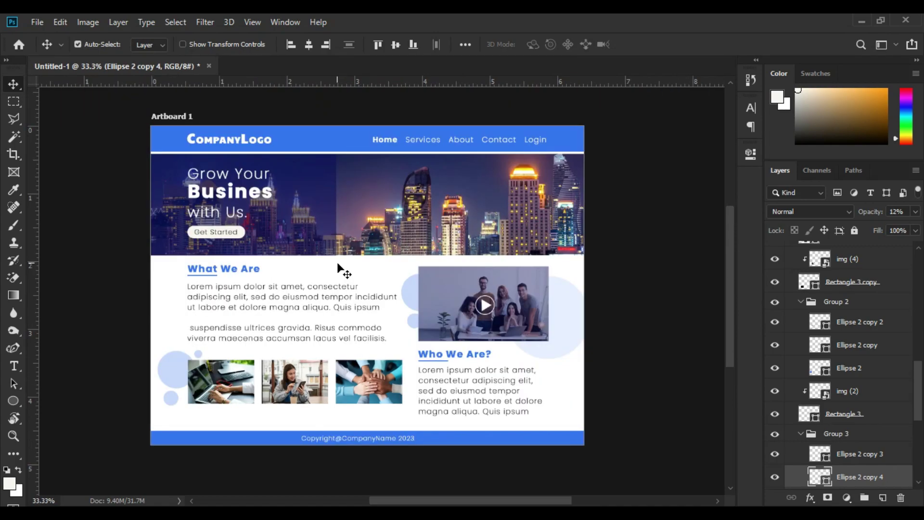